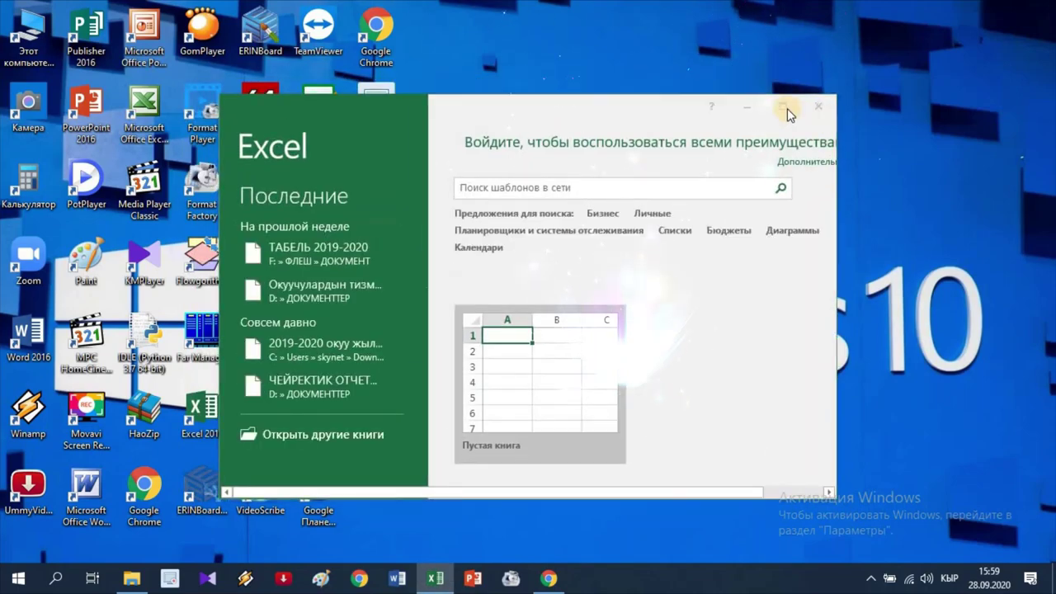
Dismiss the activation notice and open a new blank workbook, Книга1, maximized to full screen.
click(752, 452)
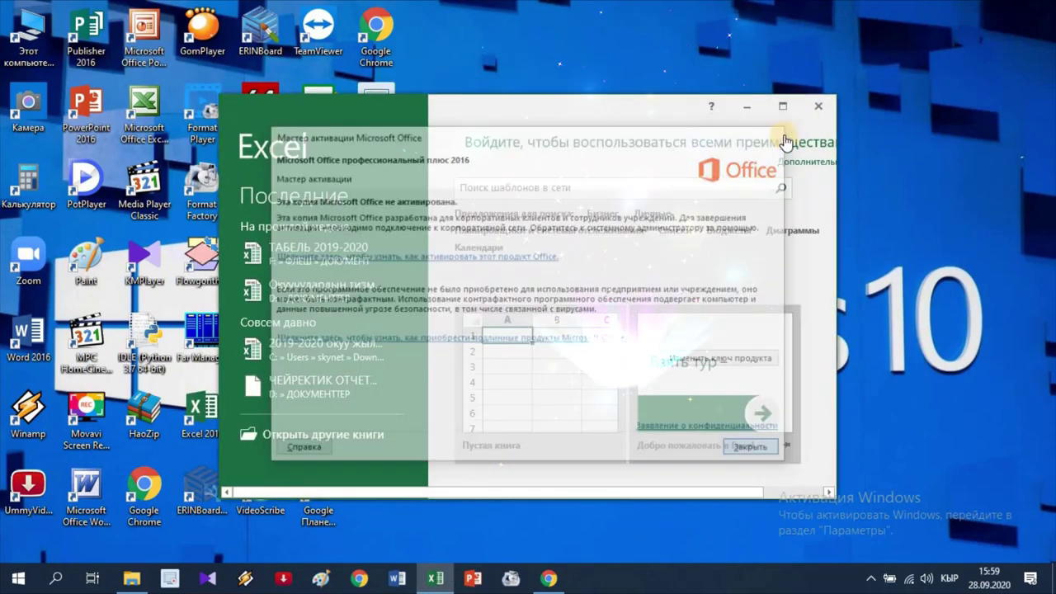
double_click(557, 132)
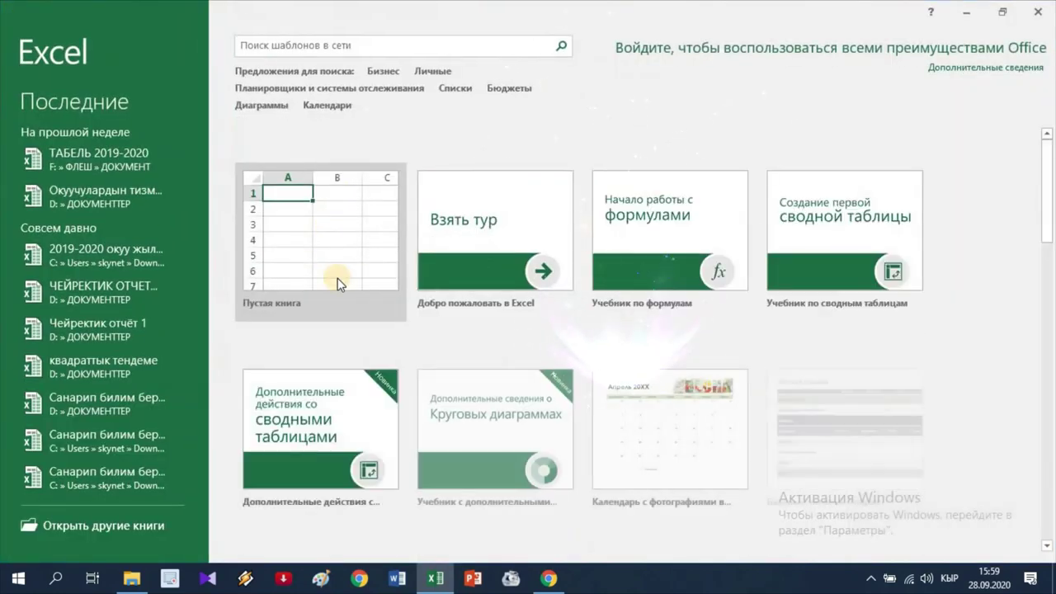
click(330, 259)
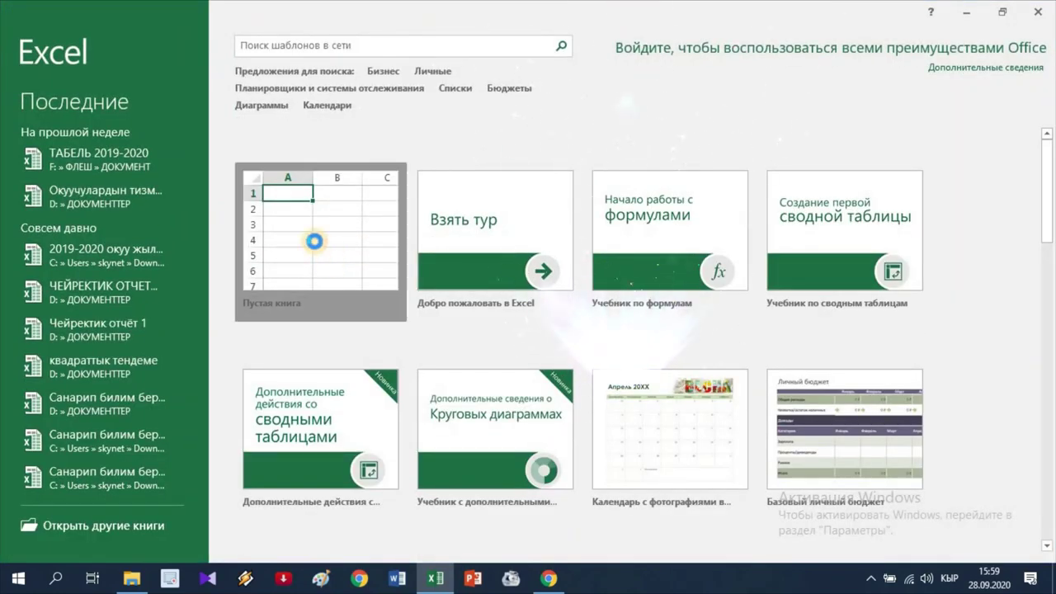
double_click(686, 109)
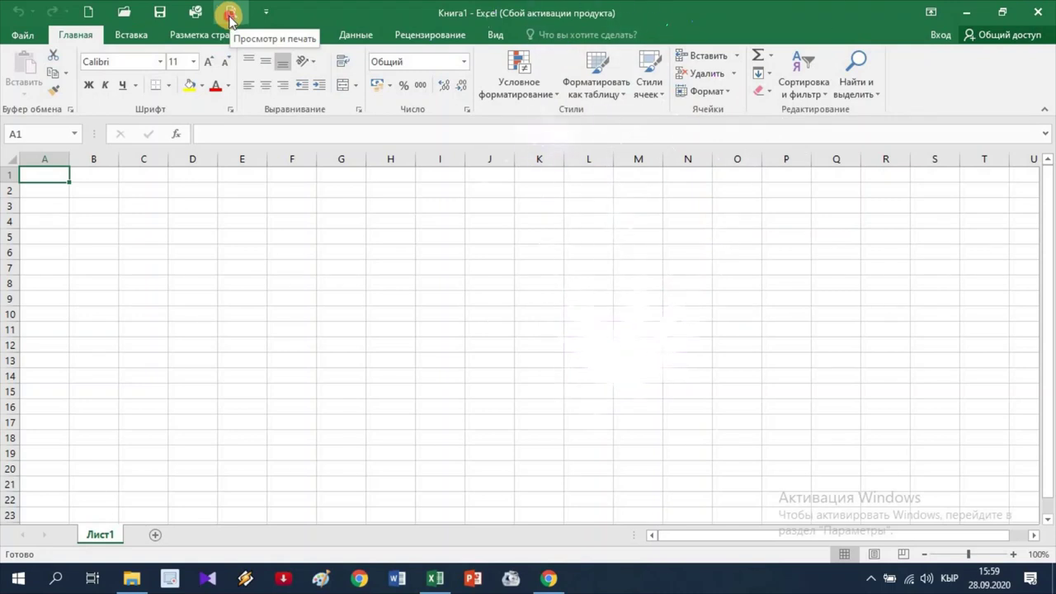
Preview the empty sheet in print view, then scroll the sheet to see the dashed page-break lines.
click(229, 18)
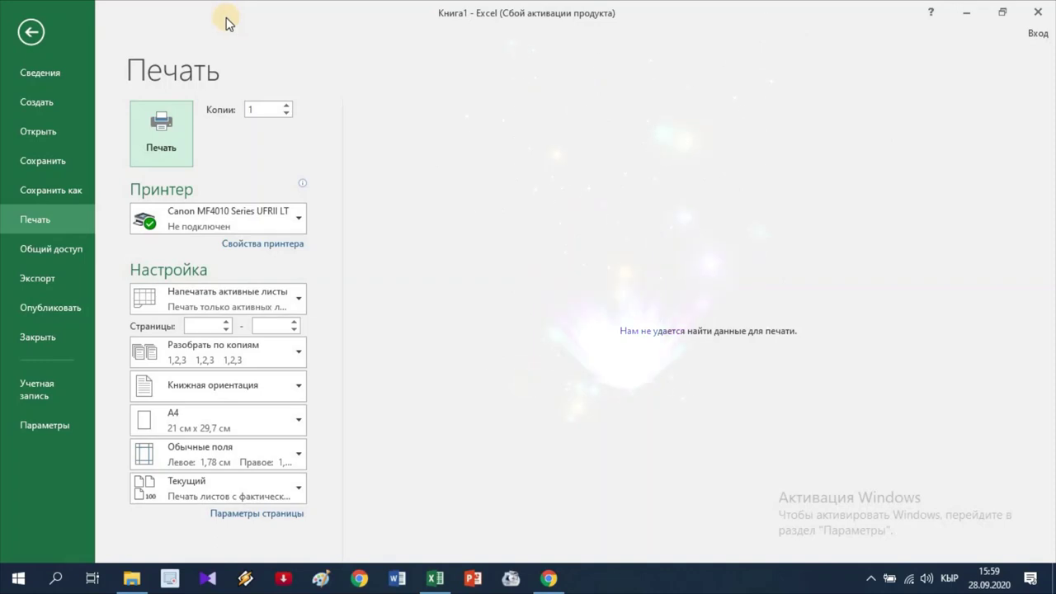
click(33, 33)
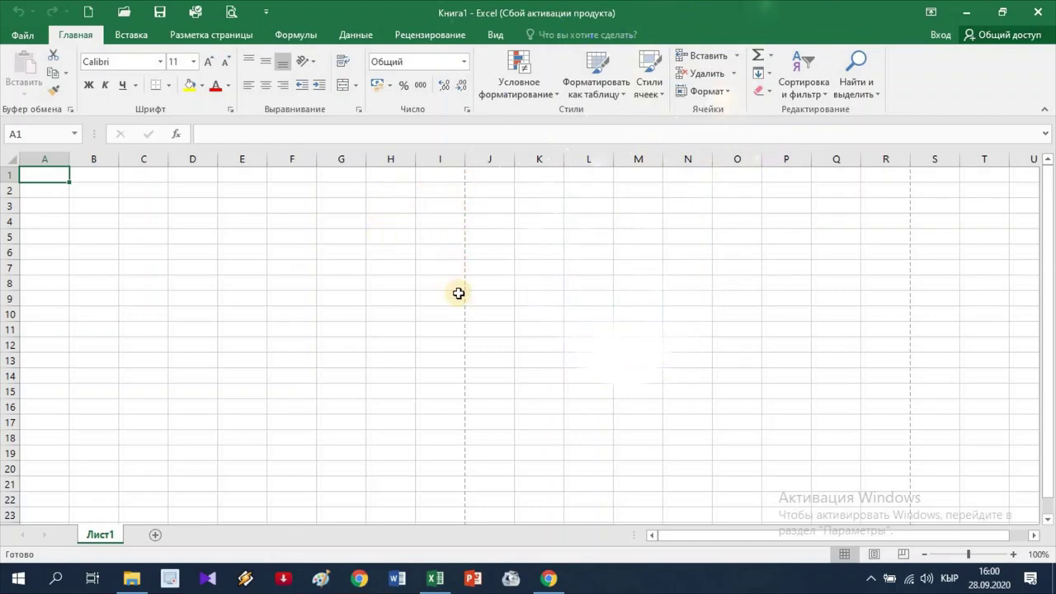
scroll(462, 328, down, 2)
scroll(462, 327, down, 3)
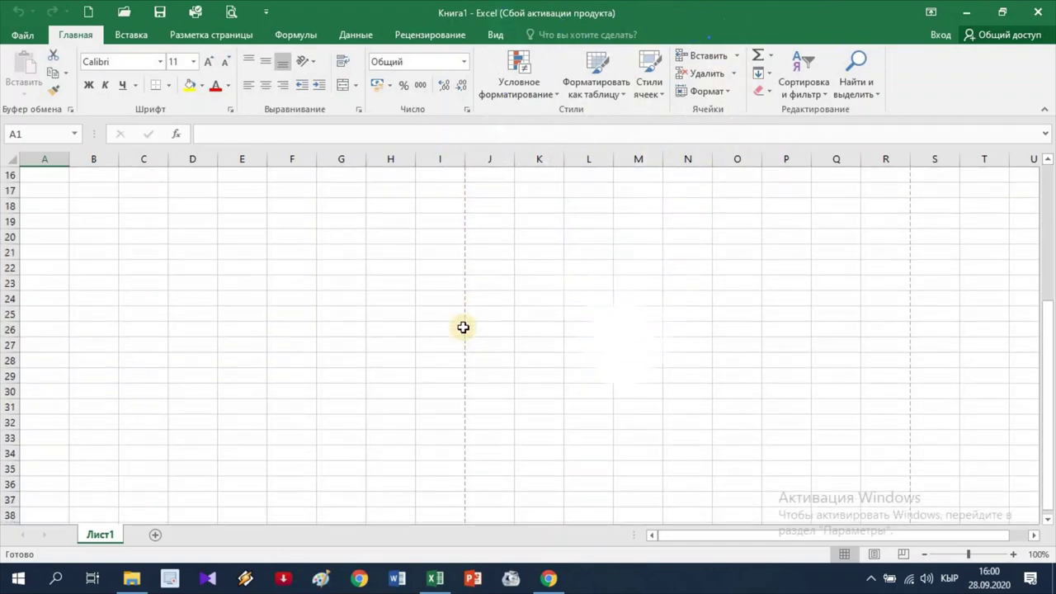
scroll(462, 328, down, 3)
scroll(450, 347, down, 3)
scroll(440, 363, down, 1)
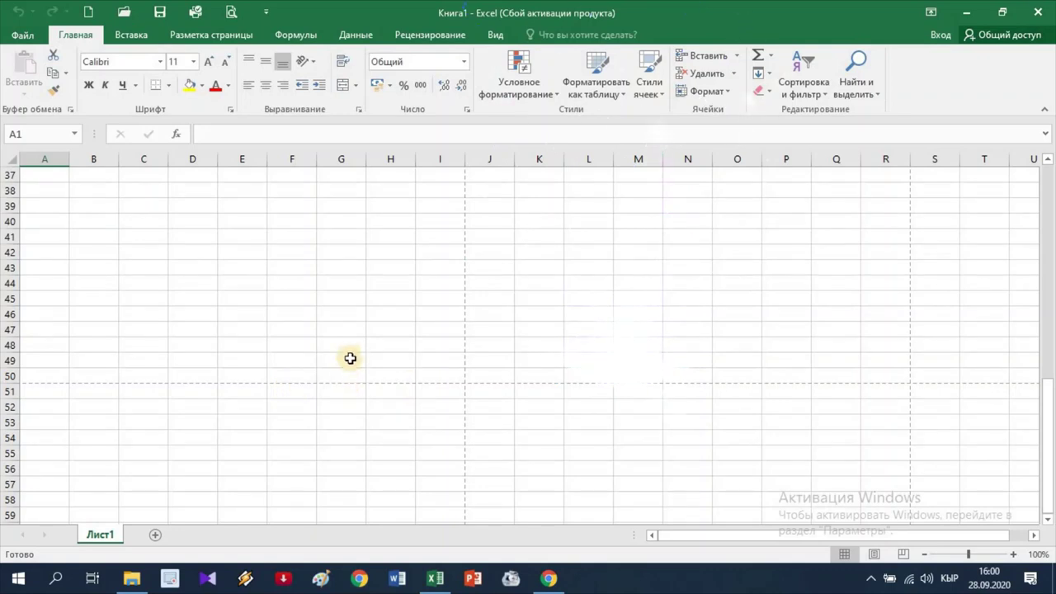
scroll(348, 351, up, 1)
scroll(347, 350, up, 2)
scroll(346, 349, up, 6)
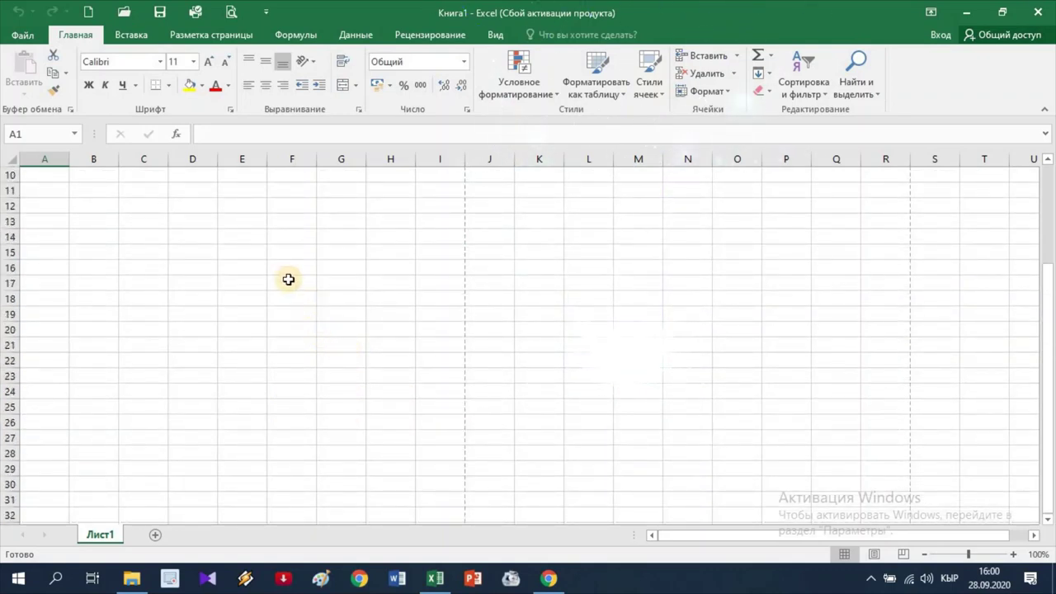
In Page Setup, choose landscape and set margins to top 0,9 cm, left/right 0,8 cm, with a smaller bottom margin.
click(219, 37)
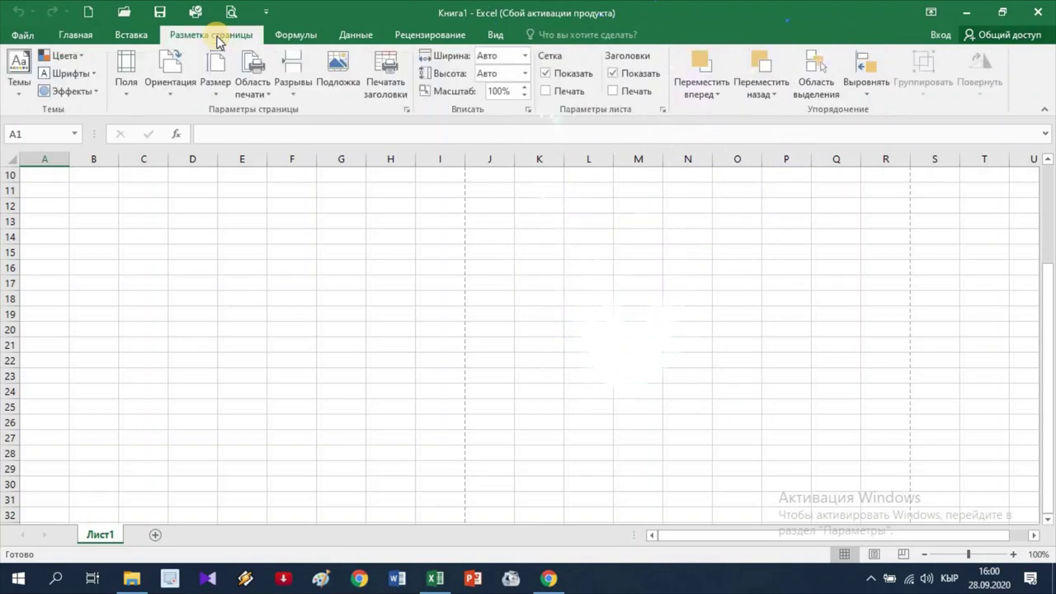
click(406, 110)
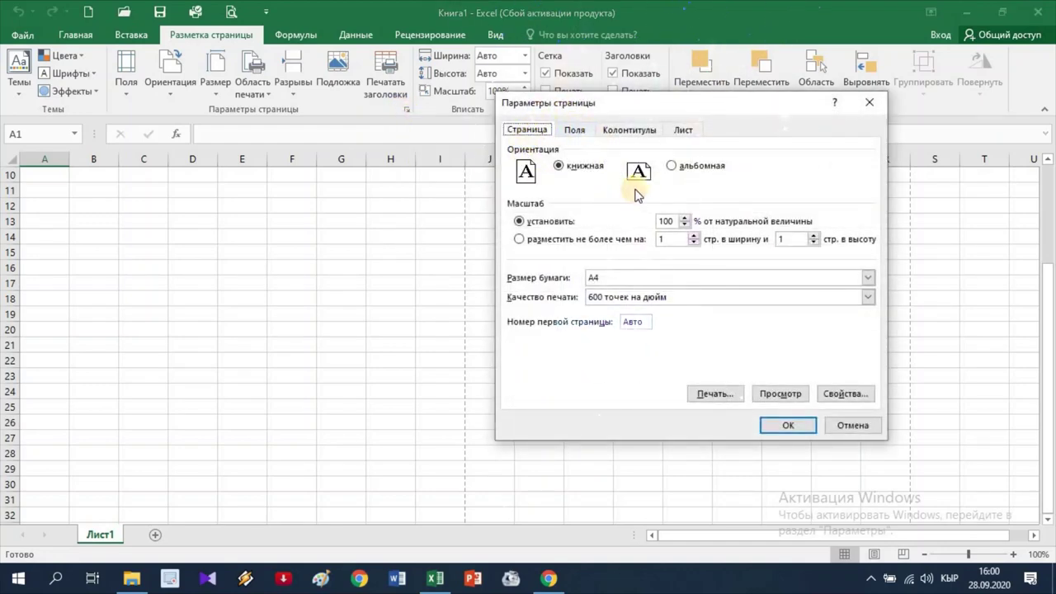
click(671, 167)
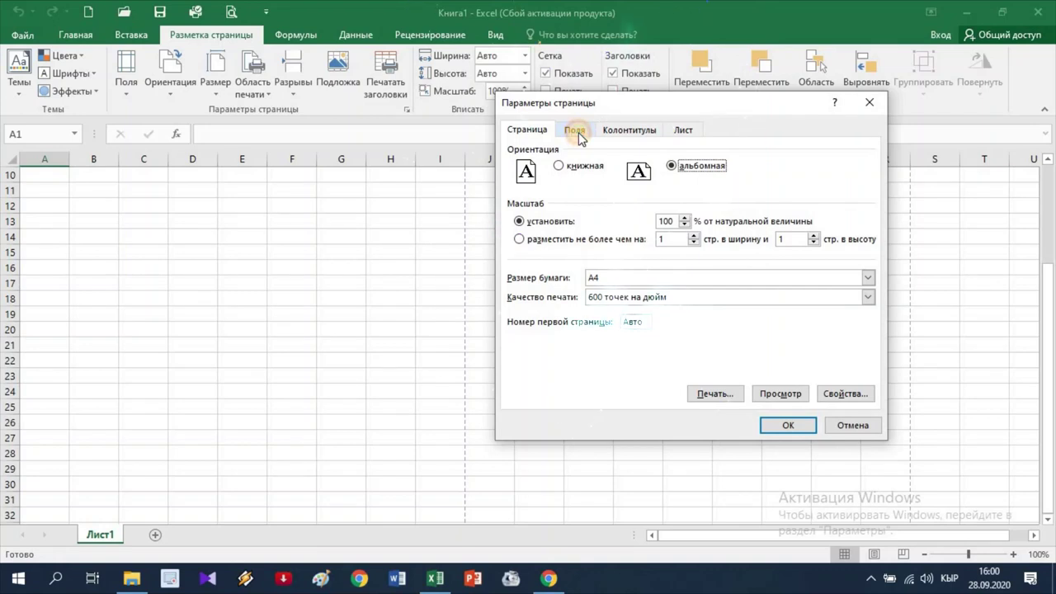
click(580, 135)
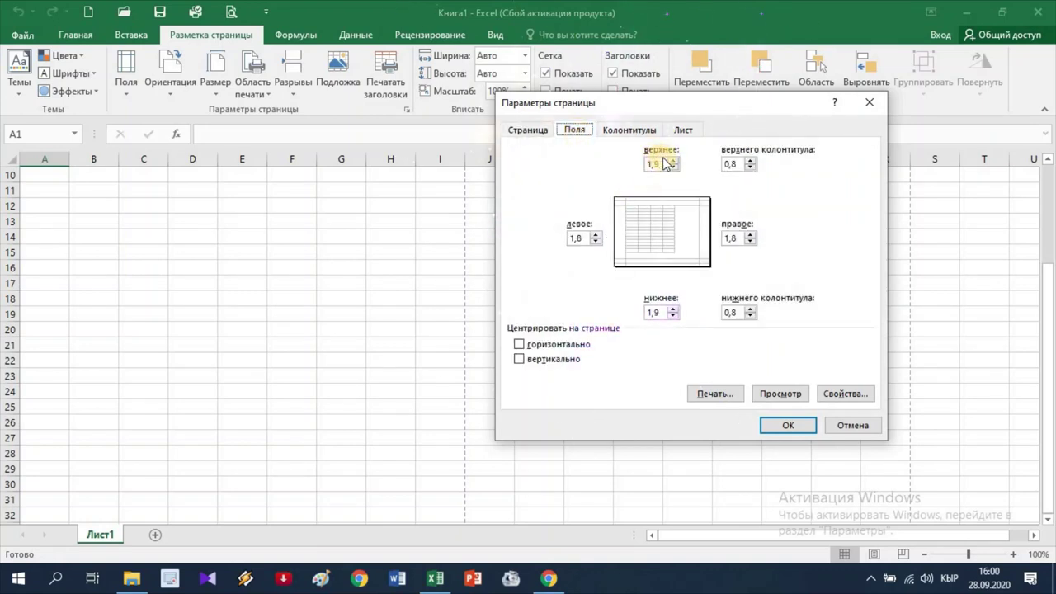
click(673, 168)
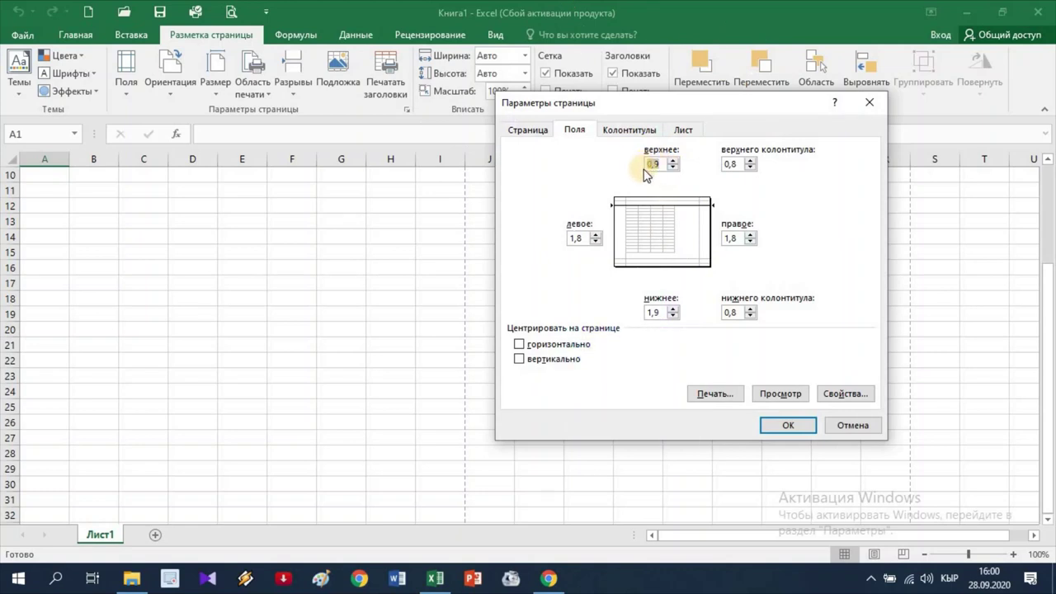
click(594, 242)
click(750, 242)
click(750, 242)
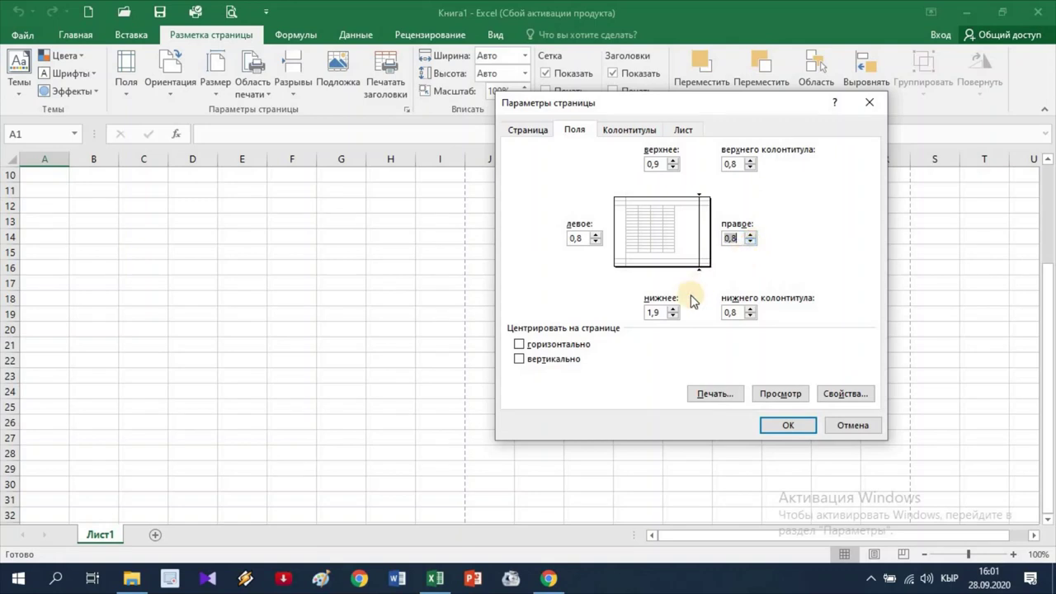
click(673, 316)
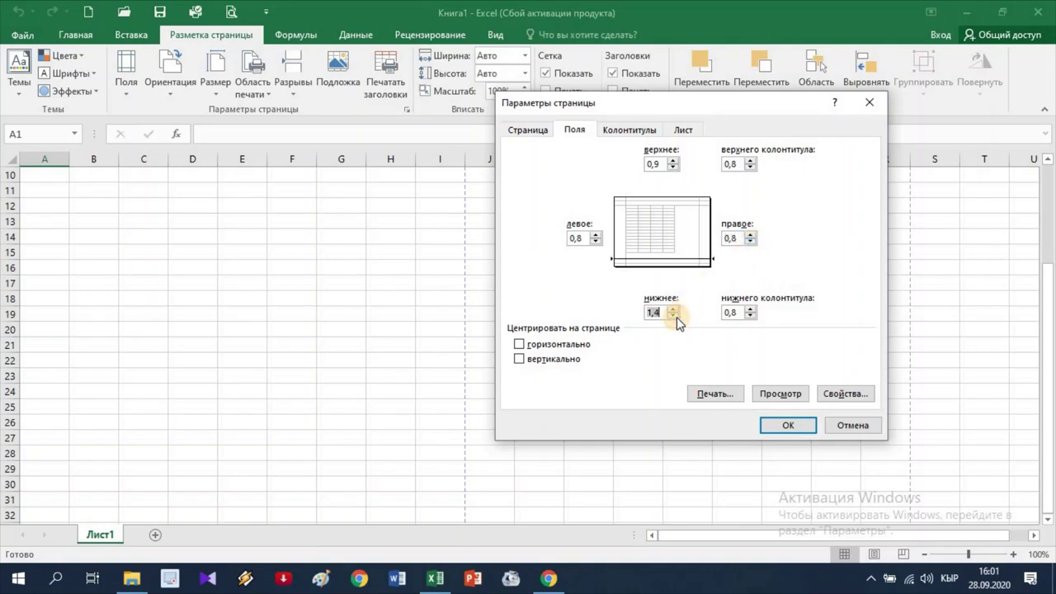
click(675, 308)
click(779, 426)
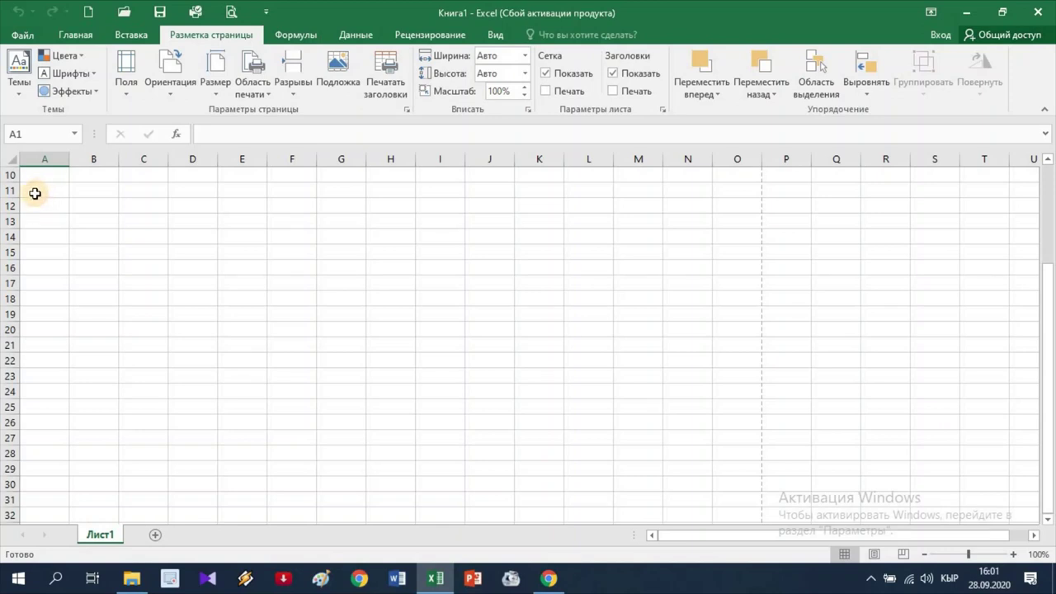
Enter № in A2 and the heading 'Азык-түлүктүн аттары' in B2.
click(38, 194)
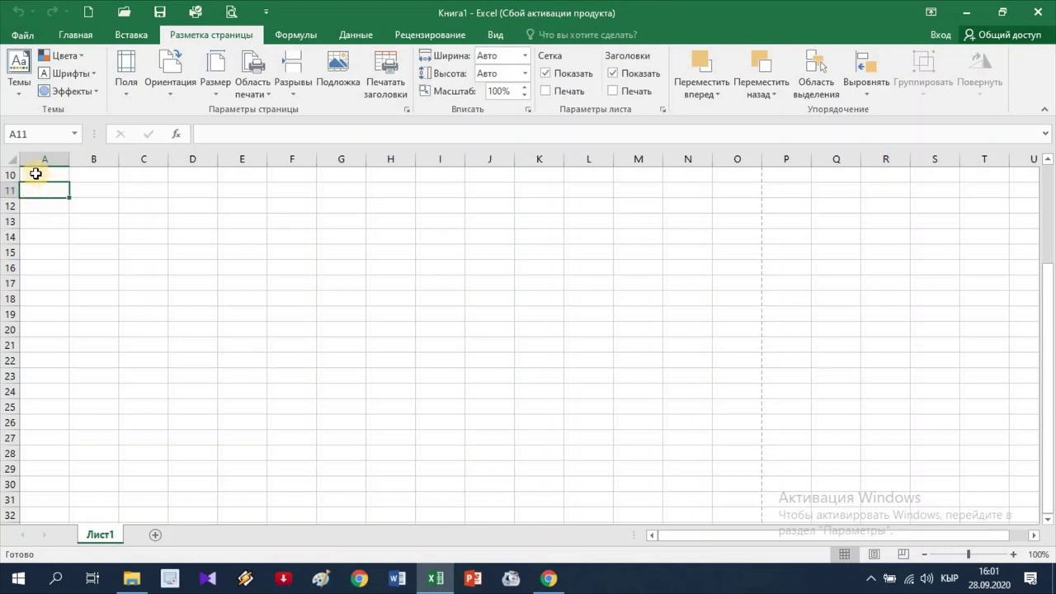
scroll(39, 184, up, 3)
click(39, 187)
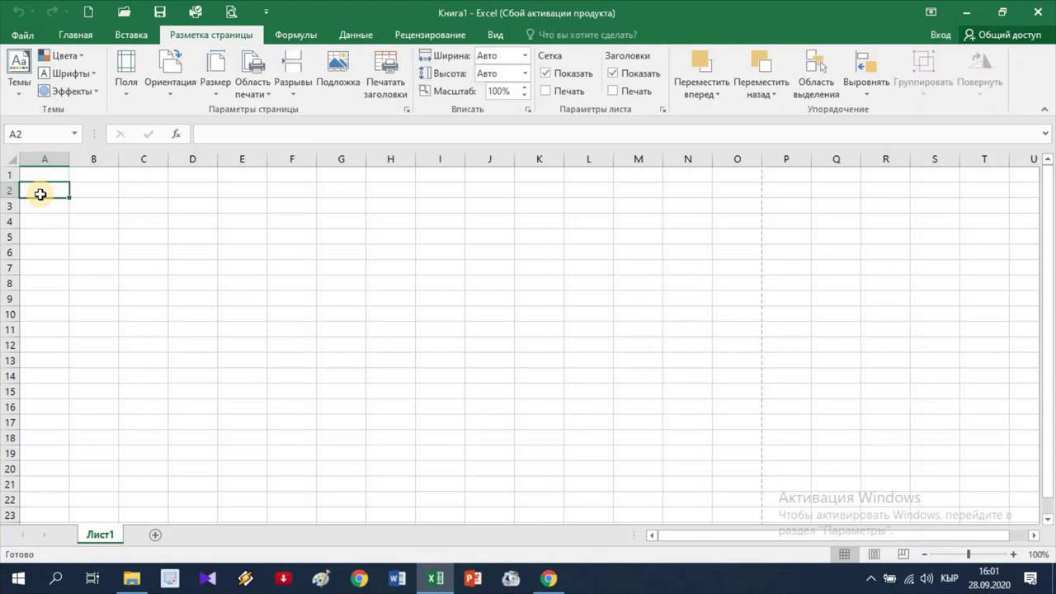
text(№)
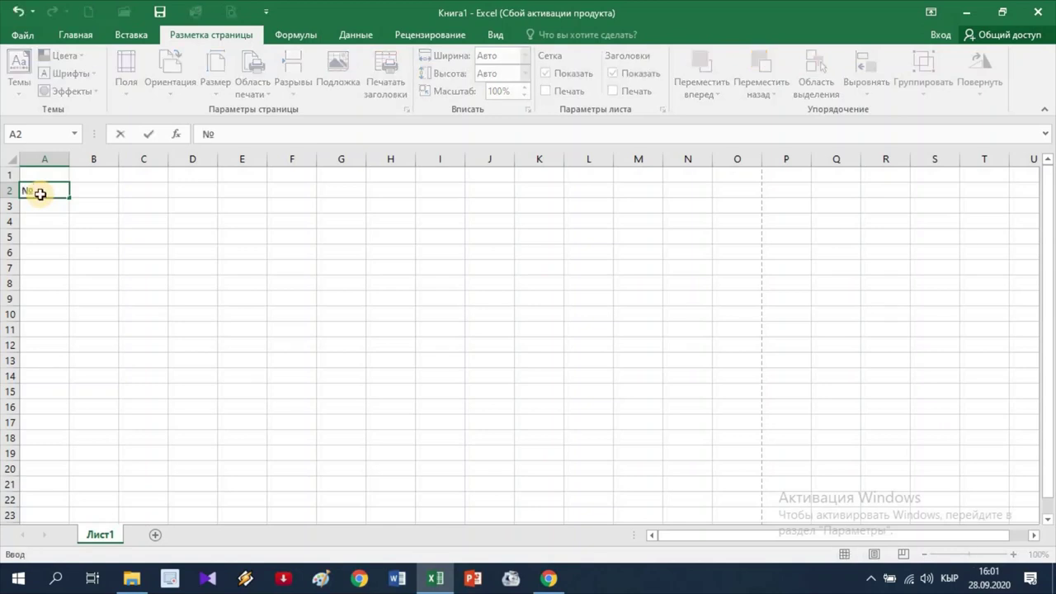
key(Tab)
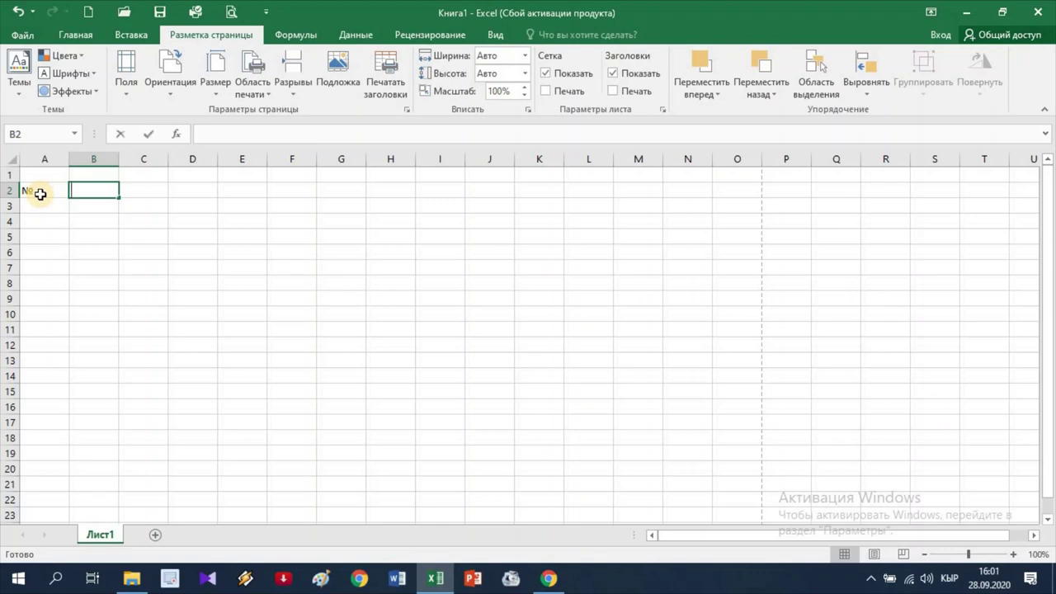
text(Азык-түлүктүн аттары)
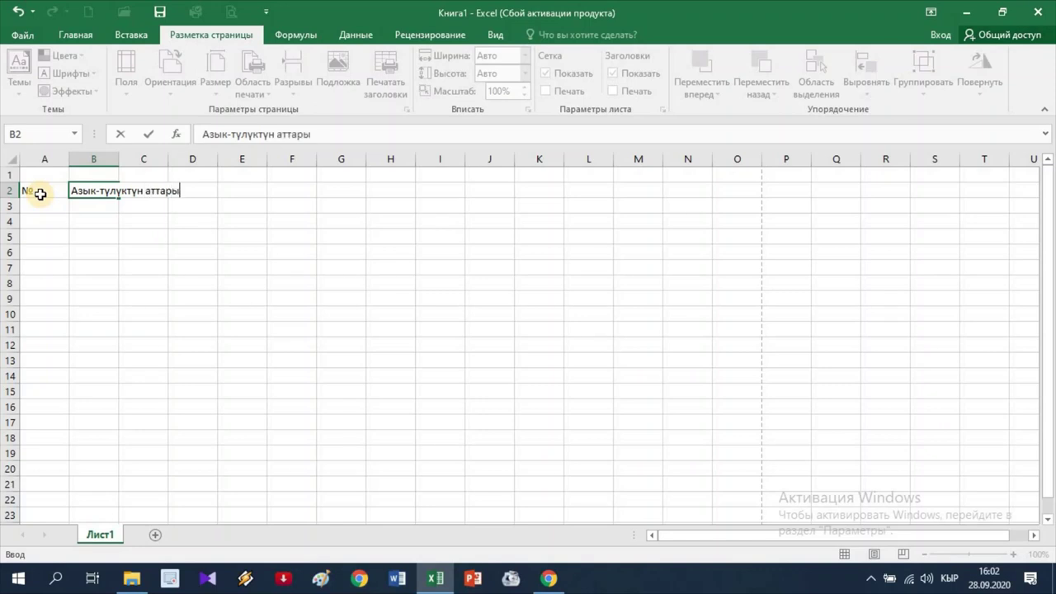
key(Tab)
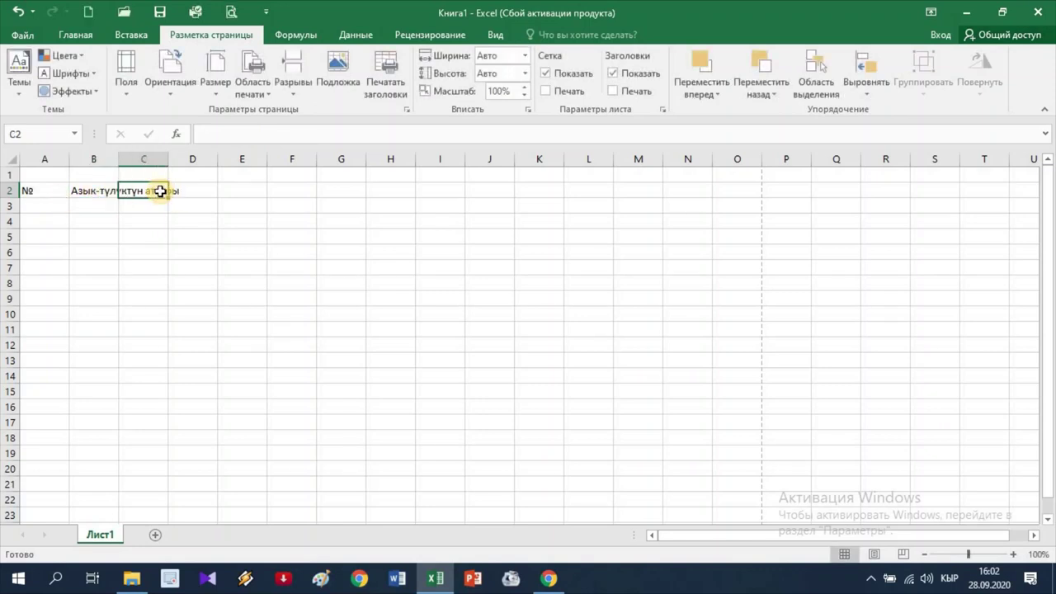
click(75, 193)
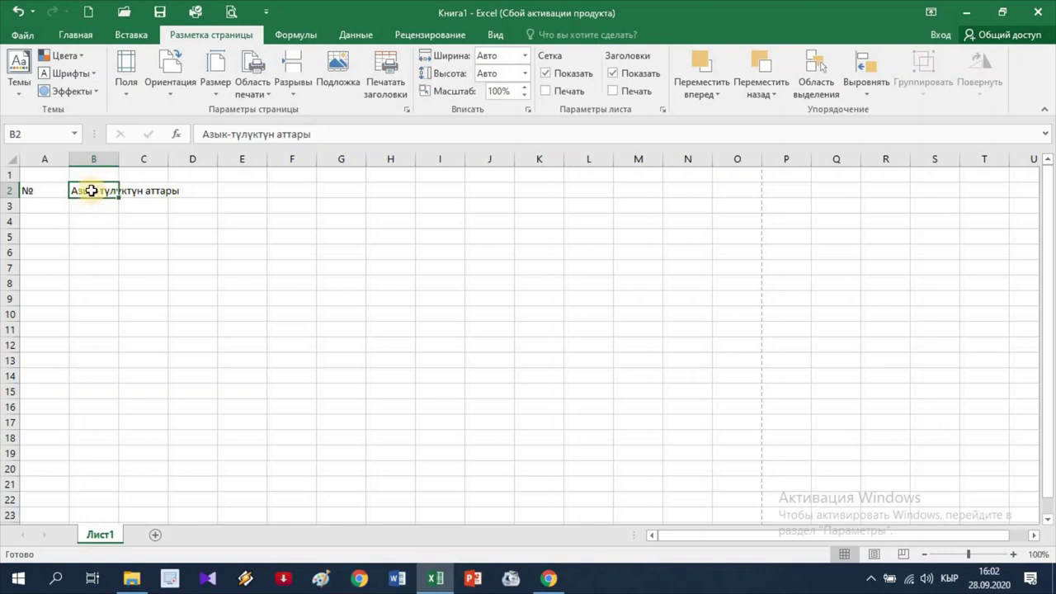
Turn on word wrap for B2 in Format Cells so its heading spans three lines.
right_click(90, 191)
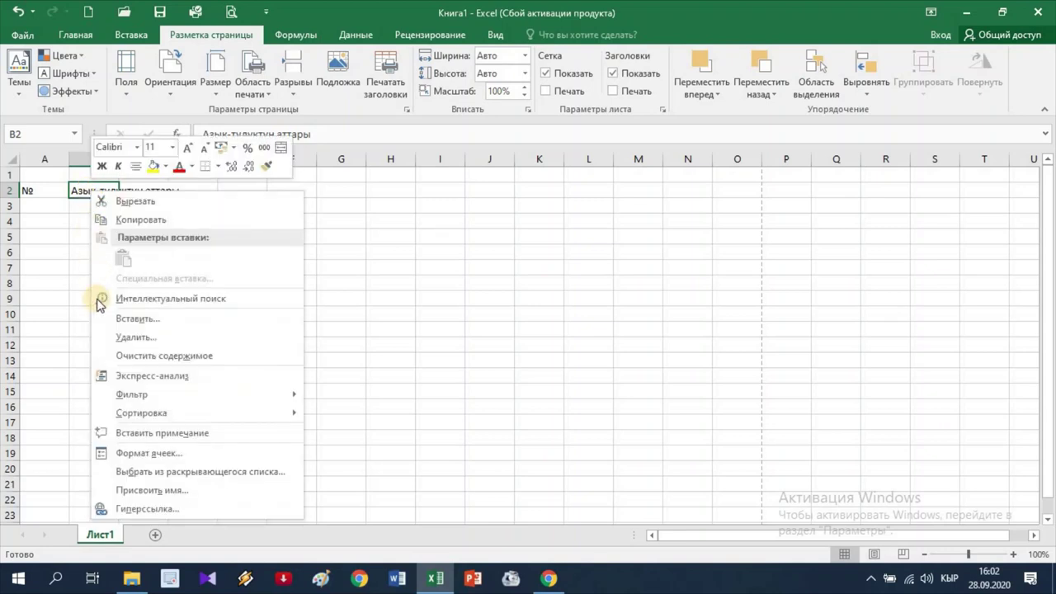
click(134, 455)
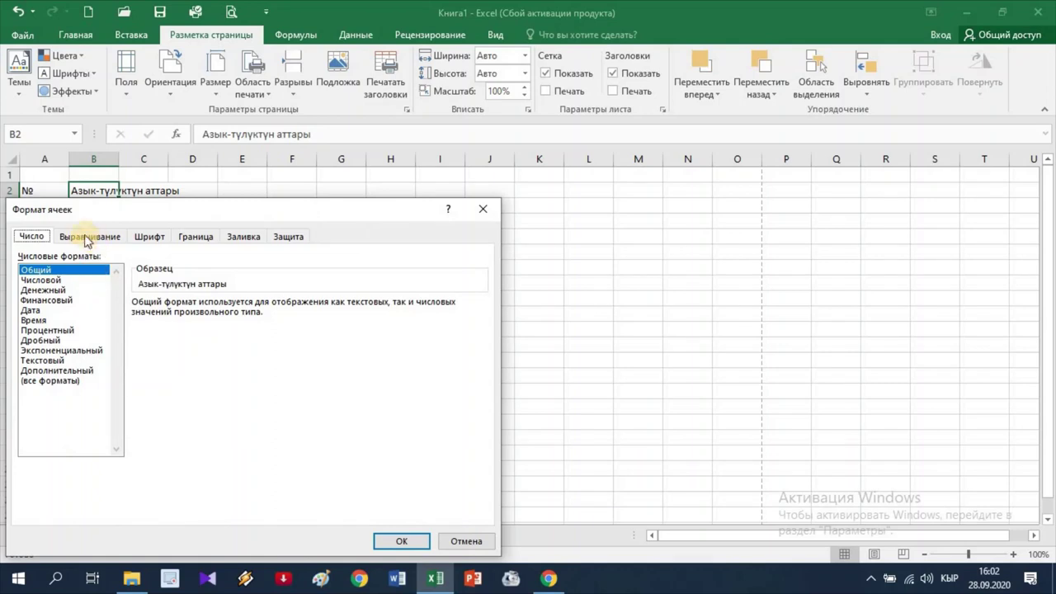
click(97, 240)
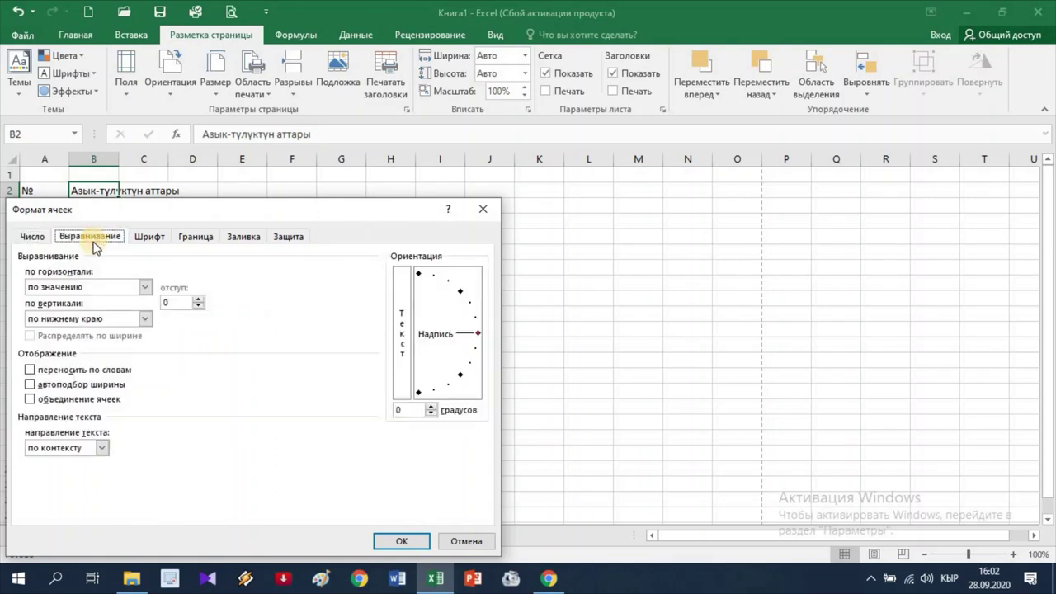
click(33, 373)
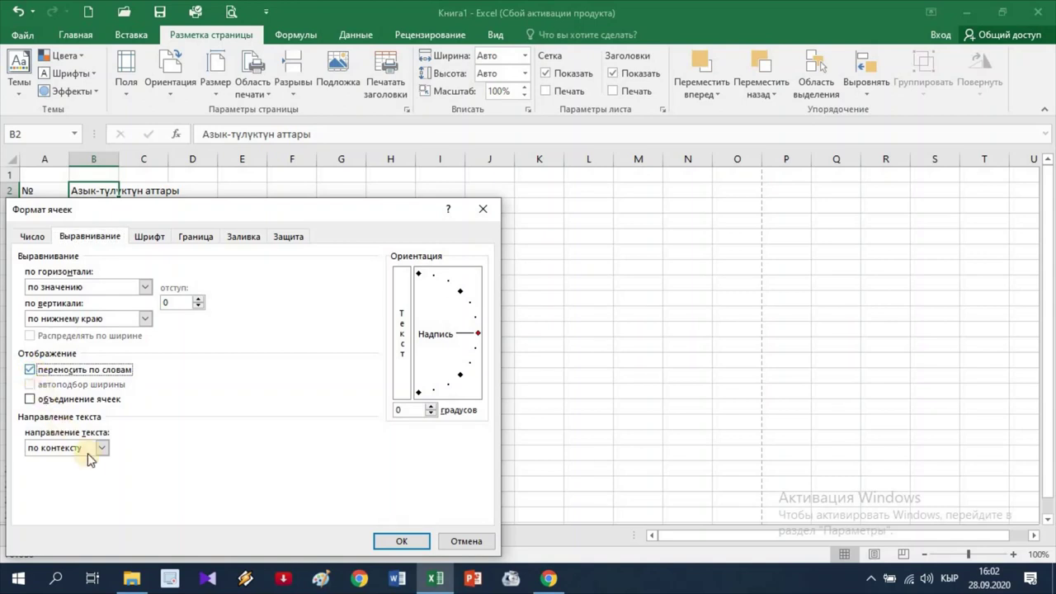
click(381, 541)
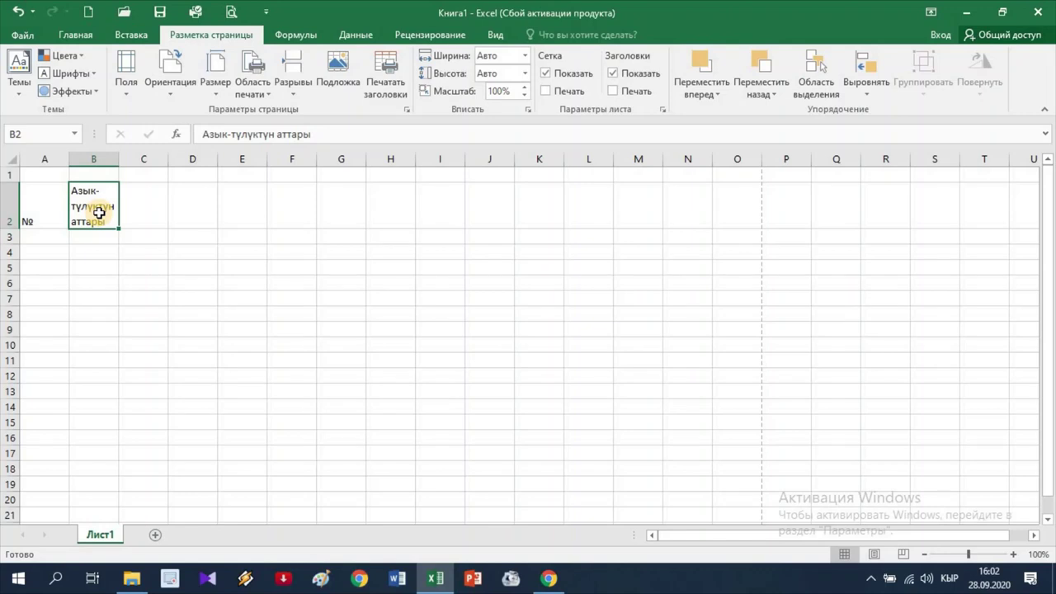
key(Right)
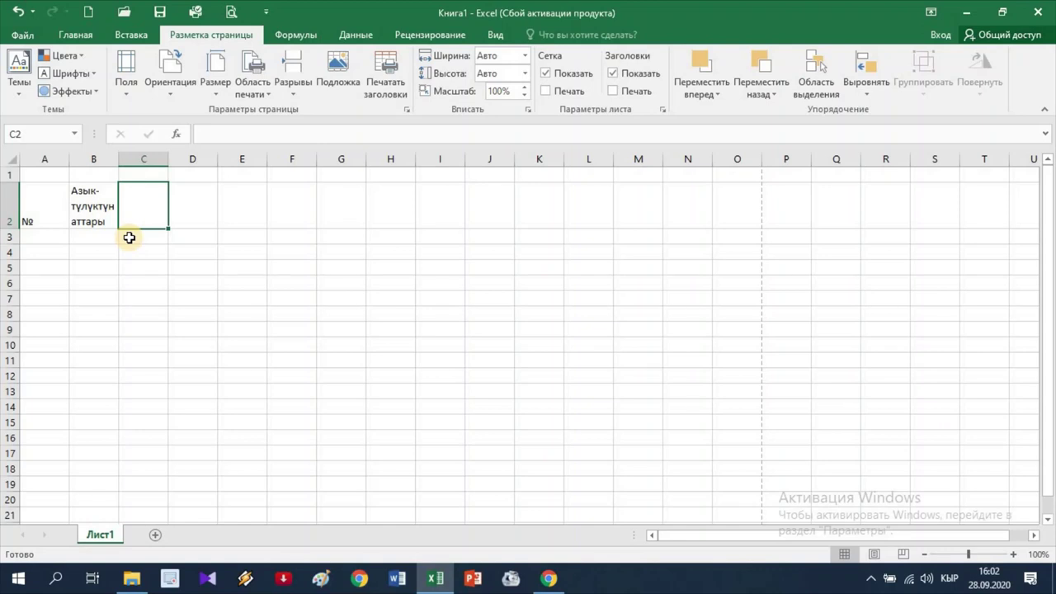
Type the heading 'Өлчөө бирдиги (кг менен)' into C2, fixing typos along the way.
text(Өл)
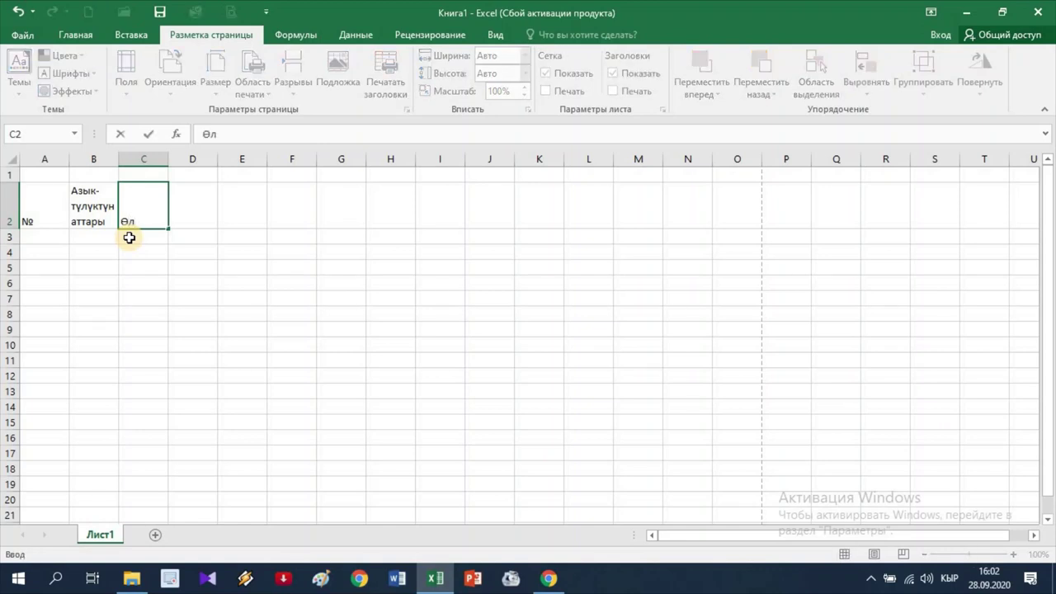
text(ч)
text(өө)
text( бирд)
key(BackSpace)
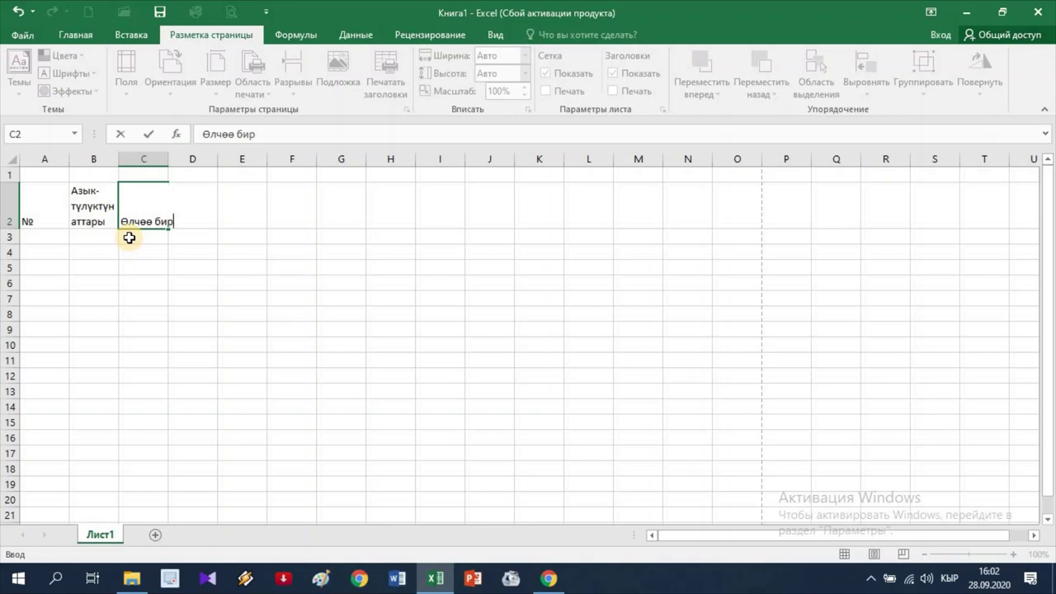
text(диги)
text( ()
text(кг)
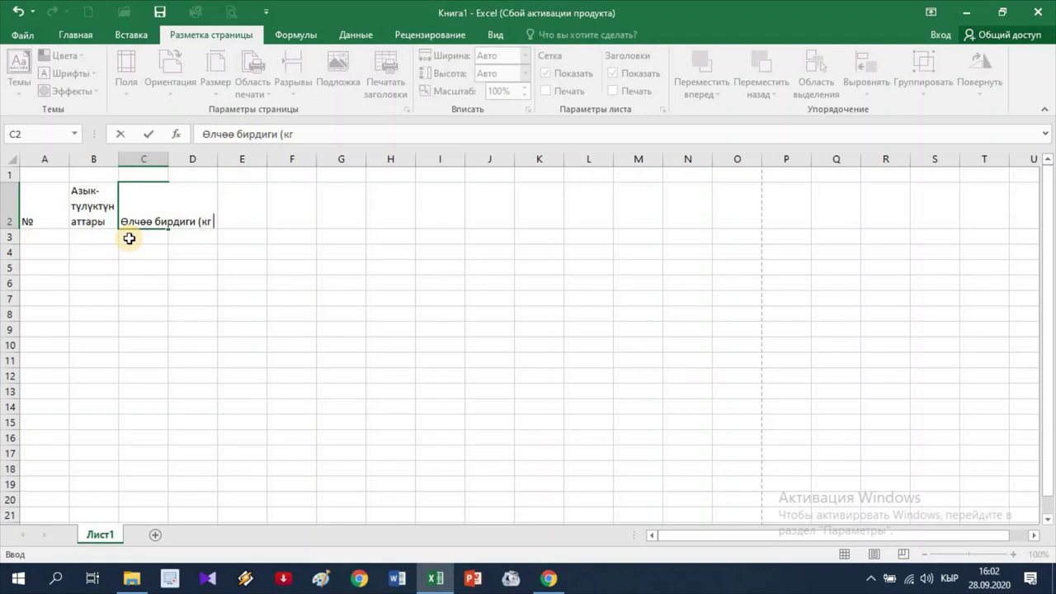
text( м)
key(BackSpace)
text(менен)
text())
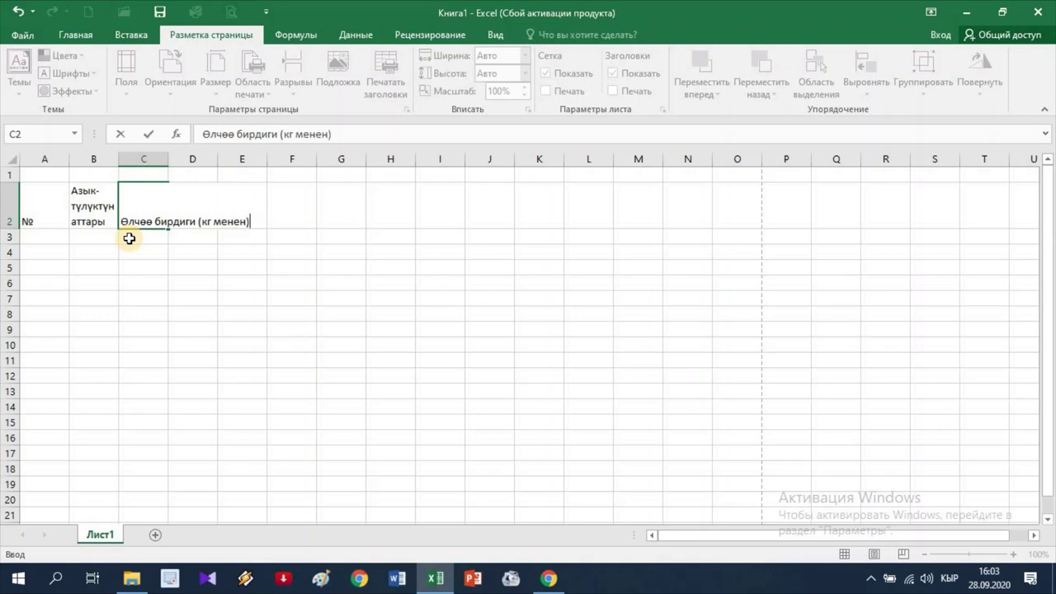
key(Tab)
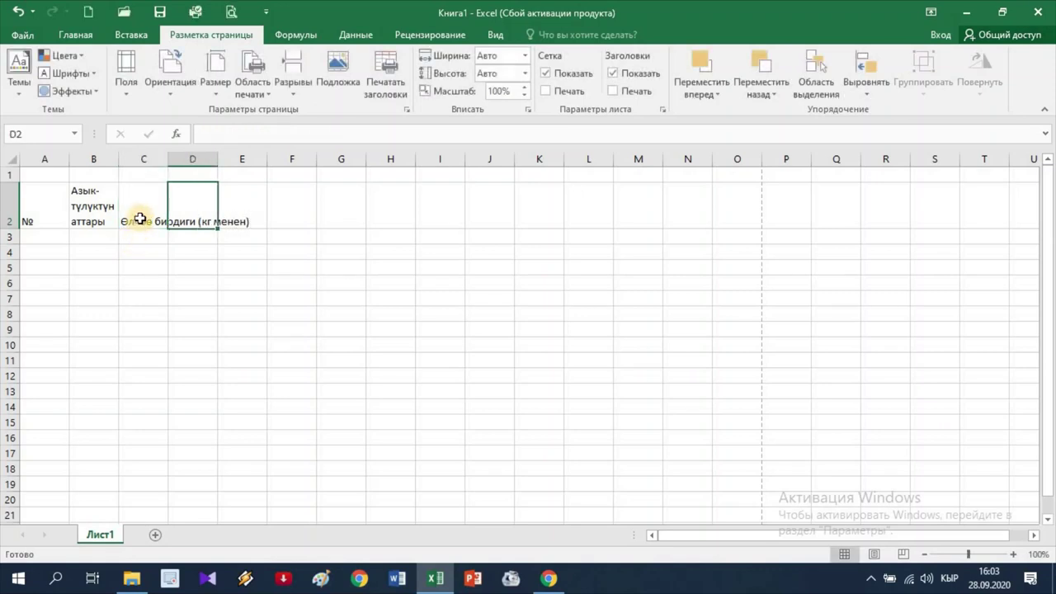
Enable wrap text for the C2 heading through Format Cells.
click(140, 219)
right_click(141, 219)
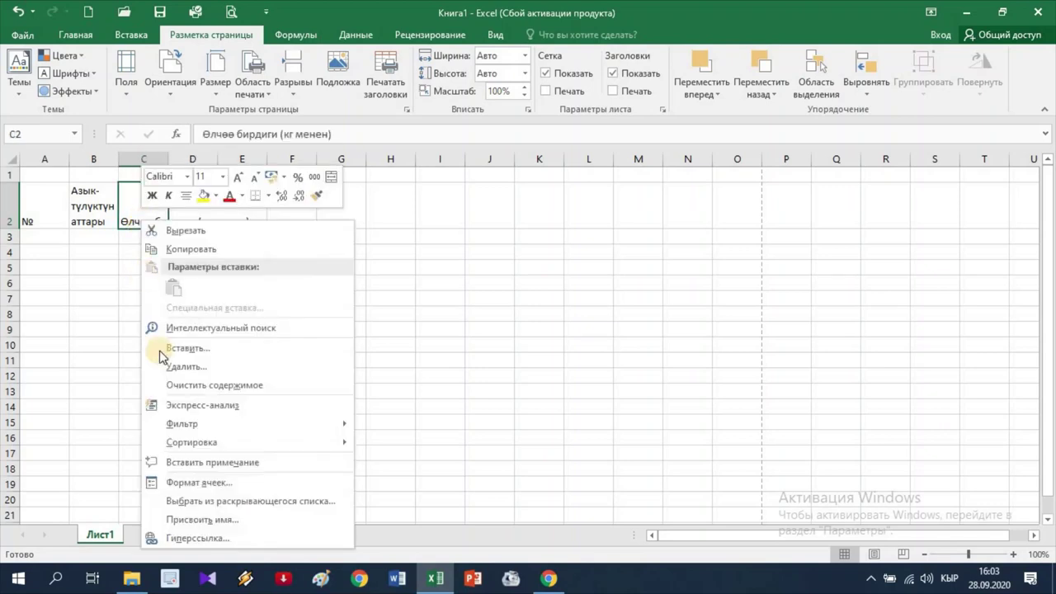
click(198, 481)
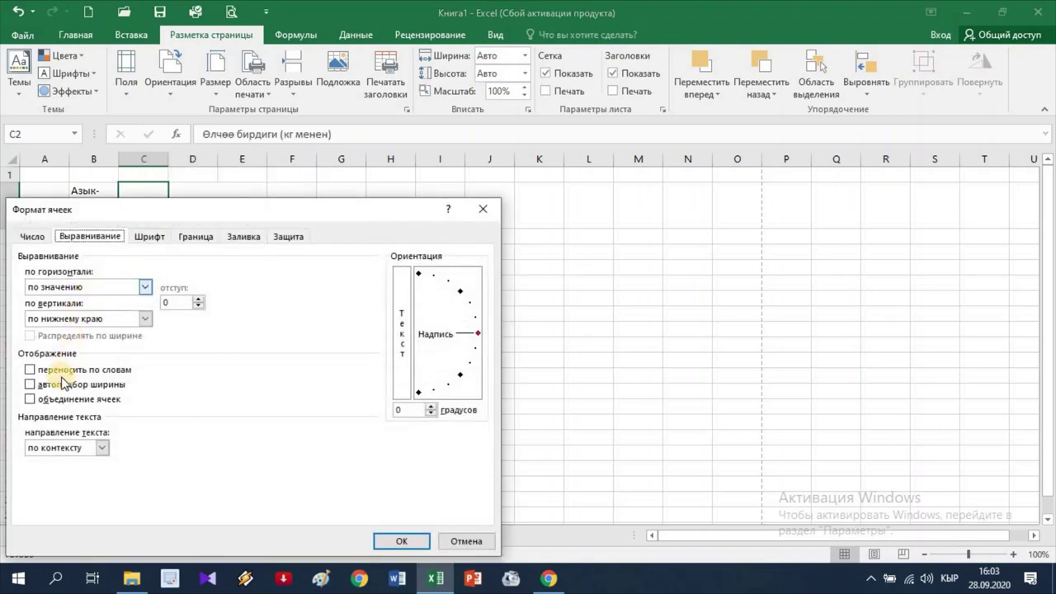
click(30, 370)
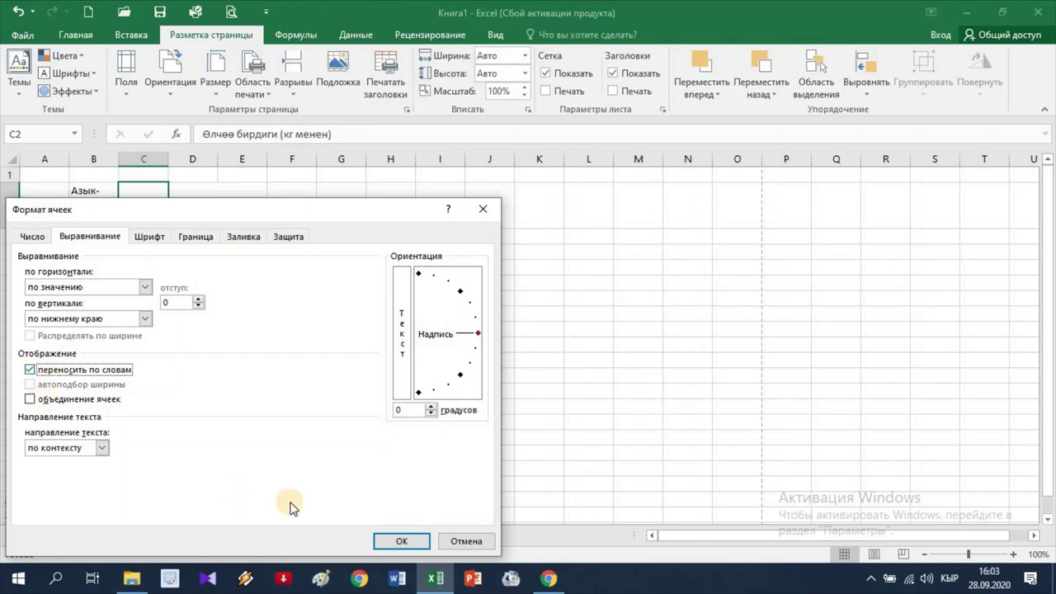
click(380, 539)
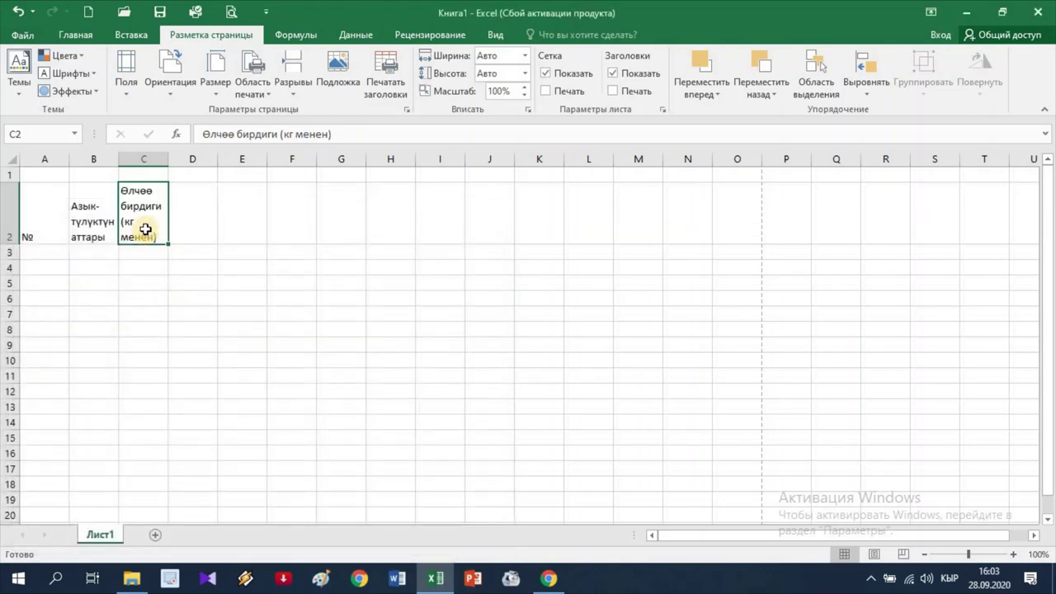
Enter the heading 'Азык-түлүктүн алгачкы баасы' in D2.
click(190, 231)
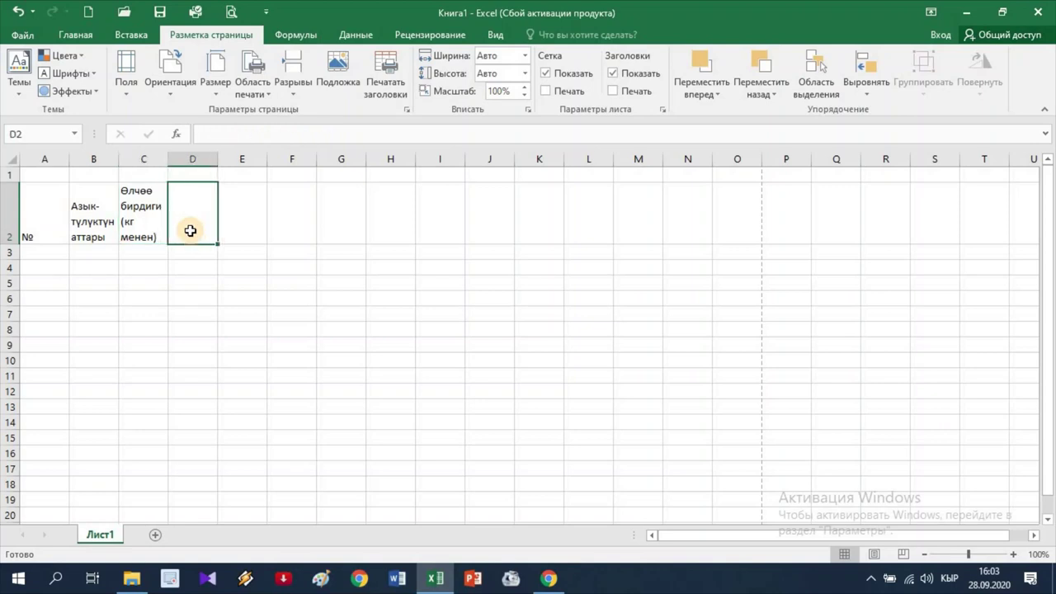
text(А)
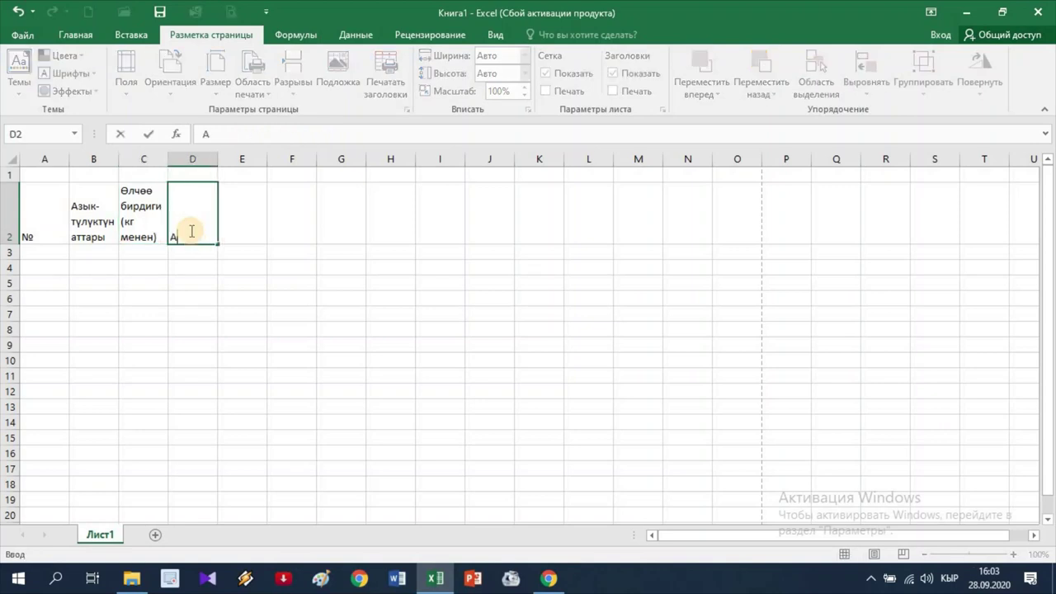
text(зык-т)
text(ү)
text(лүктү)
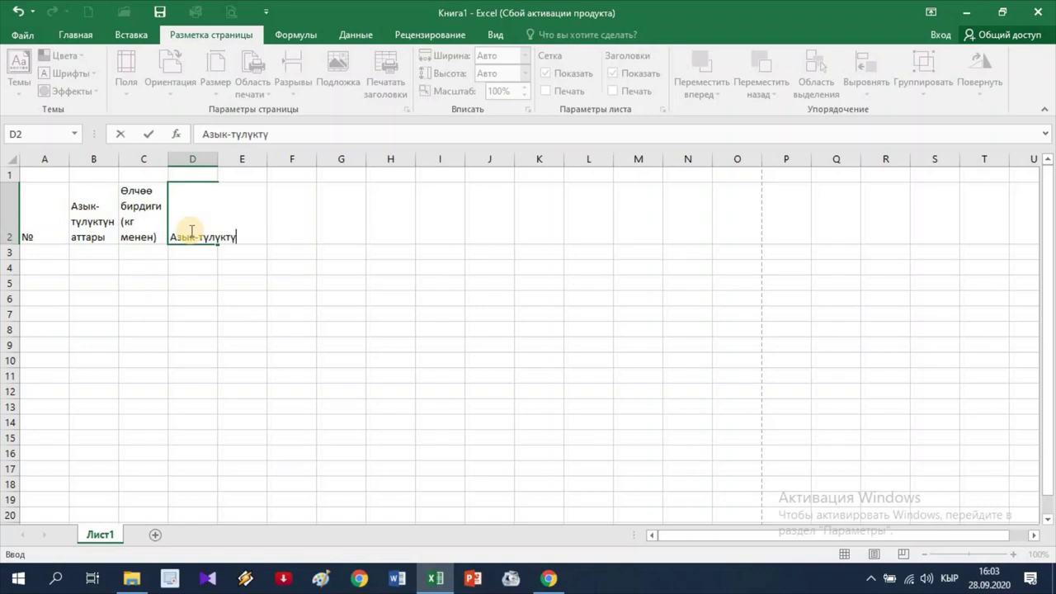
text(н алг)
text(ачкы)
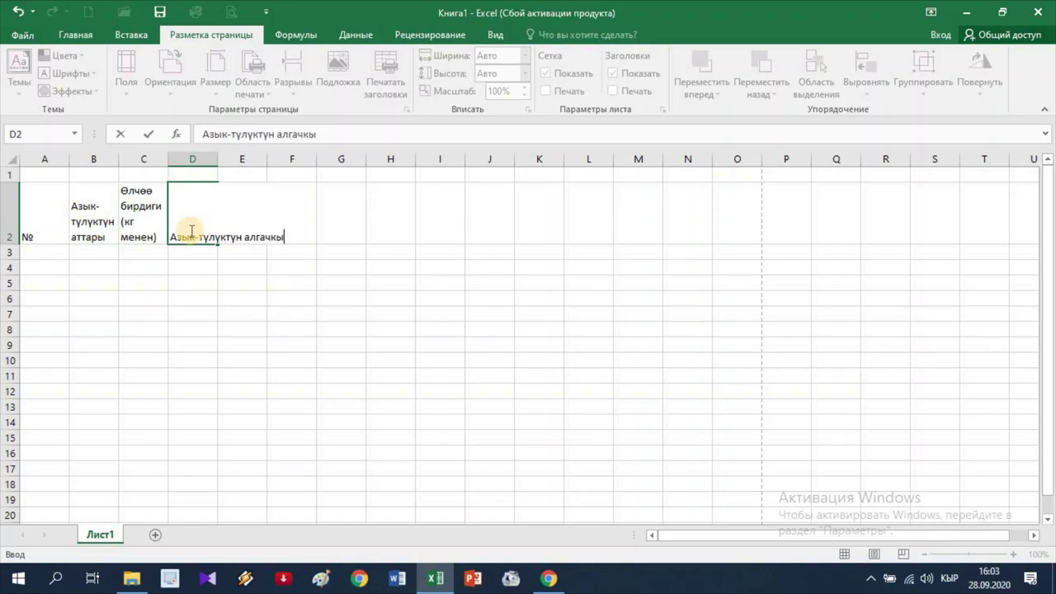
text( ба)
key(BackSpace)
text(б)
text(аасы)
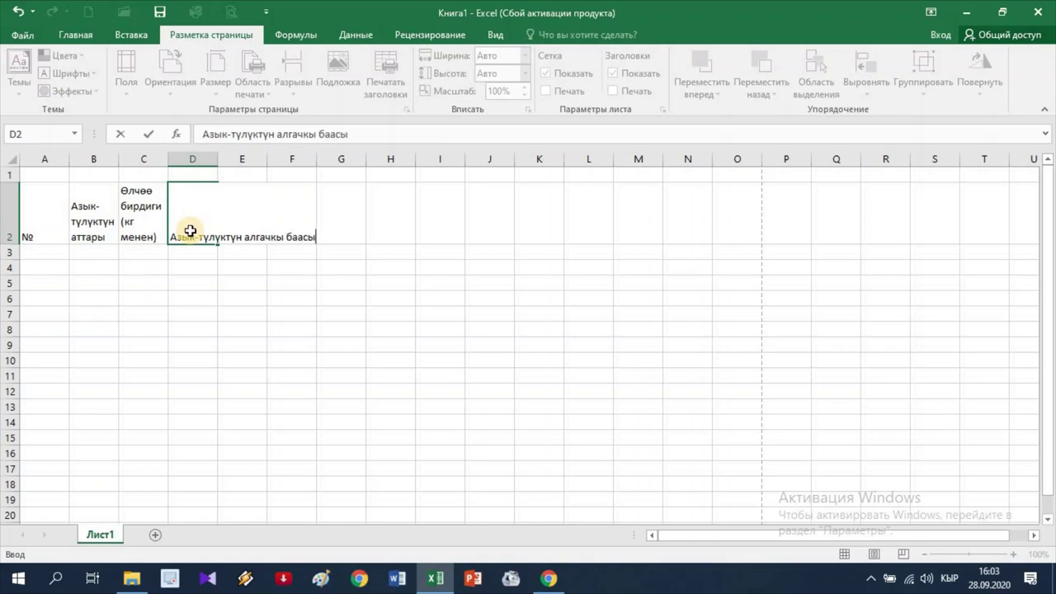
key(Tab)
Enable wrap text for the D2 heading as well.
click(185, 232)
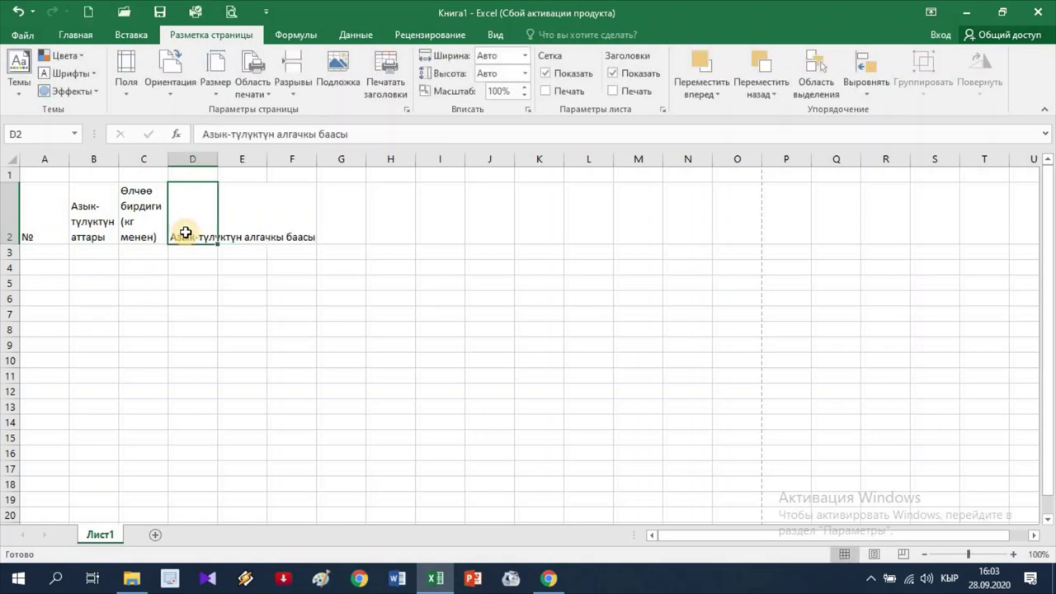
right_click(186, 234)
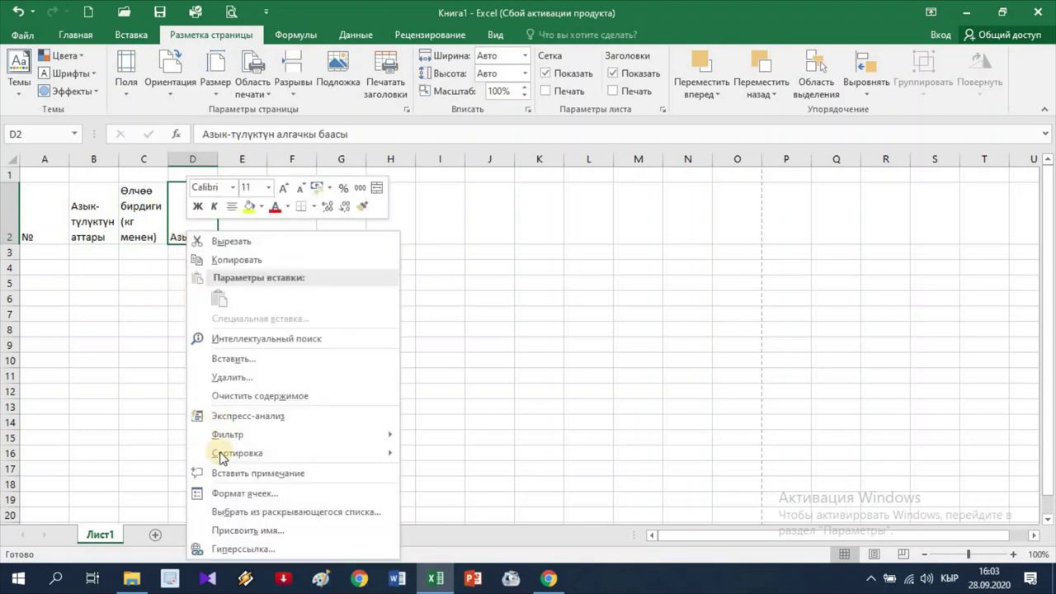
click(237, 494)
click(65, 371)
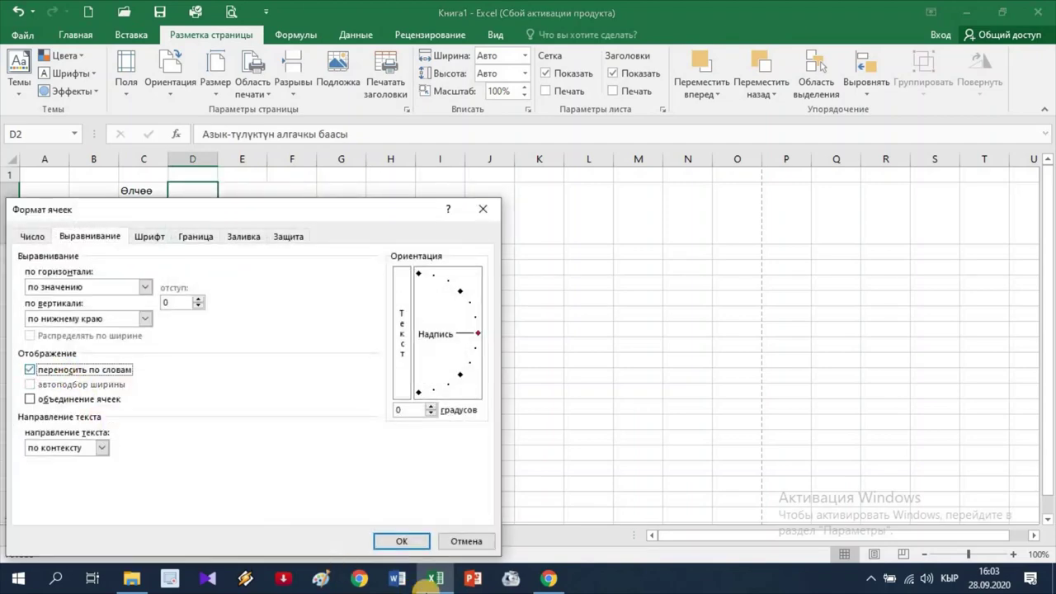
click(401, 540)
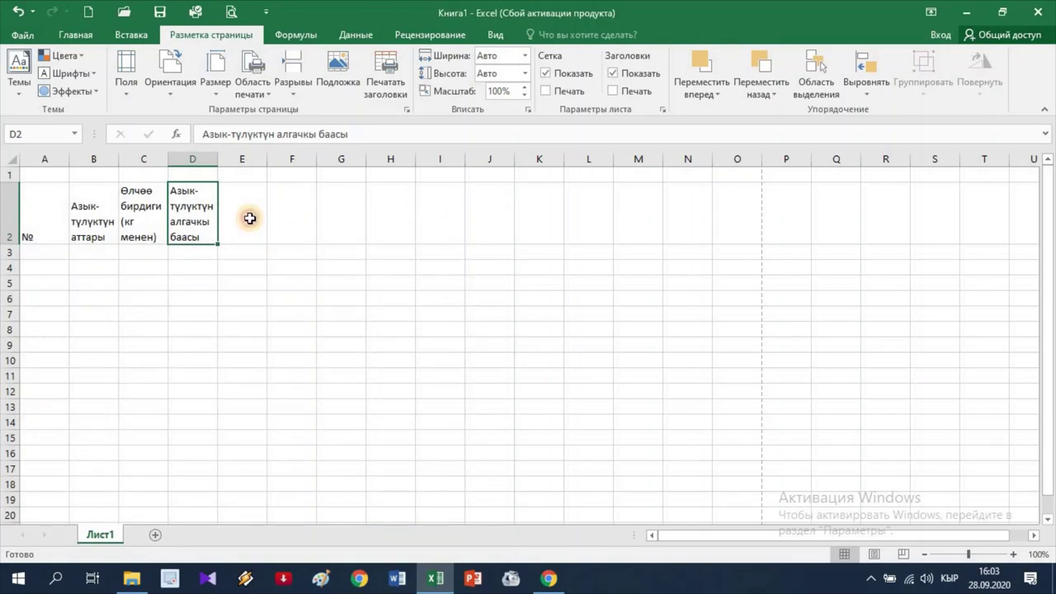
click(250, 219)
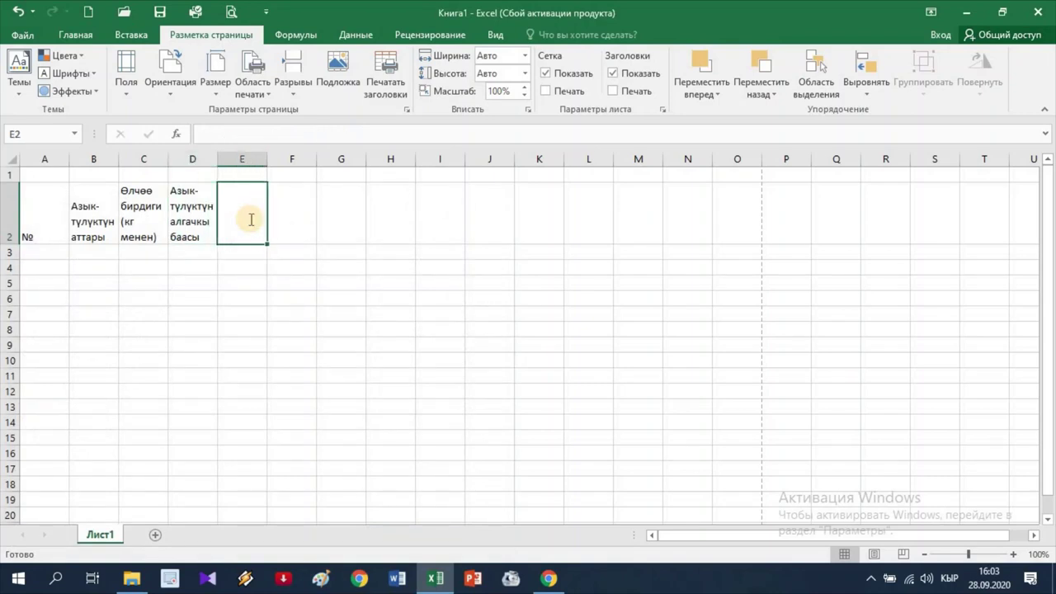
Enter 'Алгачкы баанын 20%' in E2 and 'Азык-түлүктүн 20 % га кымбаттагандан кийинки баа' in F2.
text(Алга)
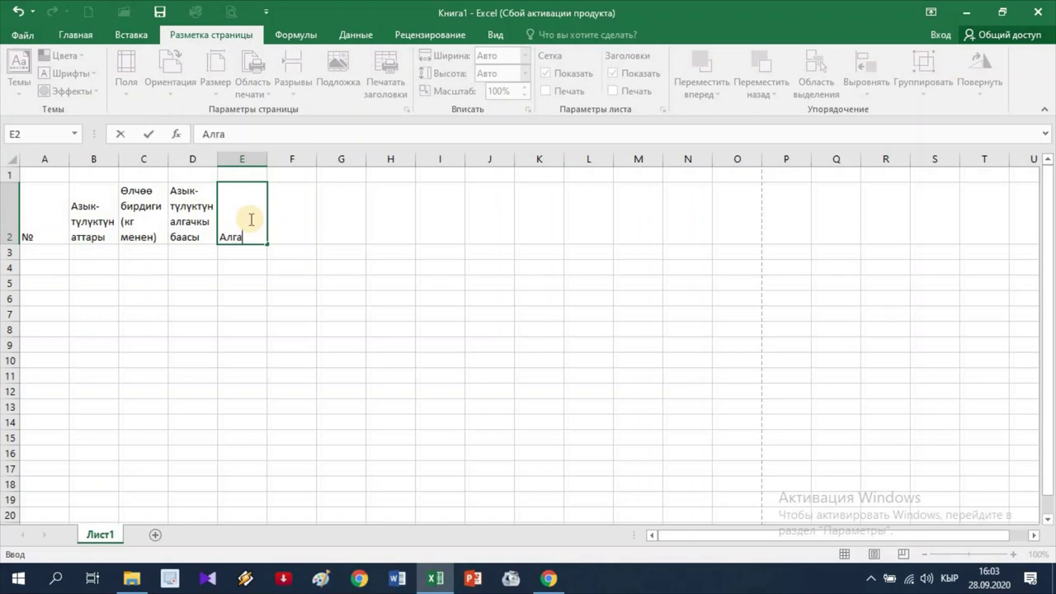
text(ч)
text(кы баа)
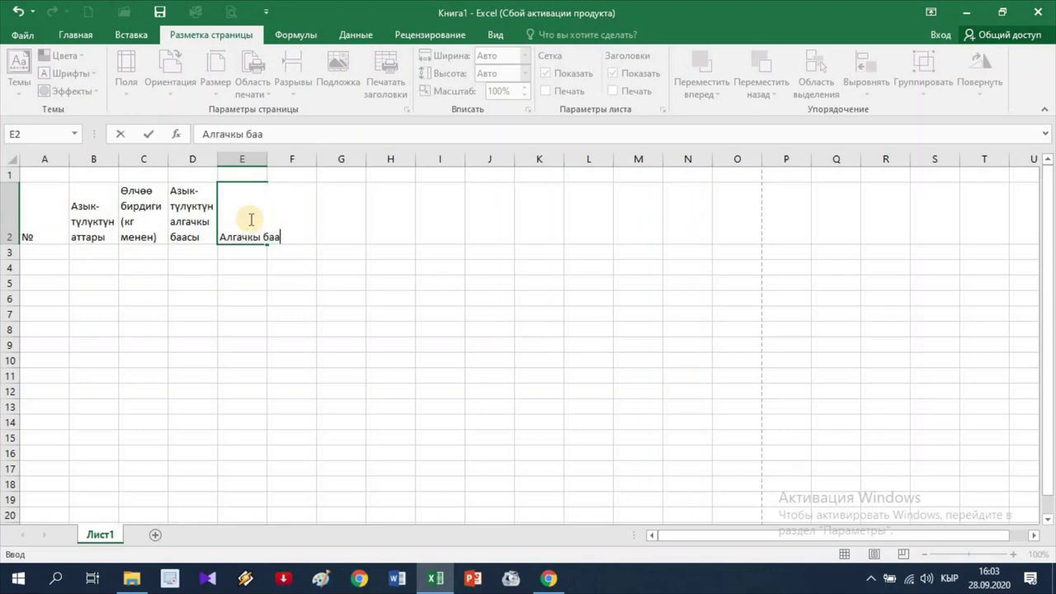
text(нын 2)
text(0)
text(%)
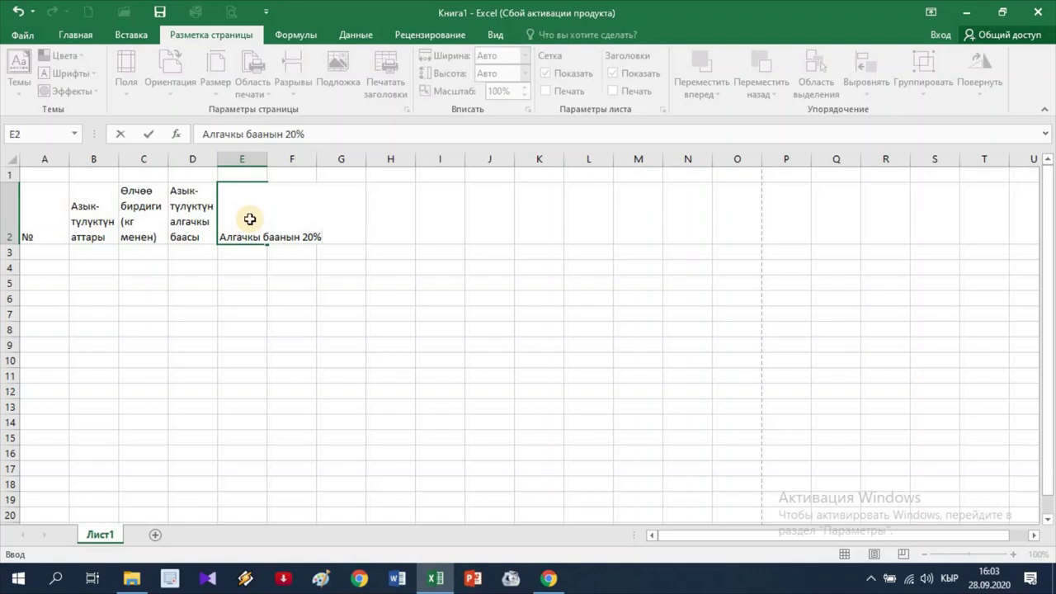
click(309, 231)
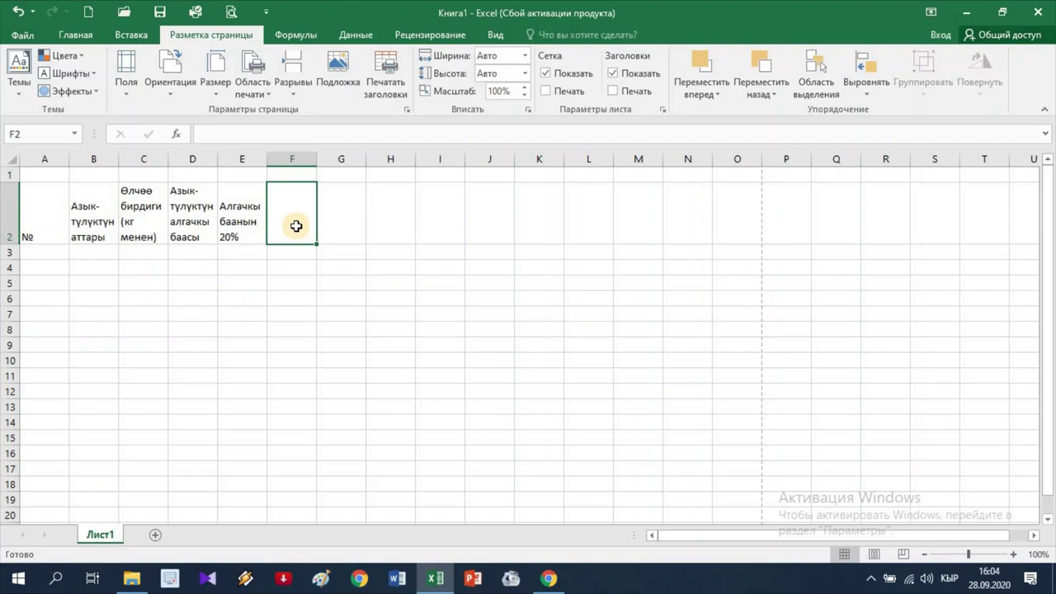
text(Азык-т)
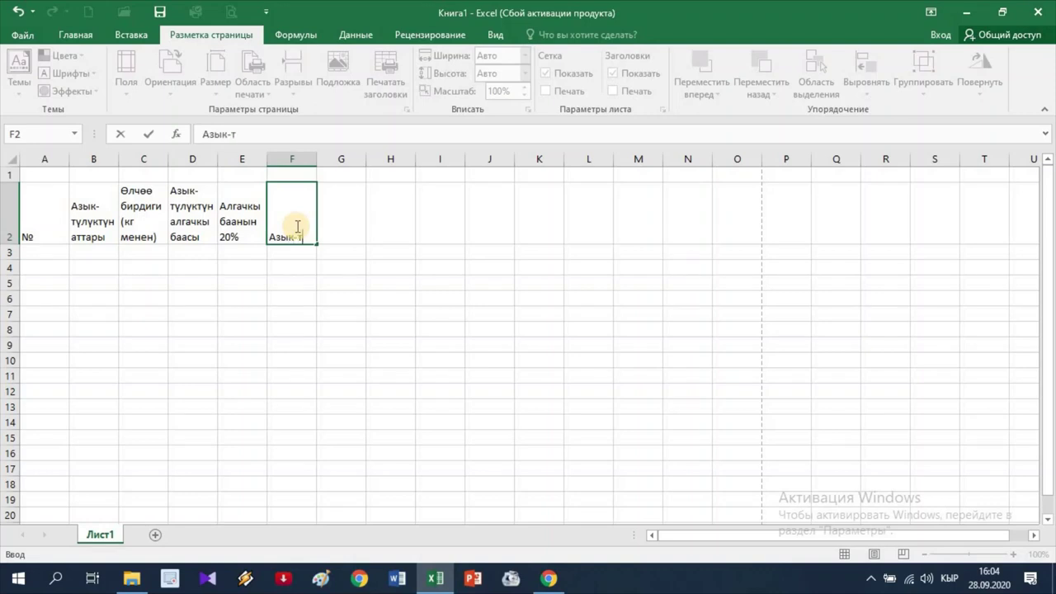
text(үлүк)
text(түн )
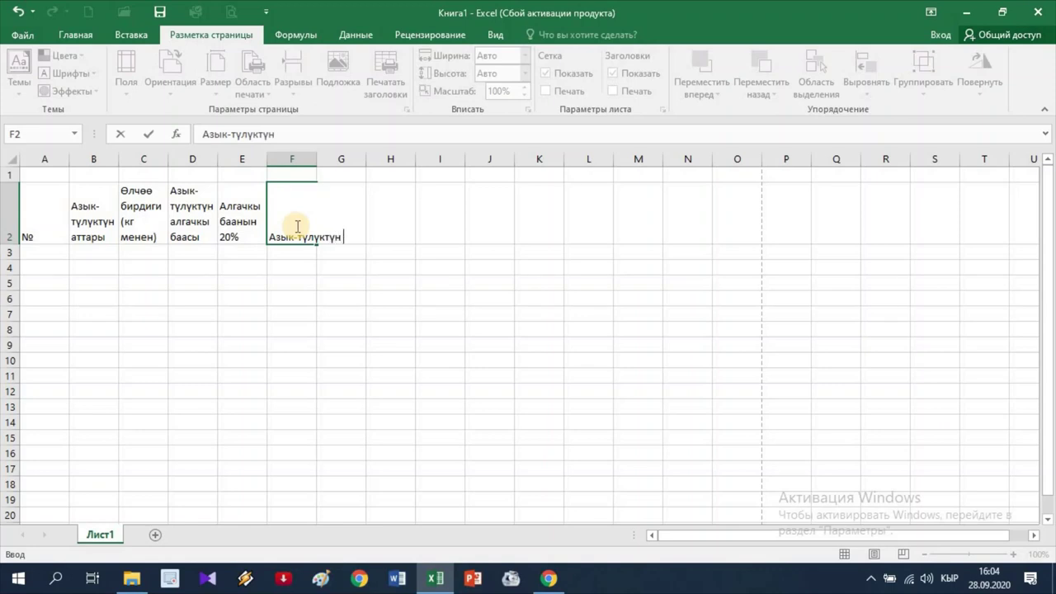
text(20)
text( % г)
text(а кым)
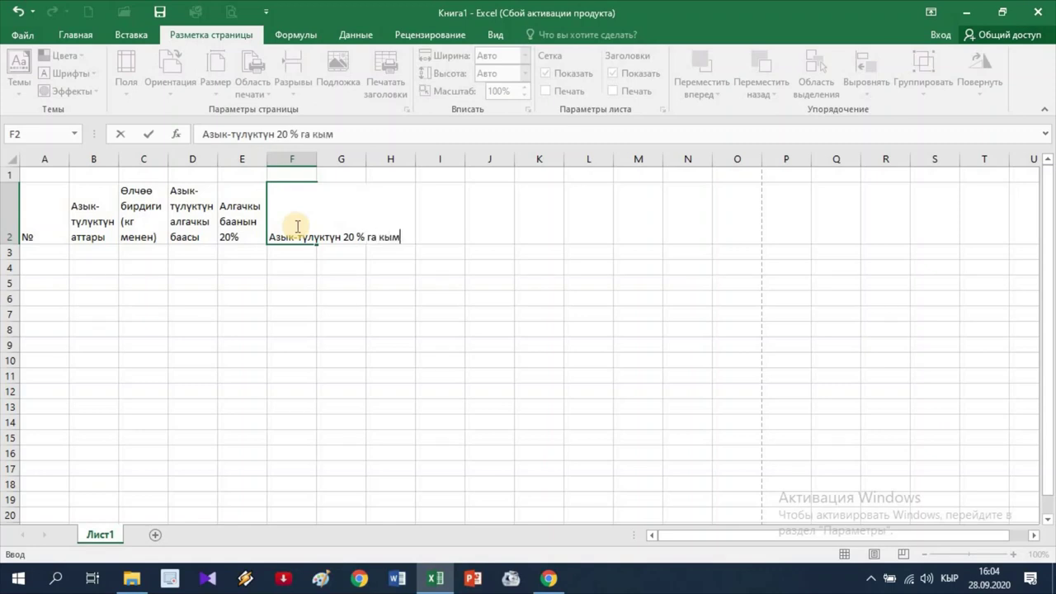
text(батта)
text(гандан)
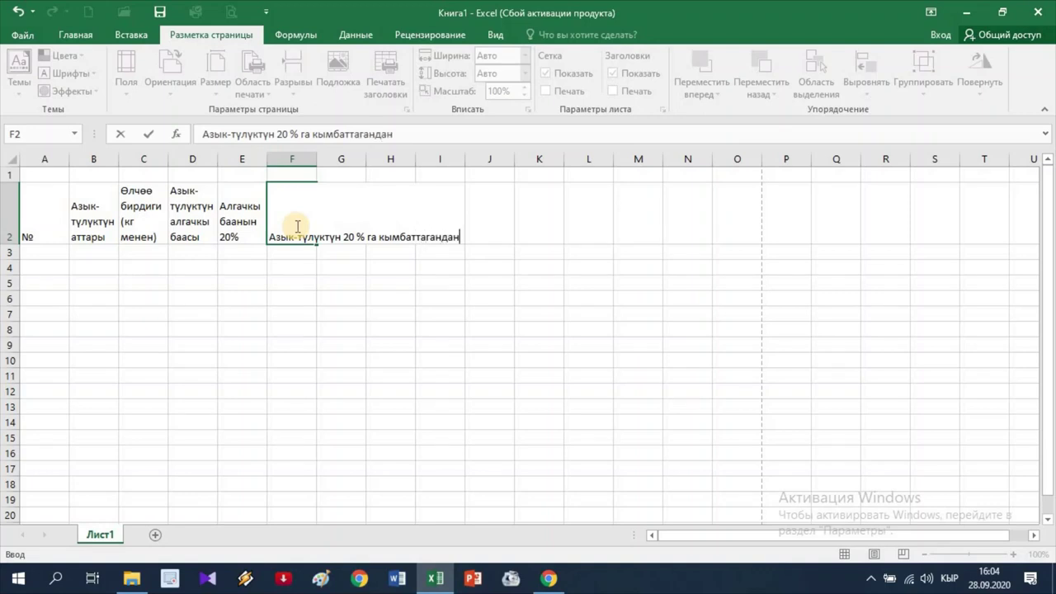
text( кийинк)
text(и баа)
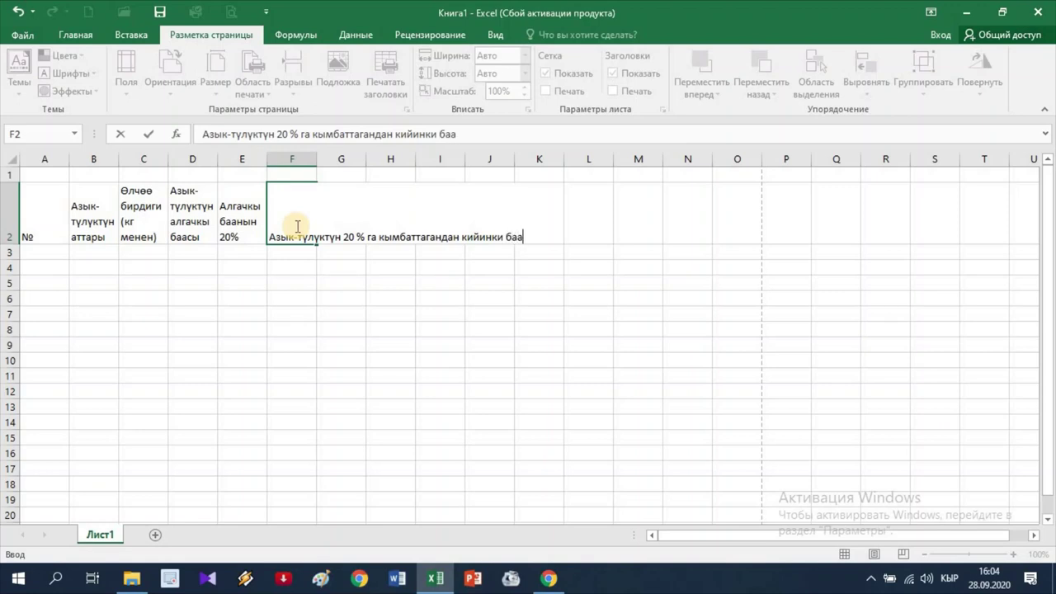
key(Tab)
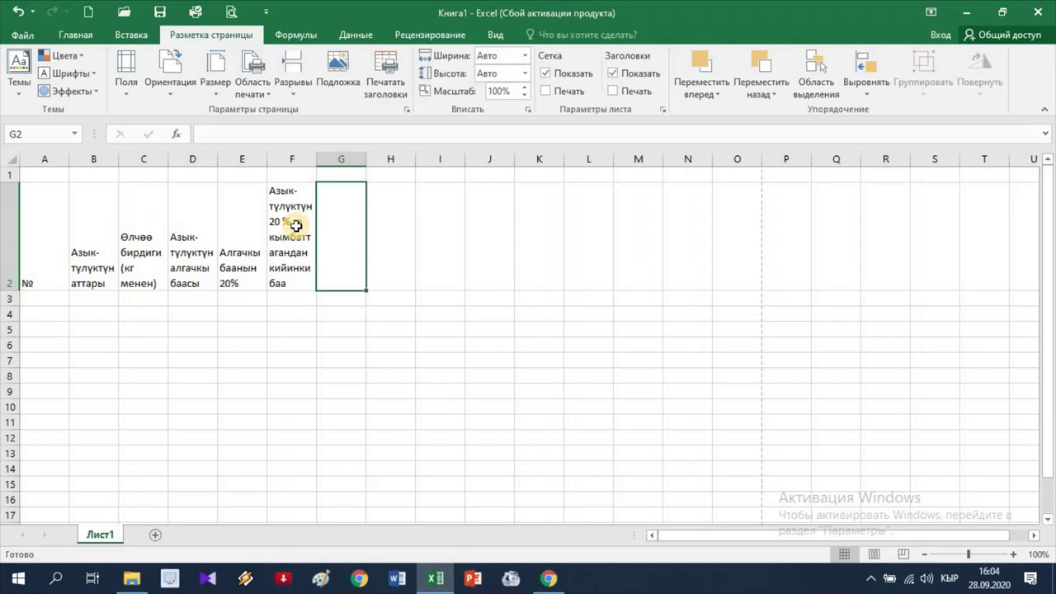
Type the heading 'Азык-түлүктүн кайра 10 % арзандагандагы баасы' into G2.
text(Азык)
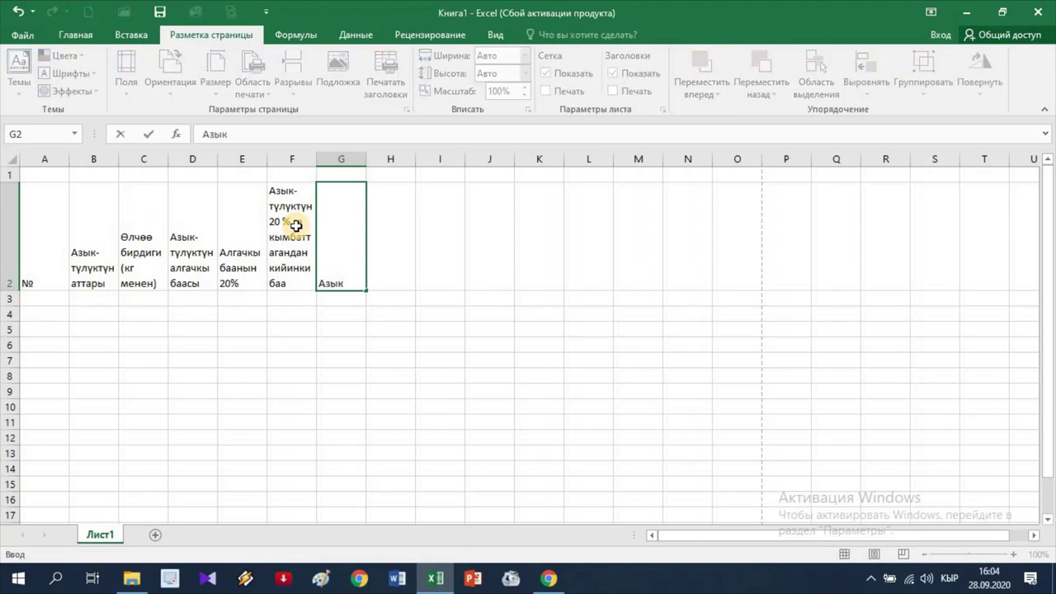
text(т)
key(BackSpace)
text(ү)
text(лүкт)
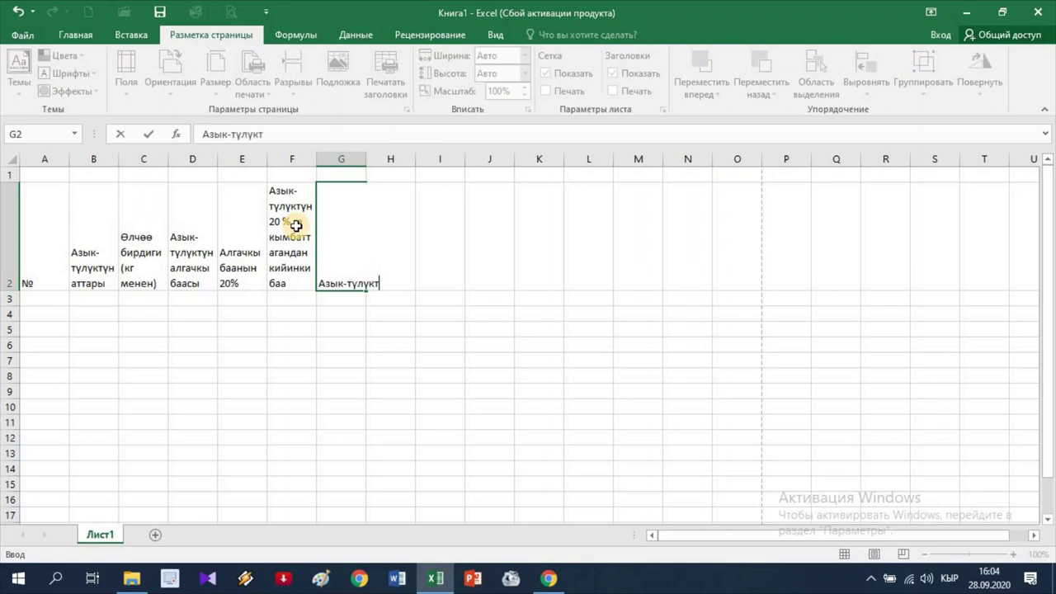
text(үнк)
text(айрв)
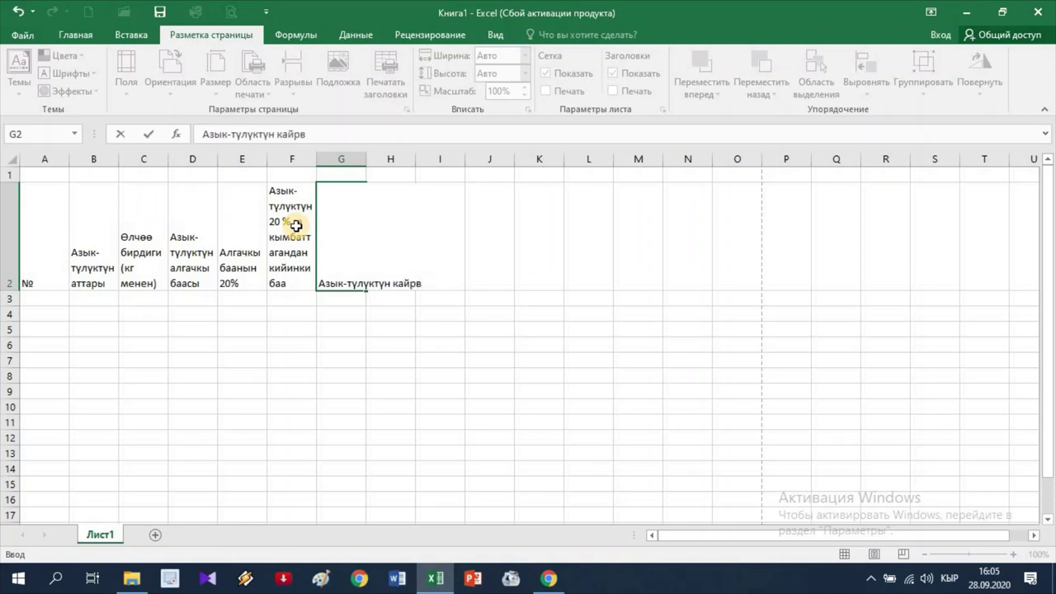
text(10)
text( %)
text(арз)
text(андаг)
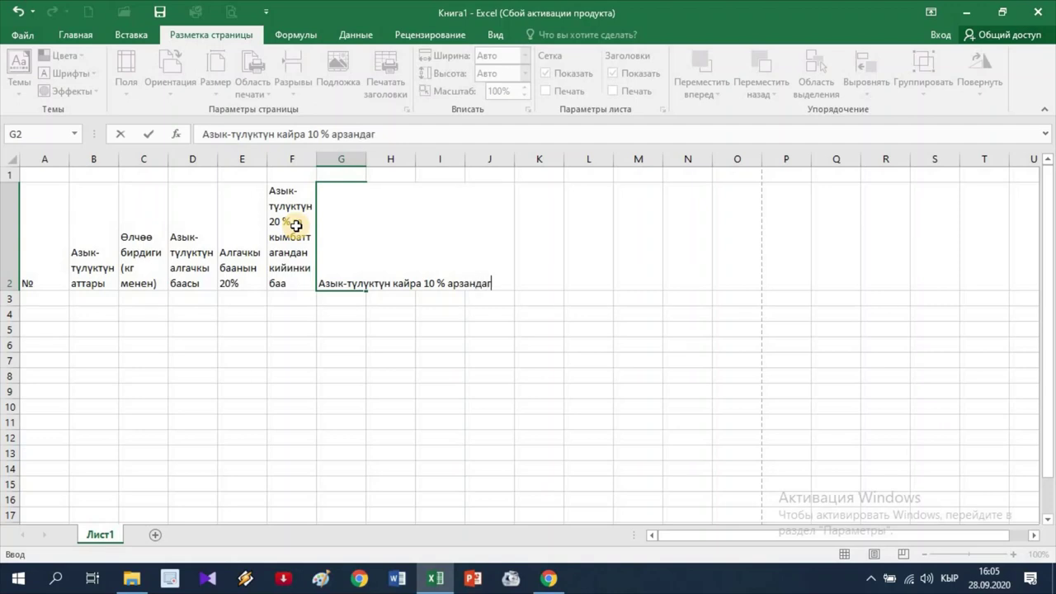
text(андаг)
text(ы баасы)
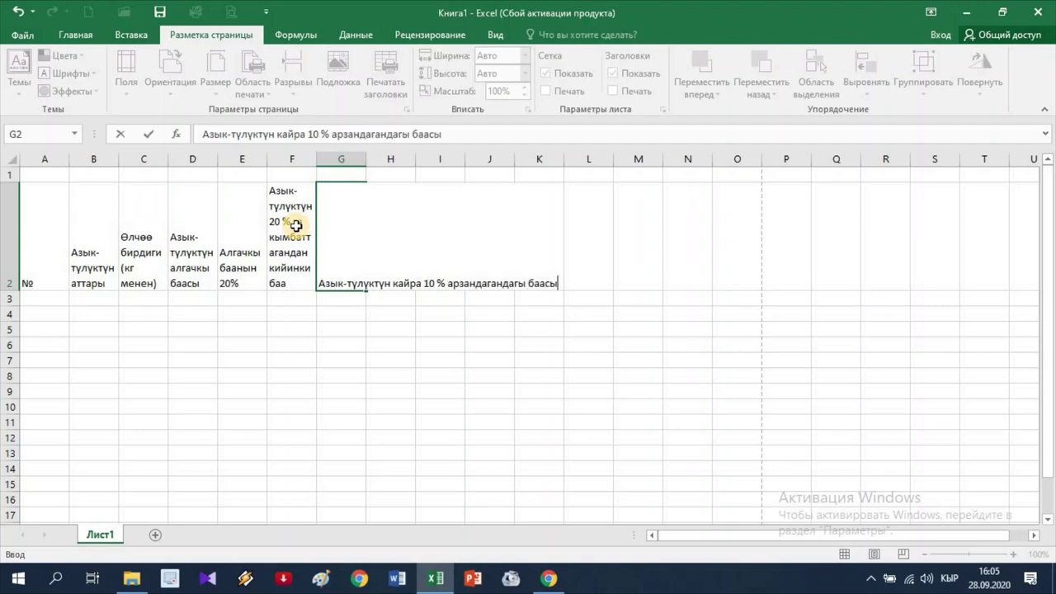
key(Tab)
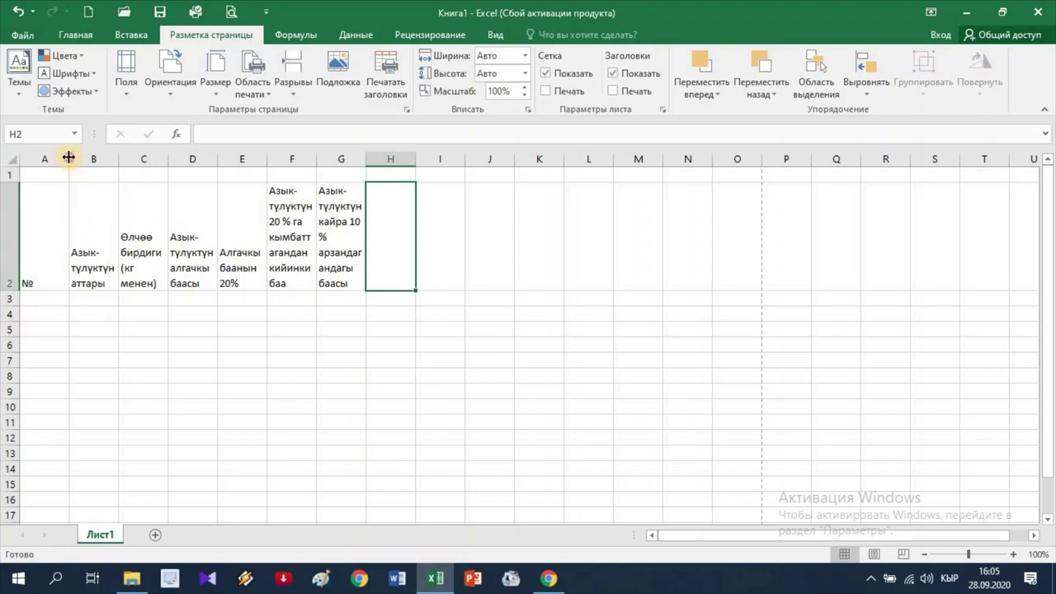
Widen columns B and D through G to fit the headings, then select A2:G2.
mouse_move(69, 159)
mouse_down()
mouse_move(47, 161)
mouse_move(186, 174)
mouse_move(192, 214)
mouse_up()
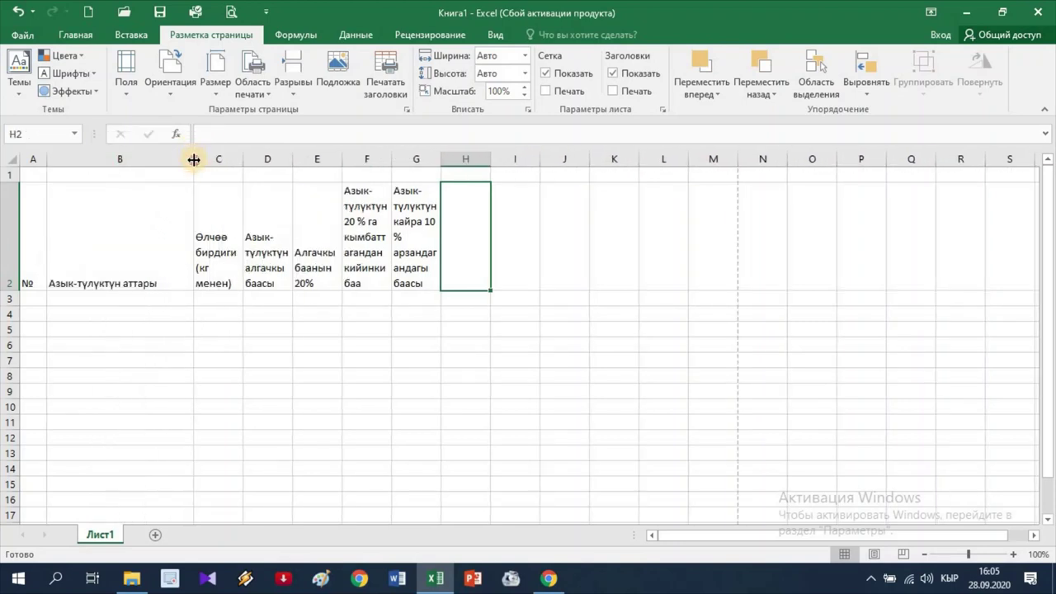
drag(193, 159, 207, 164)
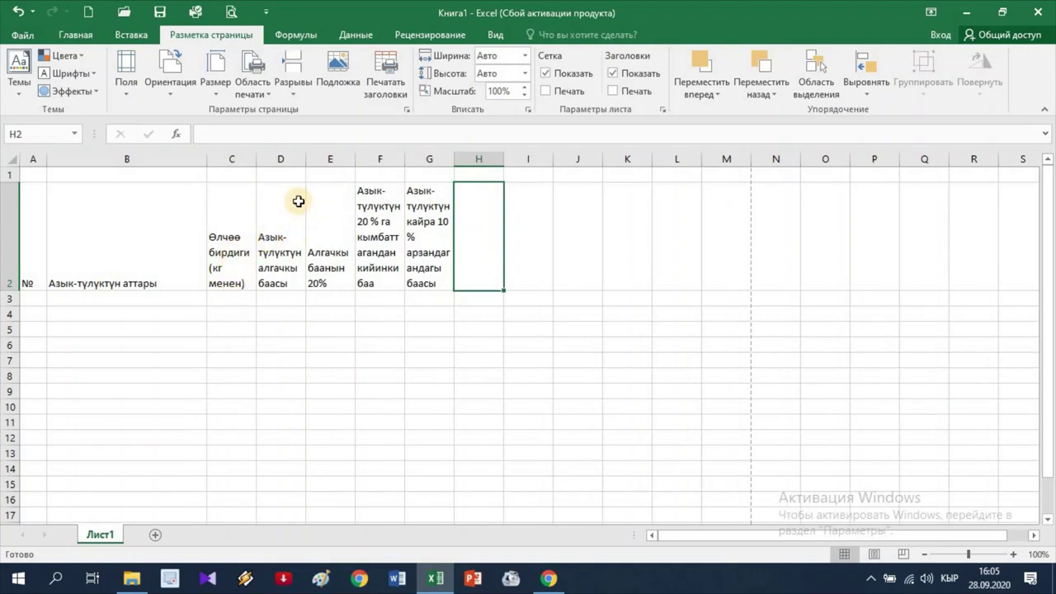
drag(305, 162, 531, 158)
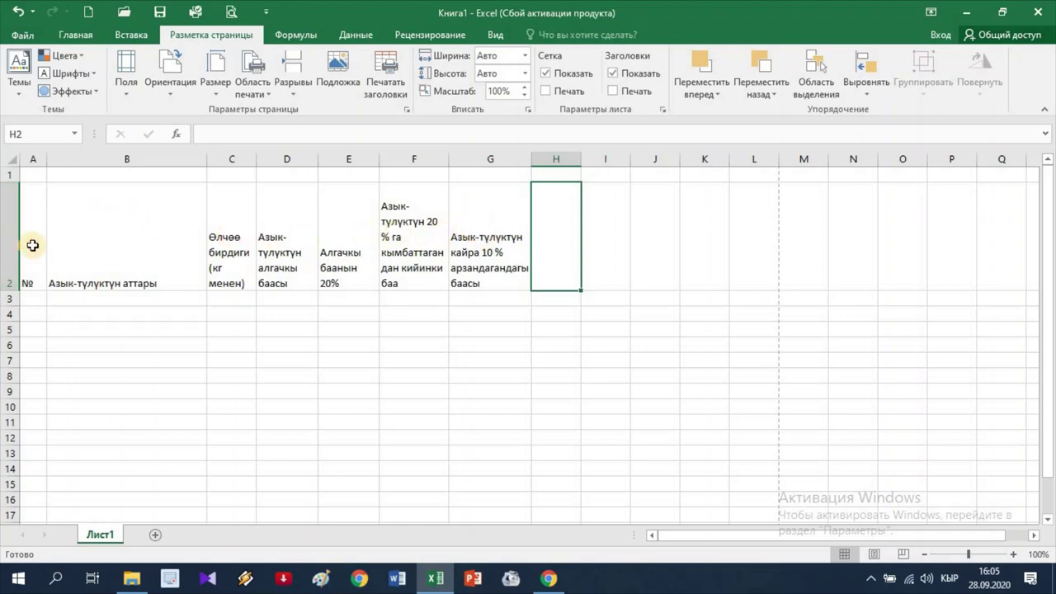
drag(30, 244, 462, 248)
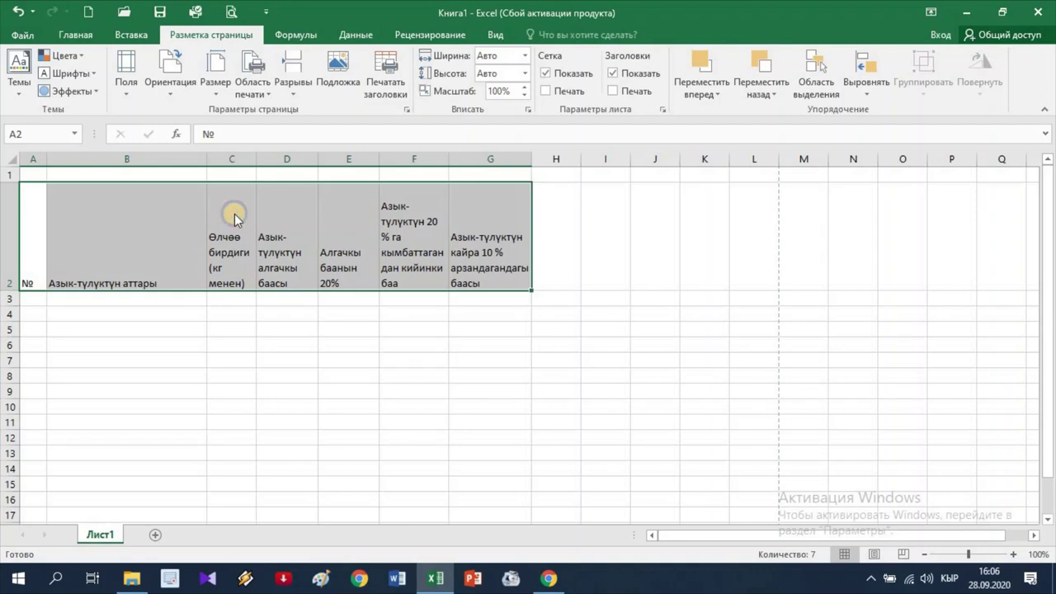
Center the A2:G2 headers horizontally and vertically through Format Cells alignment.
right_click(233, 214)
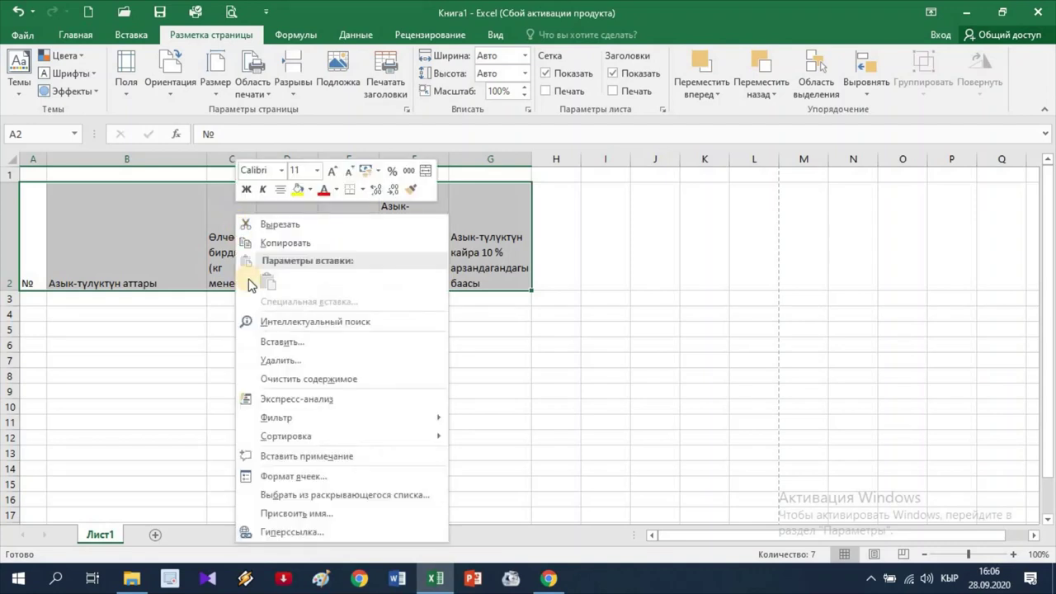
click(305, 484)
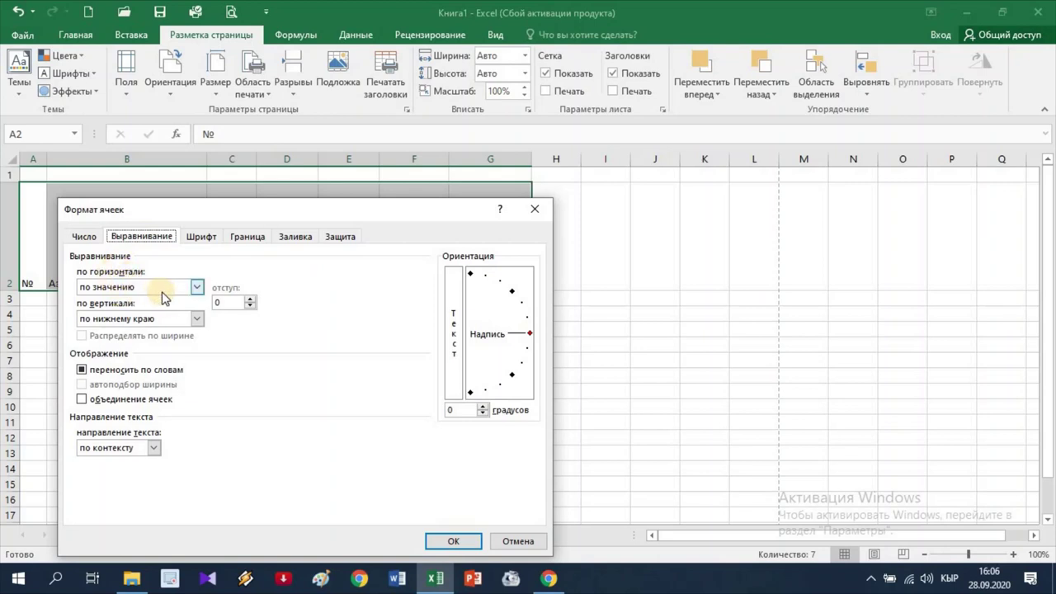
click(196, 287)
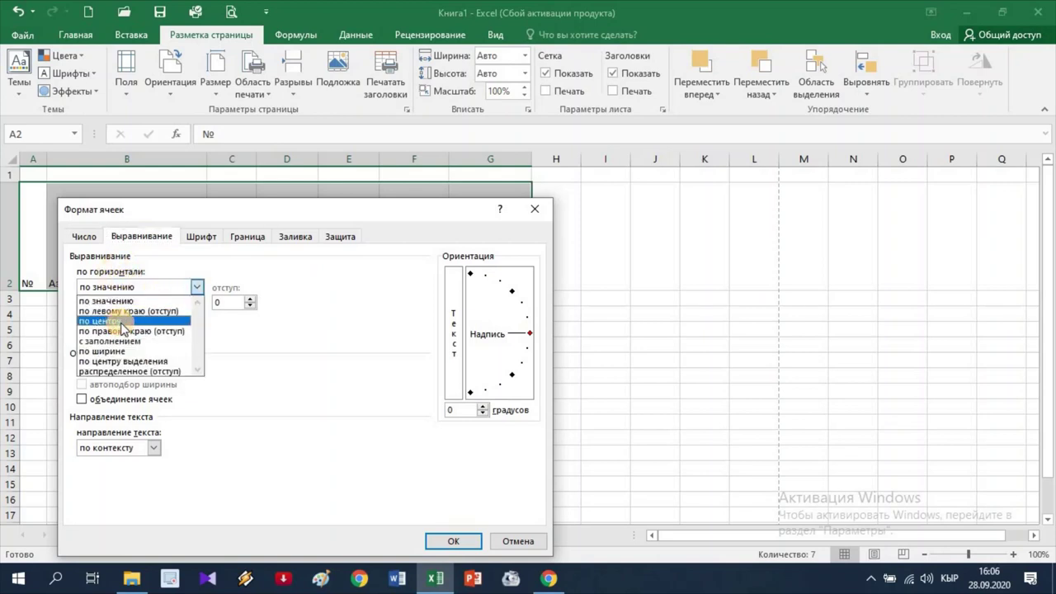
click(116, 322)
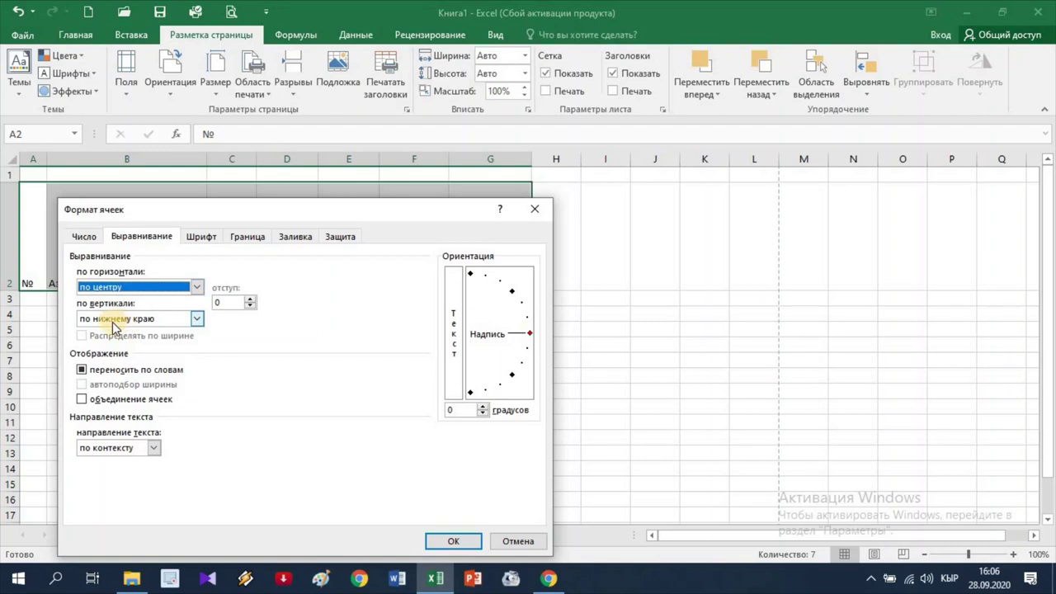
click(196, 320)
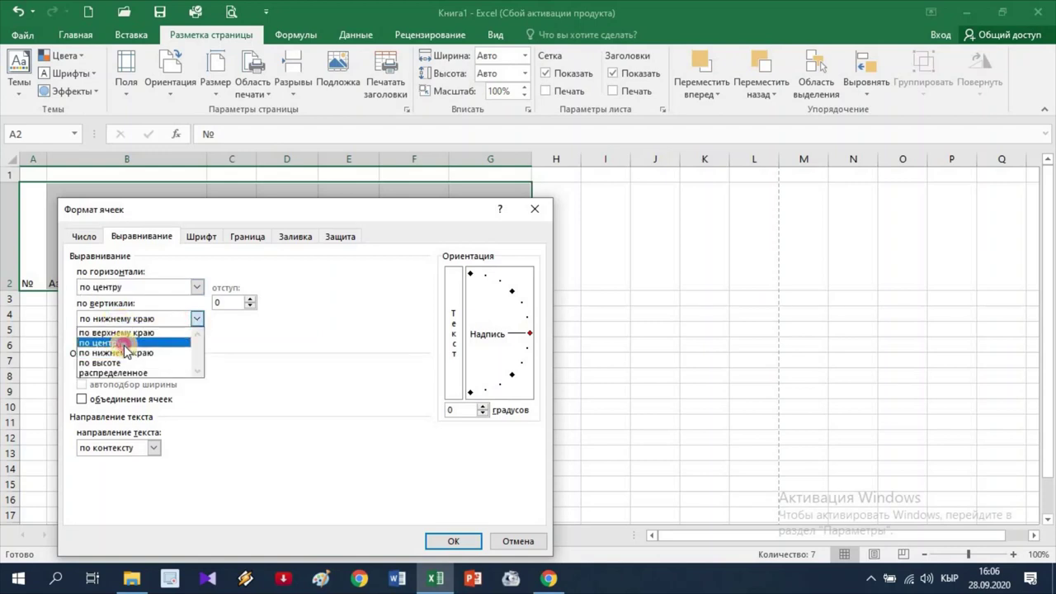
click(124, 342)
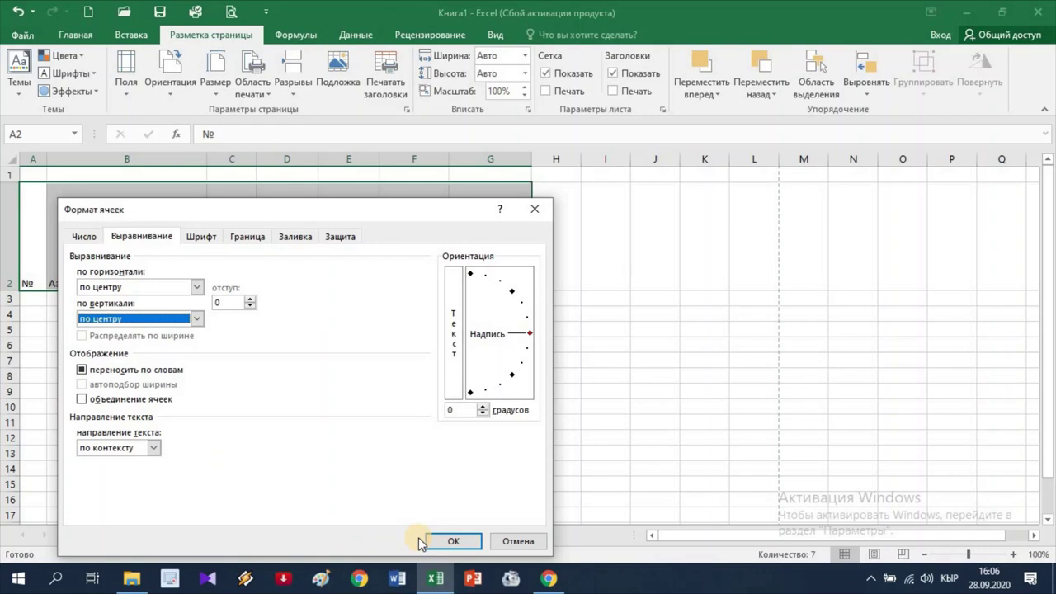
click(453, 541)
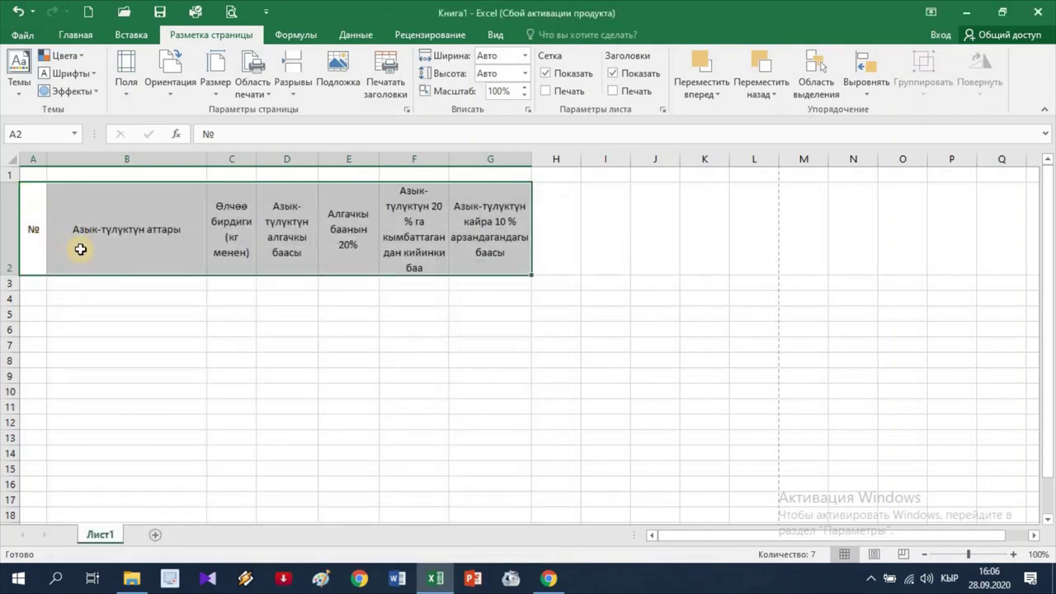
Reselect the A2:G2 header row and make its text bold.
click(124, 240)
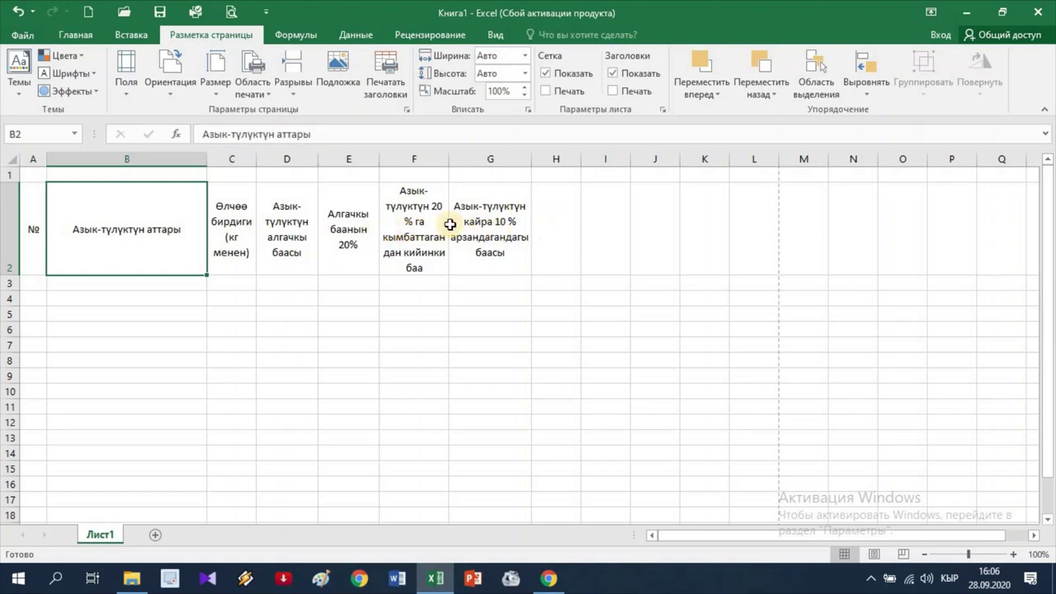
mouse_move(30, 226)
mouse_down()
mouse_move(468, 254)
mouse_move(462, 248)
mouse_up()
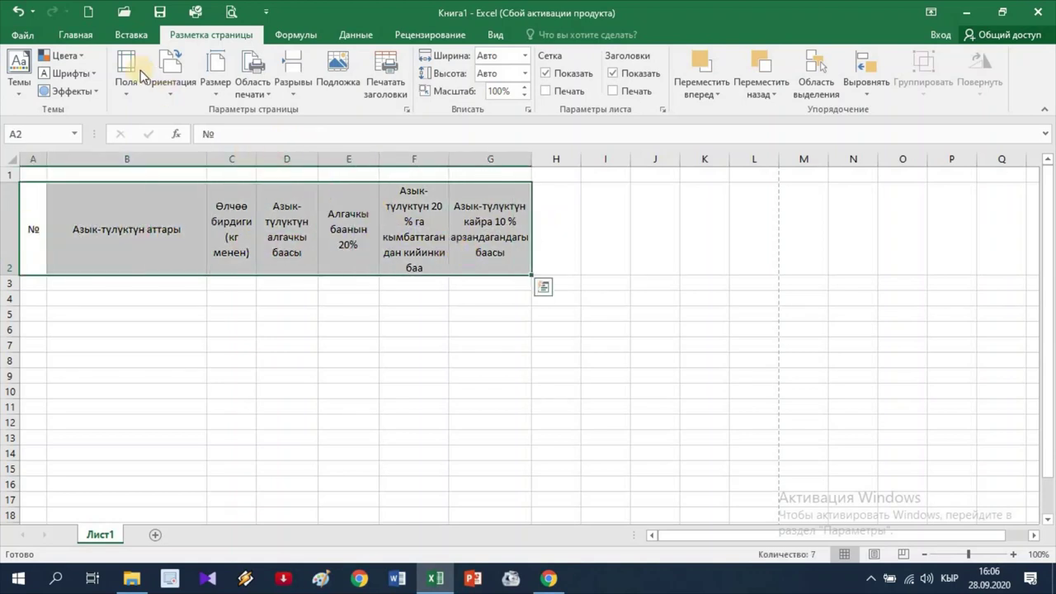
click(76, 36)
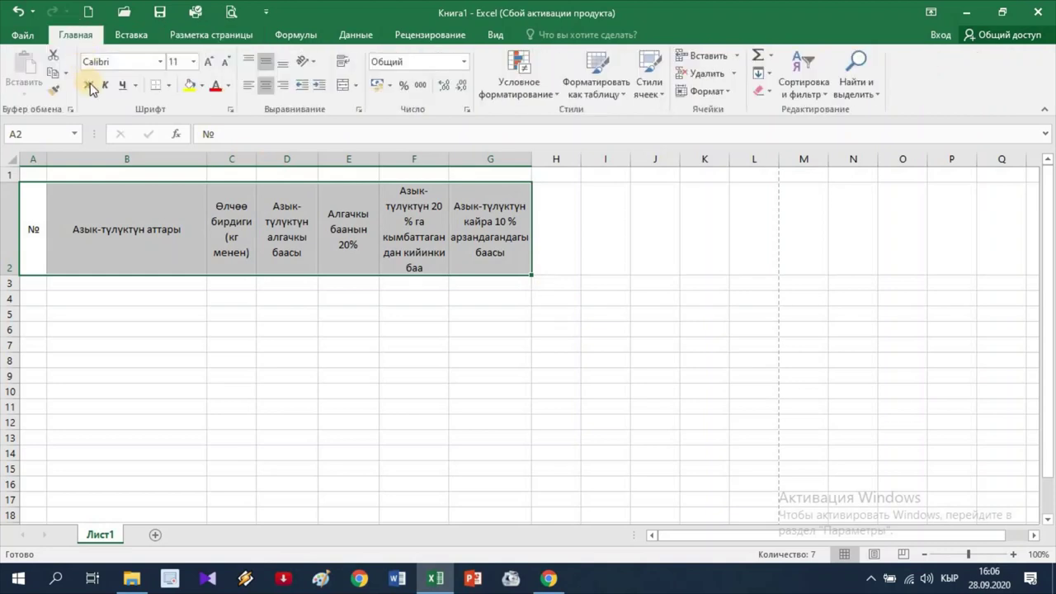
click(88, 85)
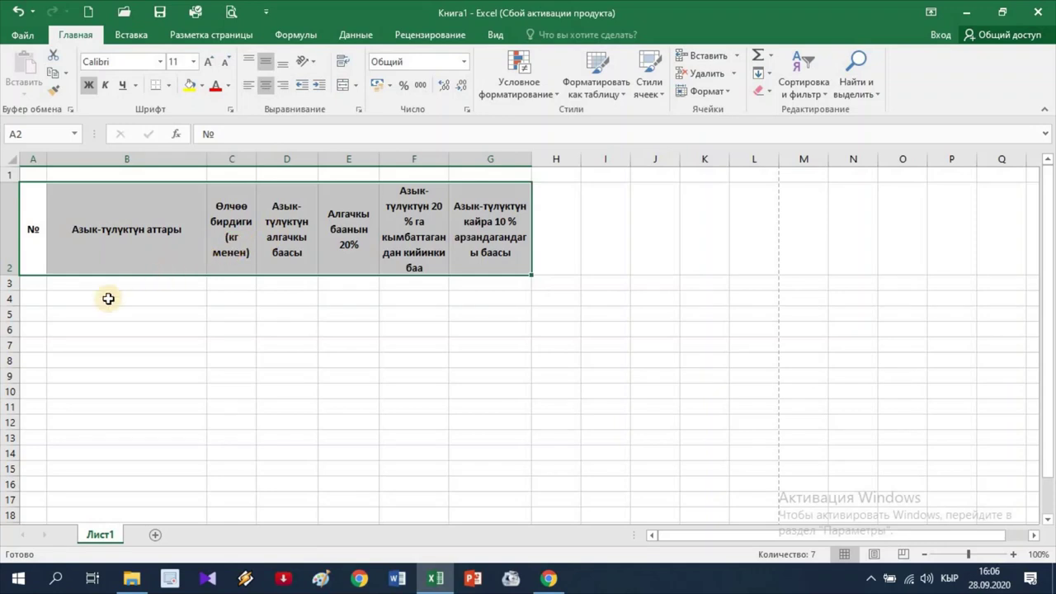
click(41, 283)
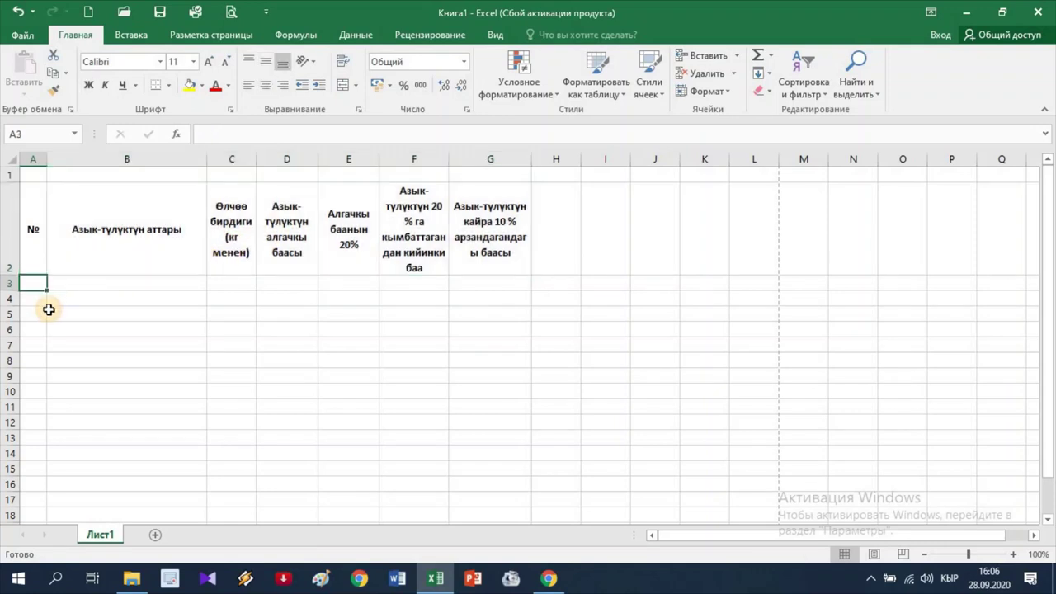
Enter 1, Картошка, quantity 1 and starting price 19 across A3–D3.
text(1)
key(Tab)
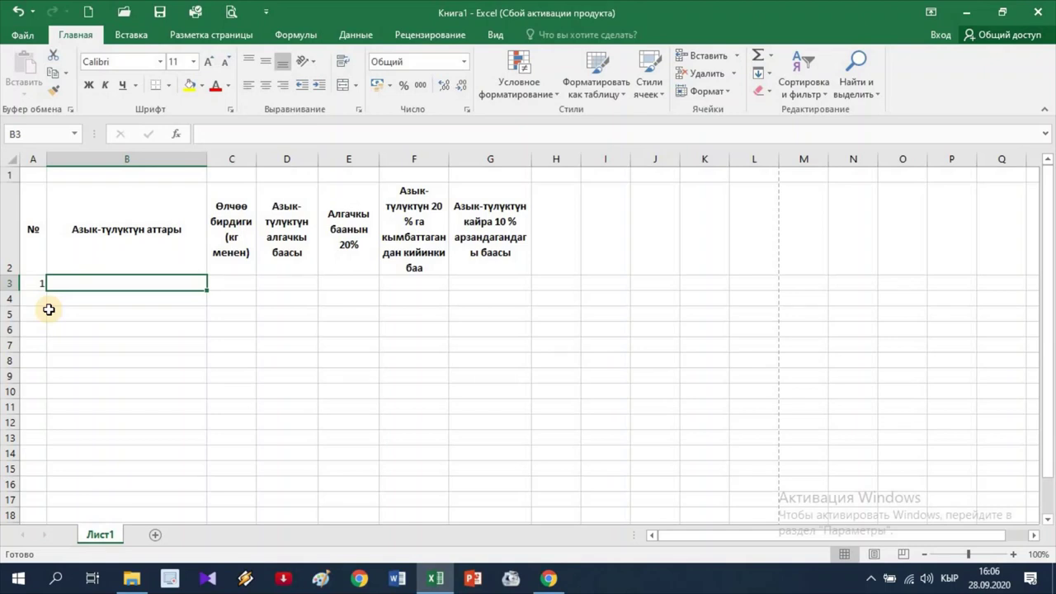
text(Картошка)
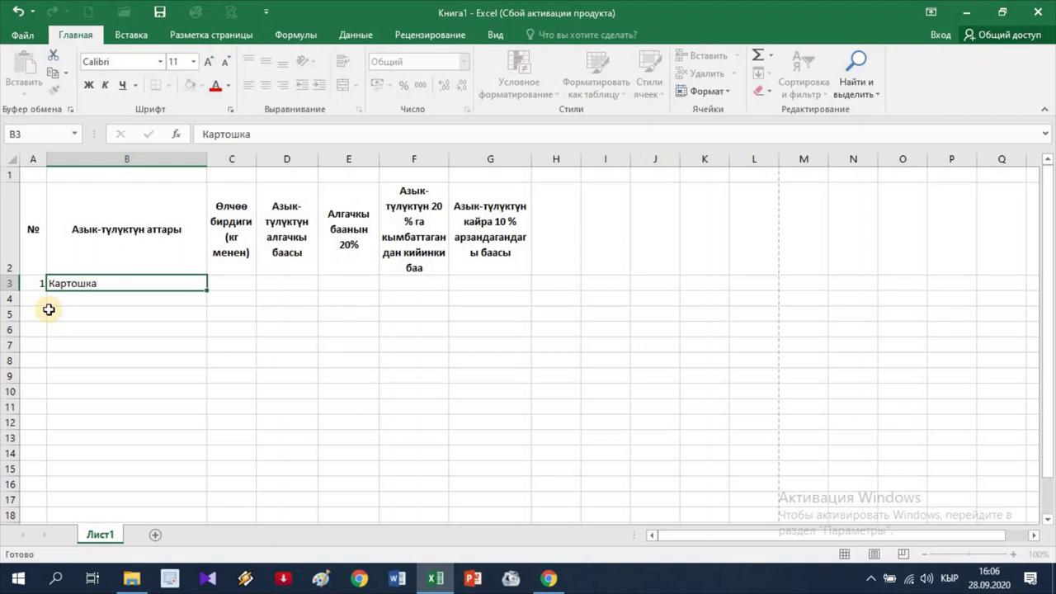
key(Tab)
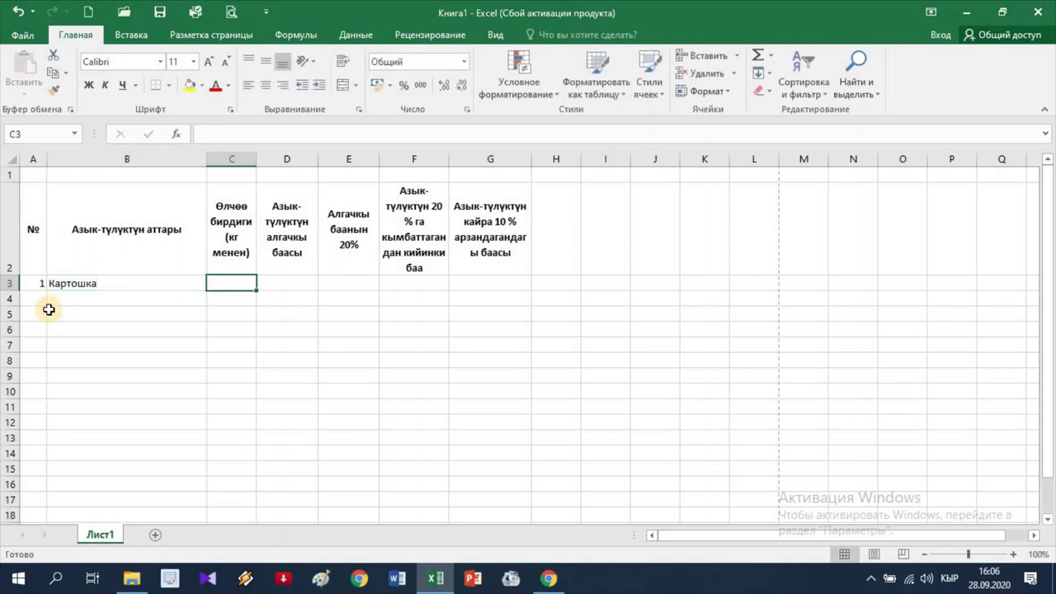
text(1)
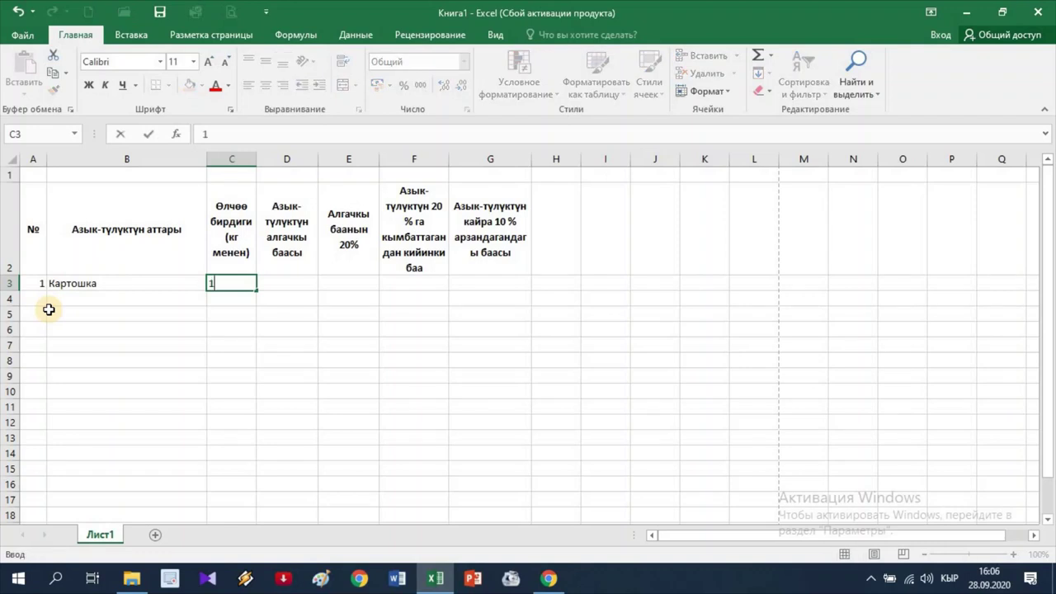
key(Tab)
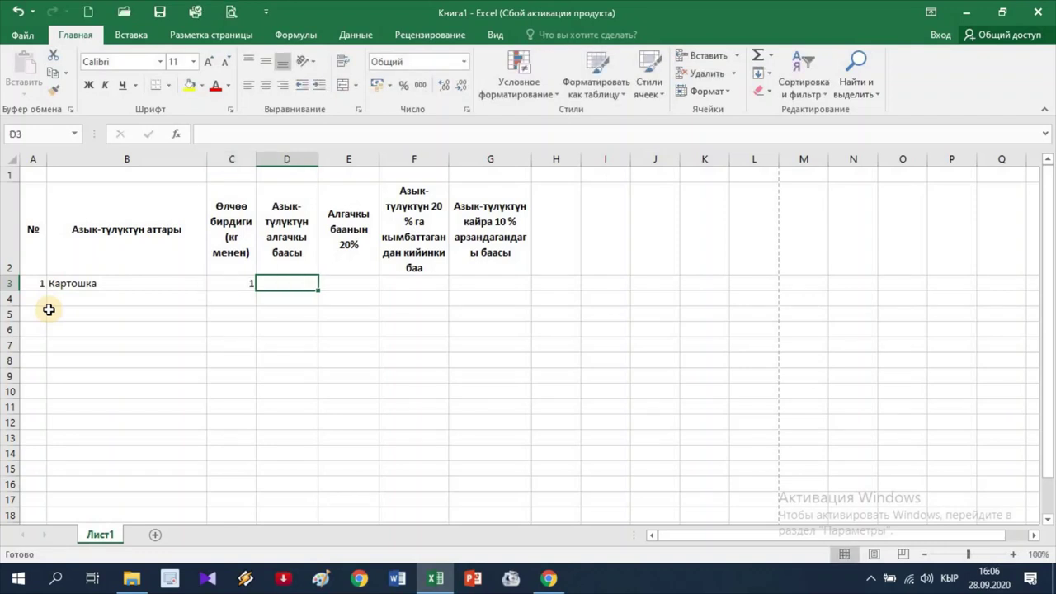
text(19)
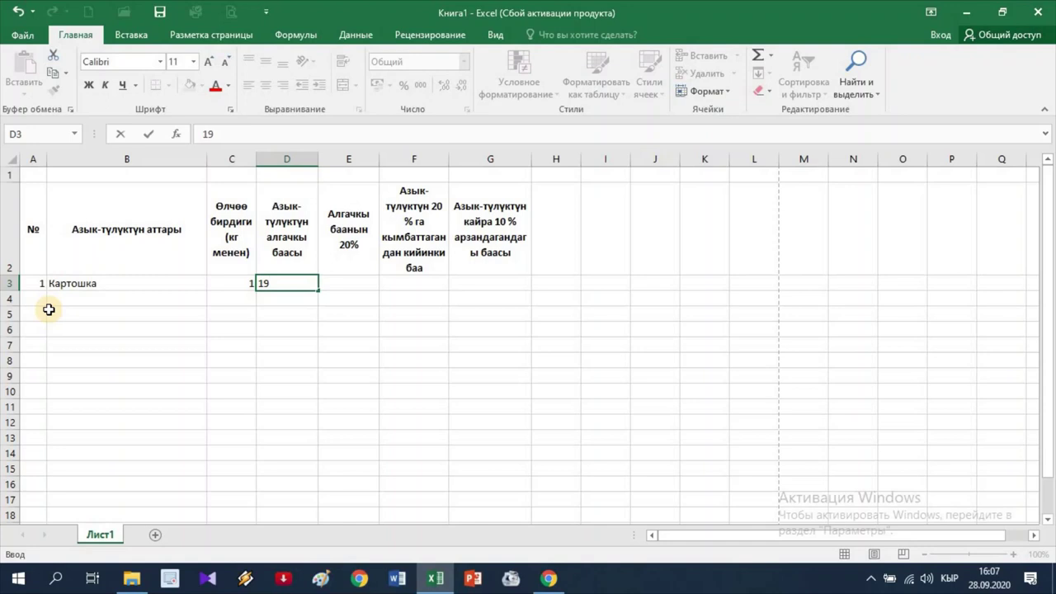
key(Tab)
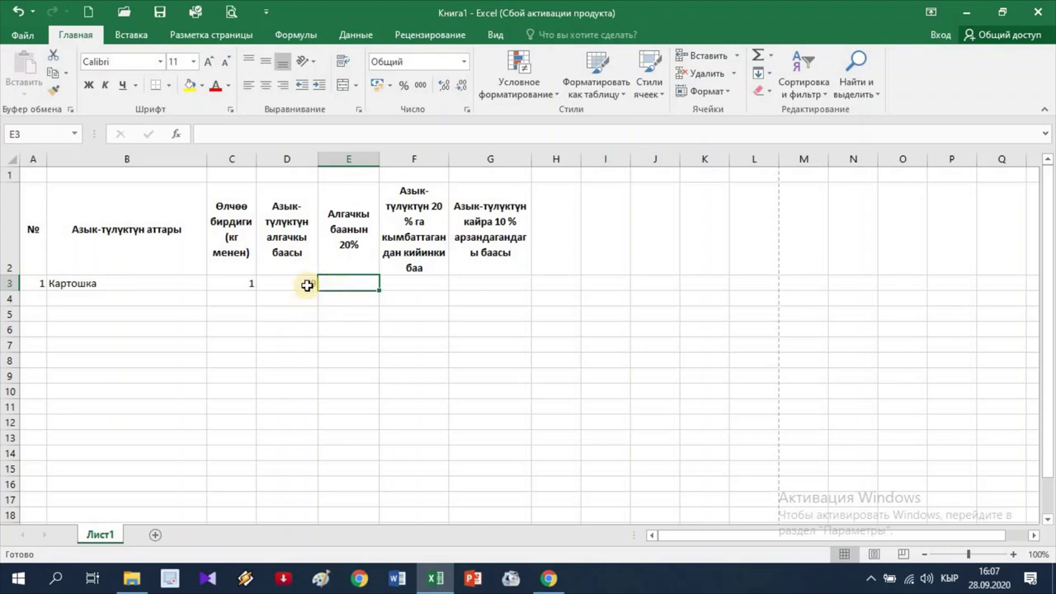
click(309, 284)
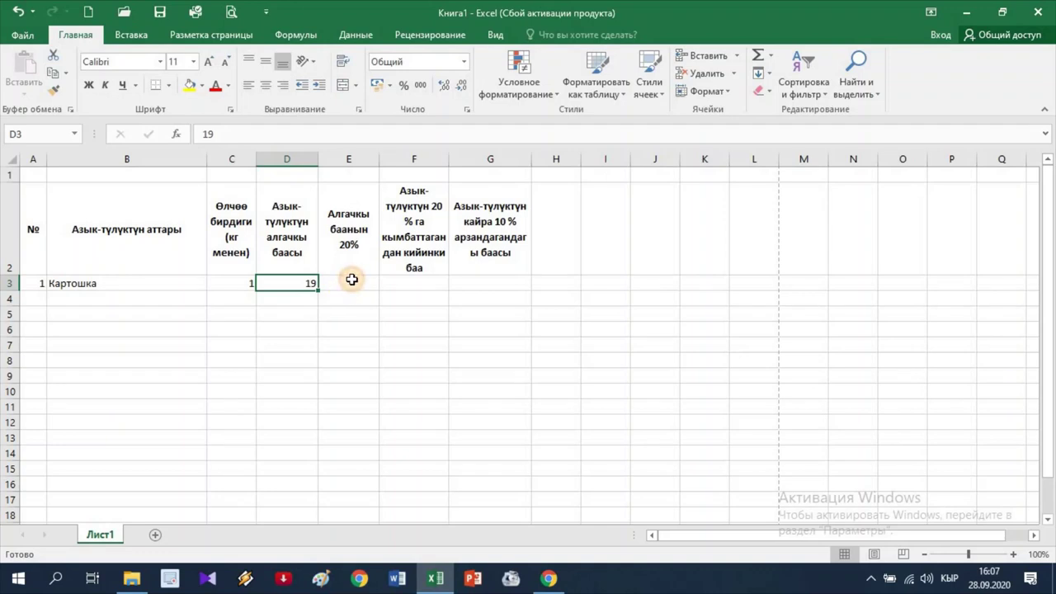
click(351, 279)
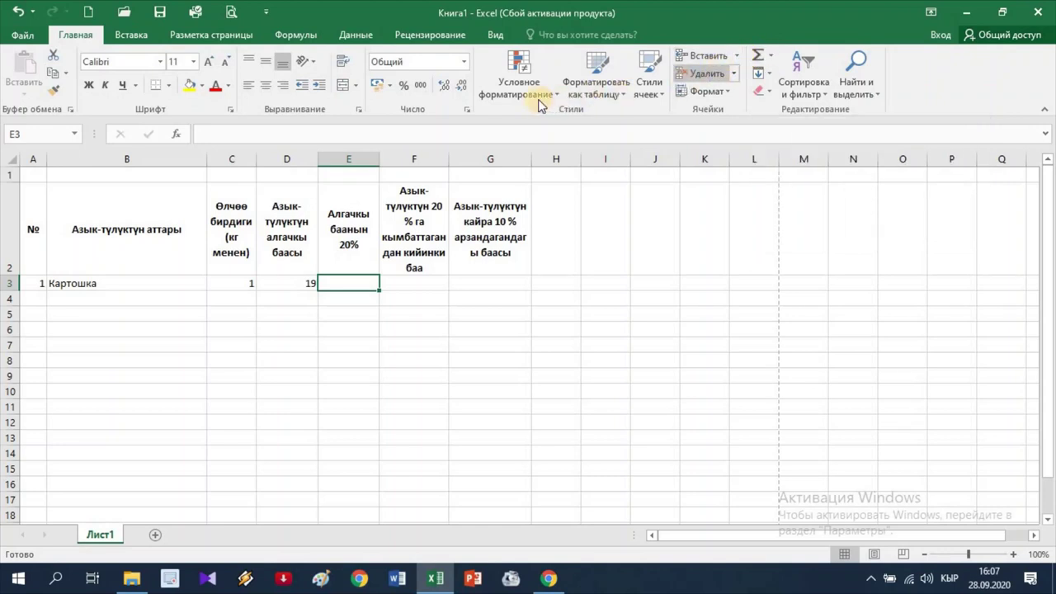
Put =СУММ(D3*20%) in E3 so it shows 3,8.
click(757, 55)
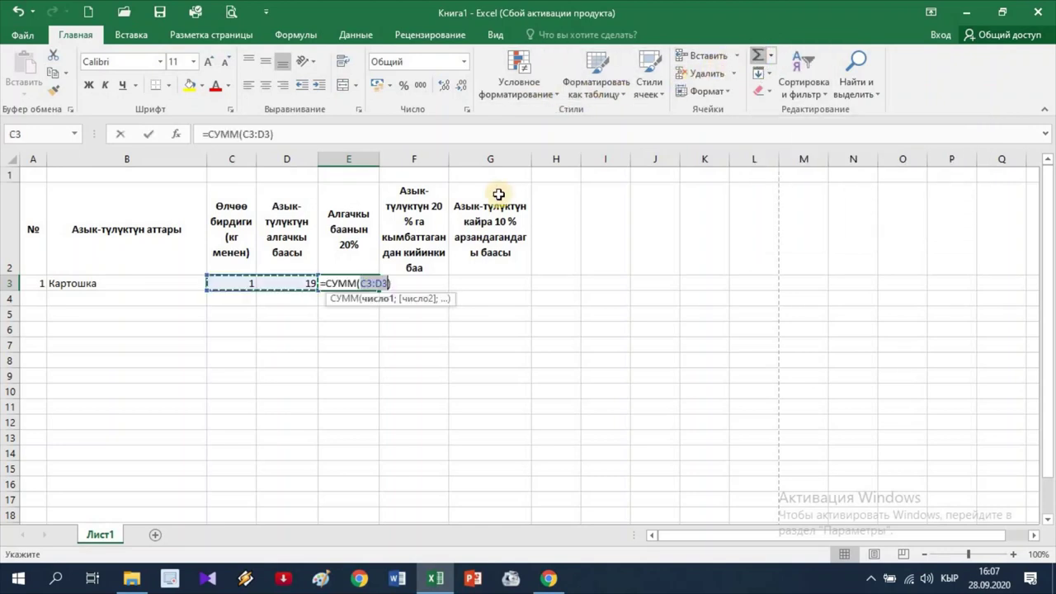
click(334, 283)
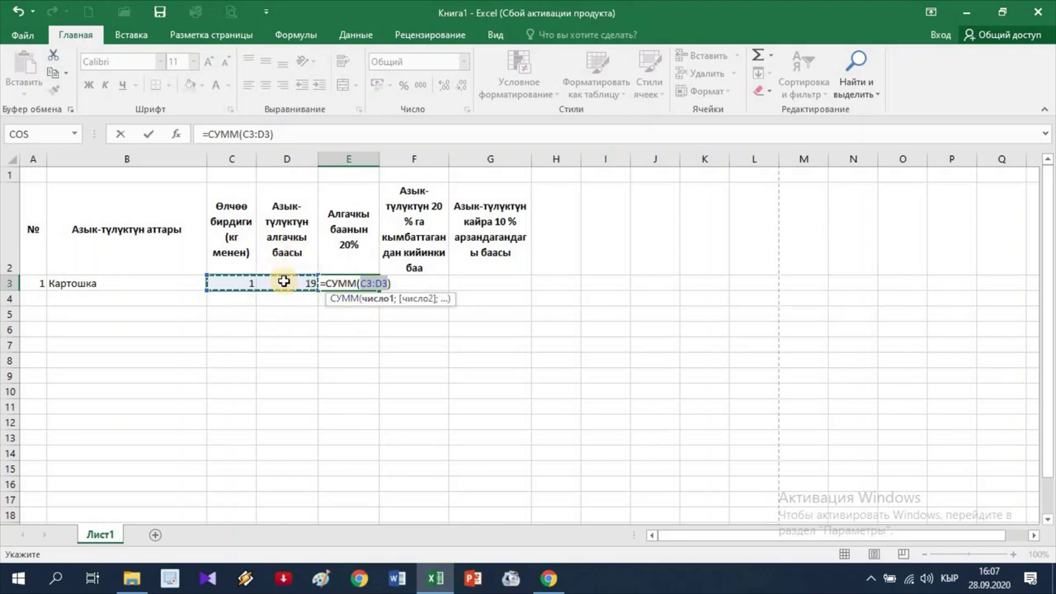
click(285, 285)
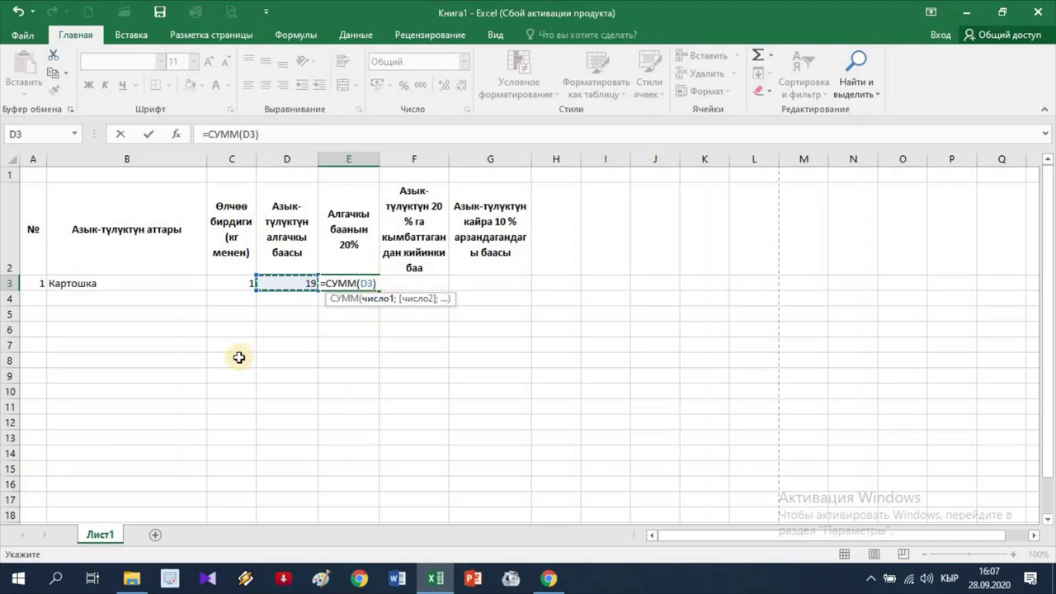
text(*)
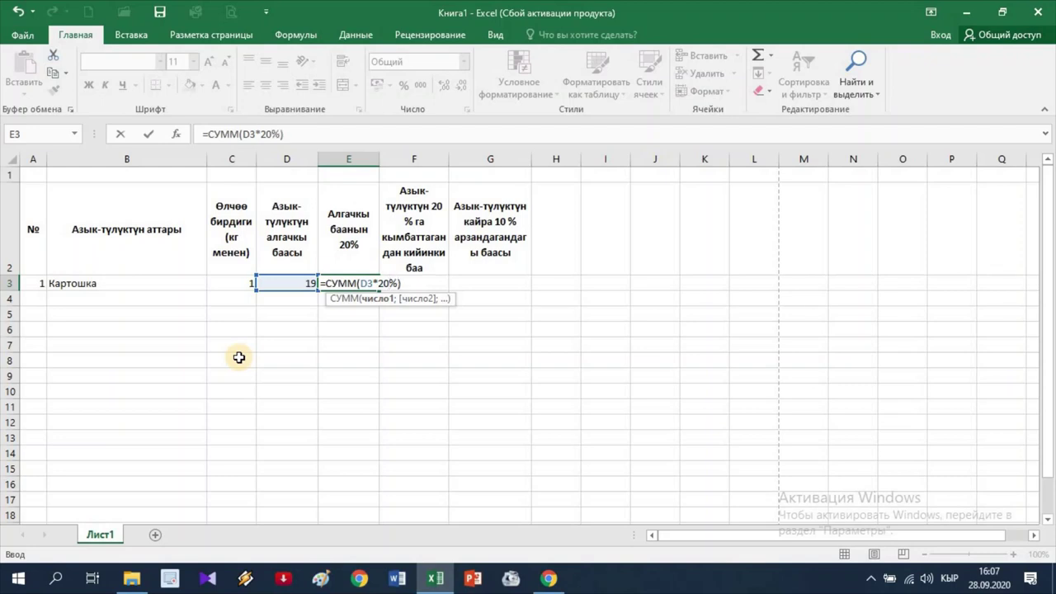
key(Return)
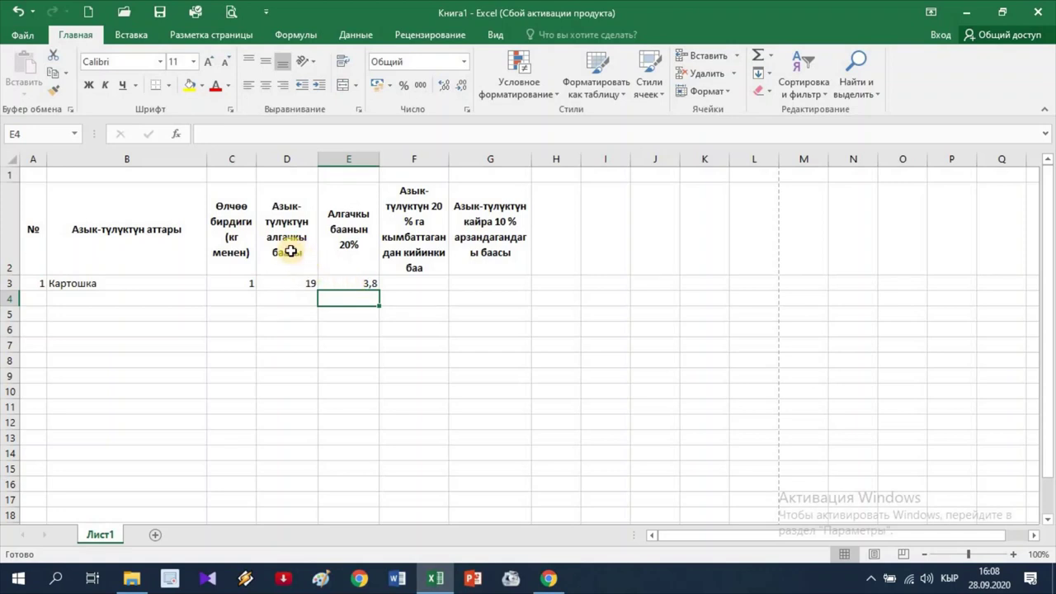
click(291, 251)
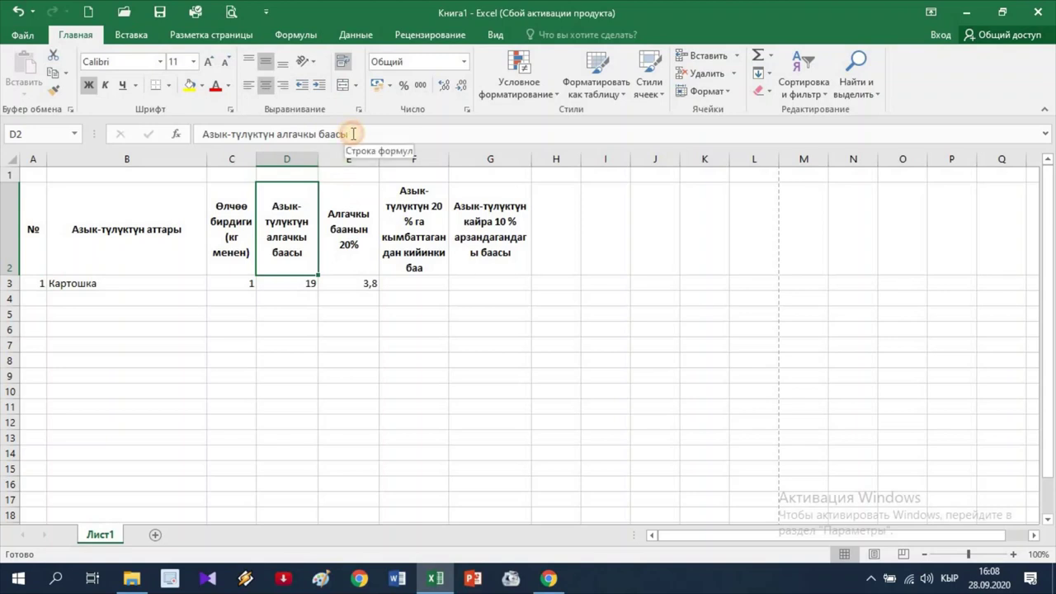
Append "(сом)" to the D2 starting-price header.
click(353, 134)
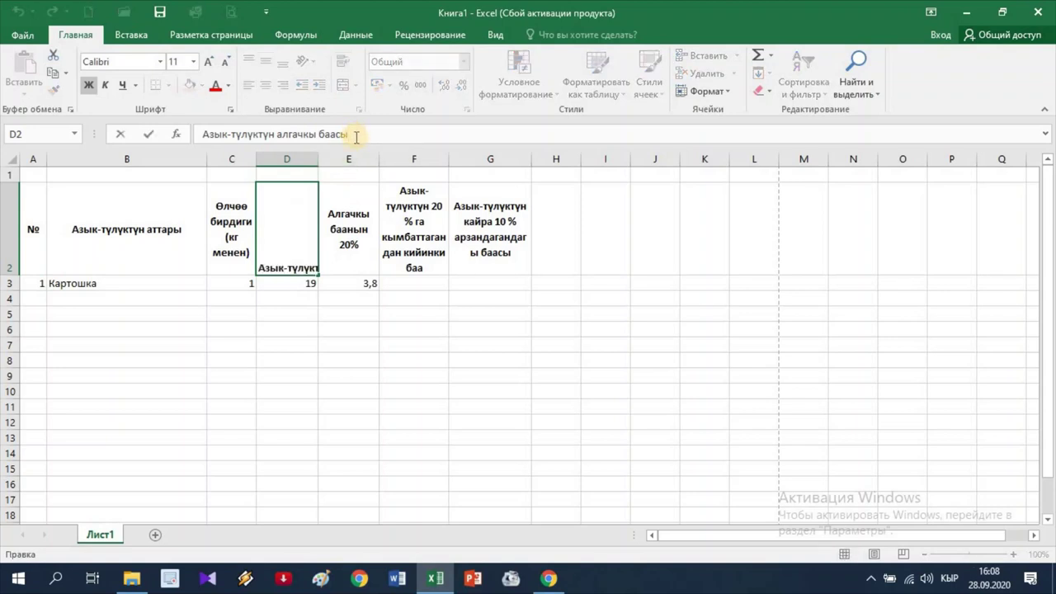
text( (с)
text(ом)
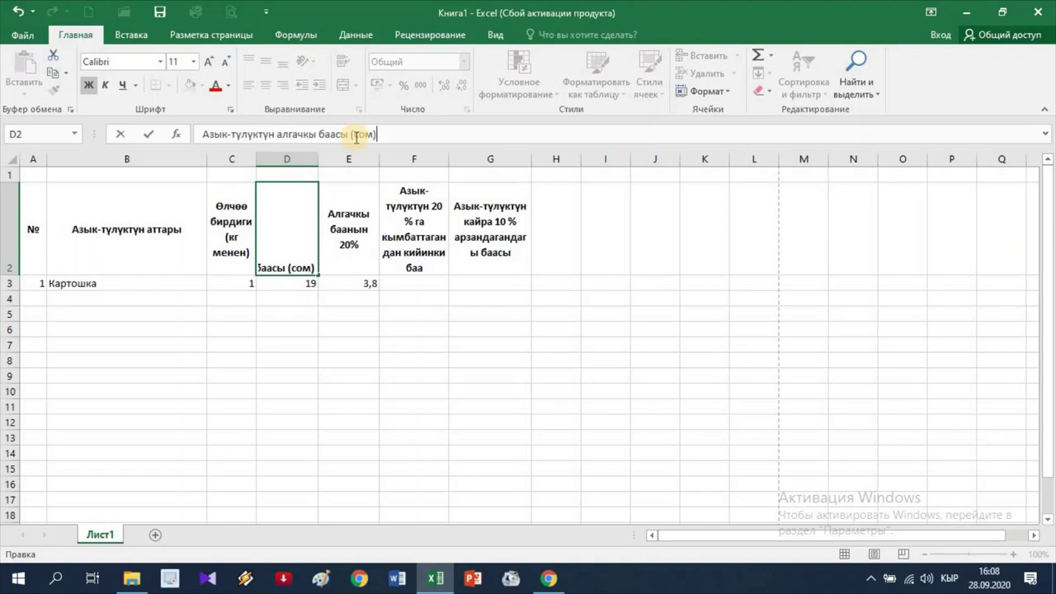
key(Return)
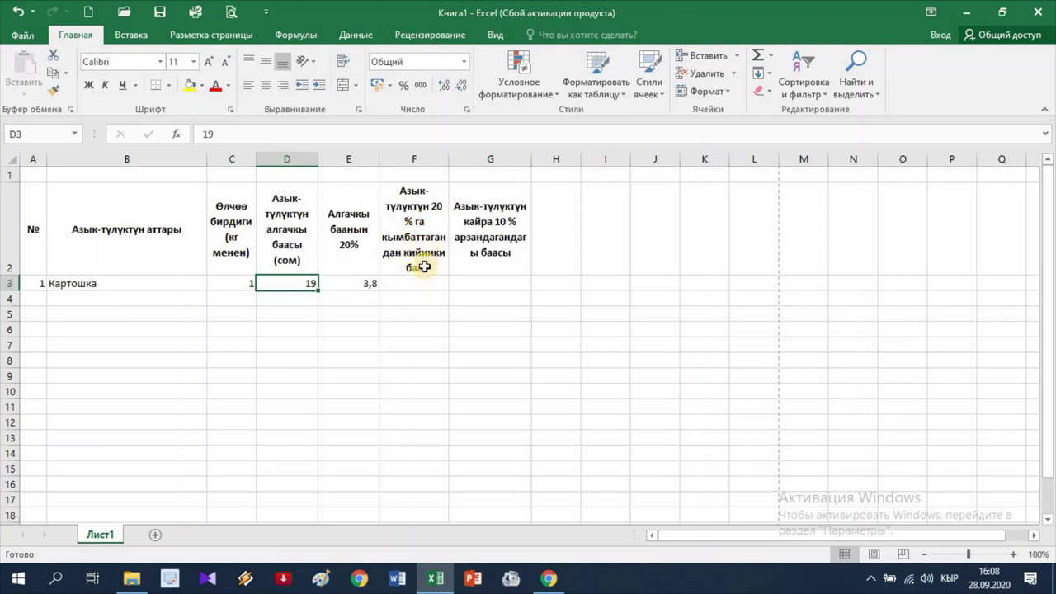
Fix the F2 header so it ends with "баасы (сом)".
click(436, 256)
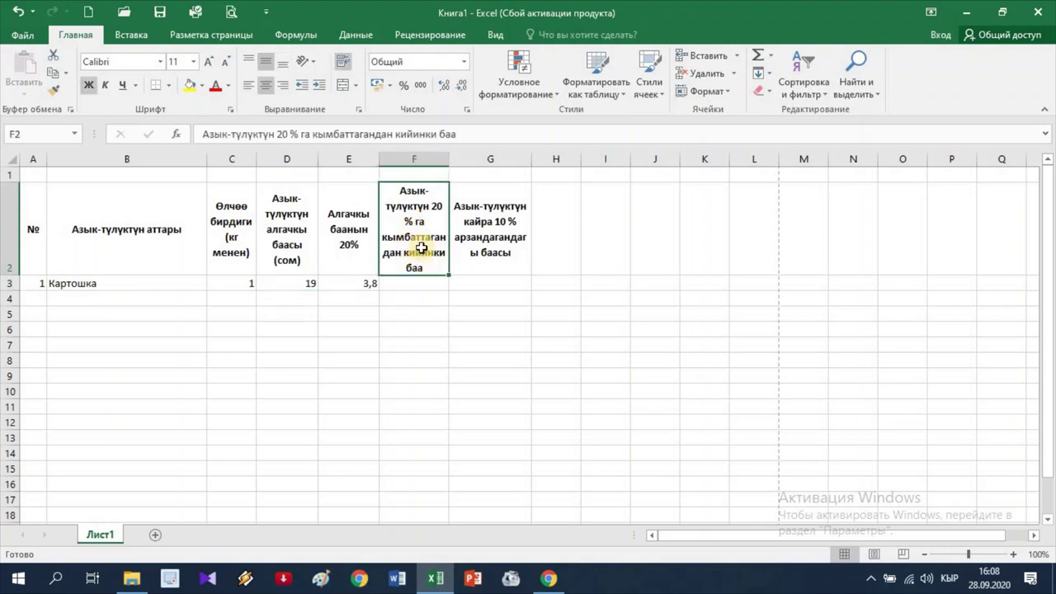
click(463, 134)
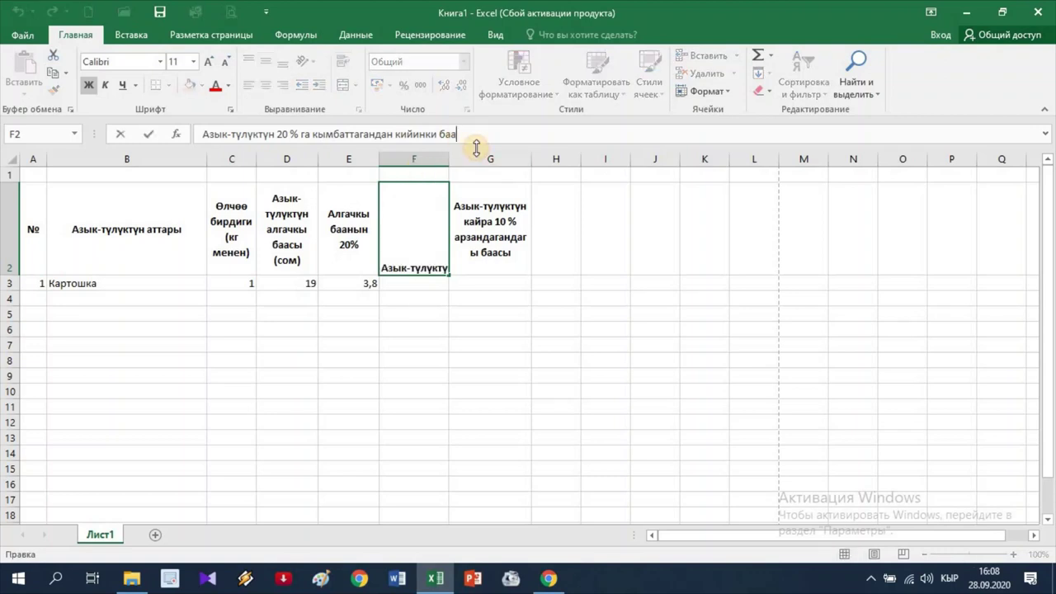
text(сы)
key(Return)
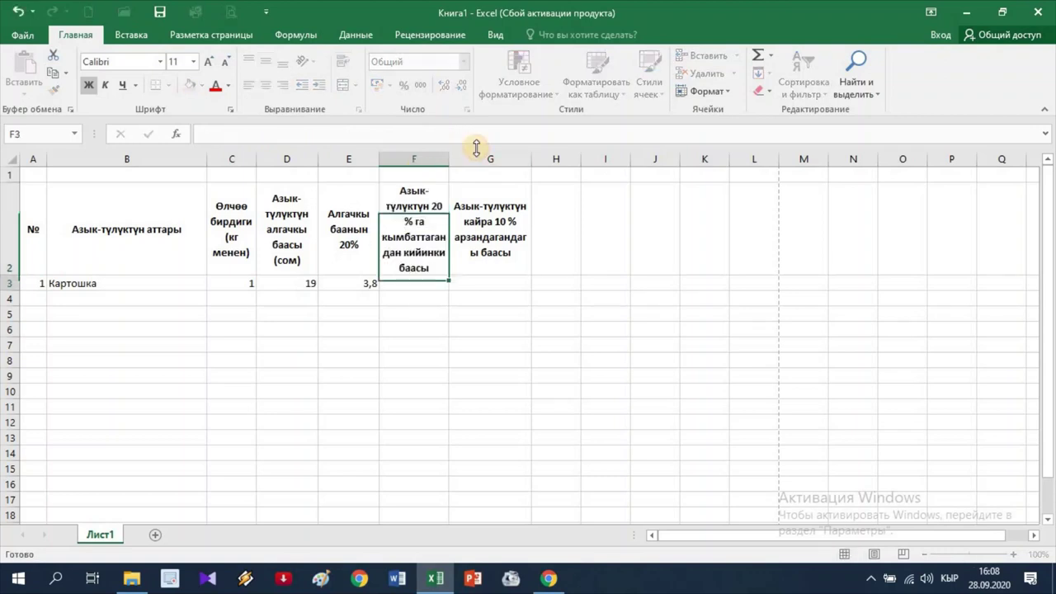
key(Up)
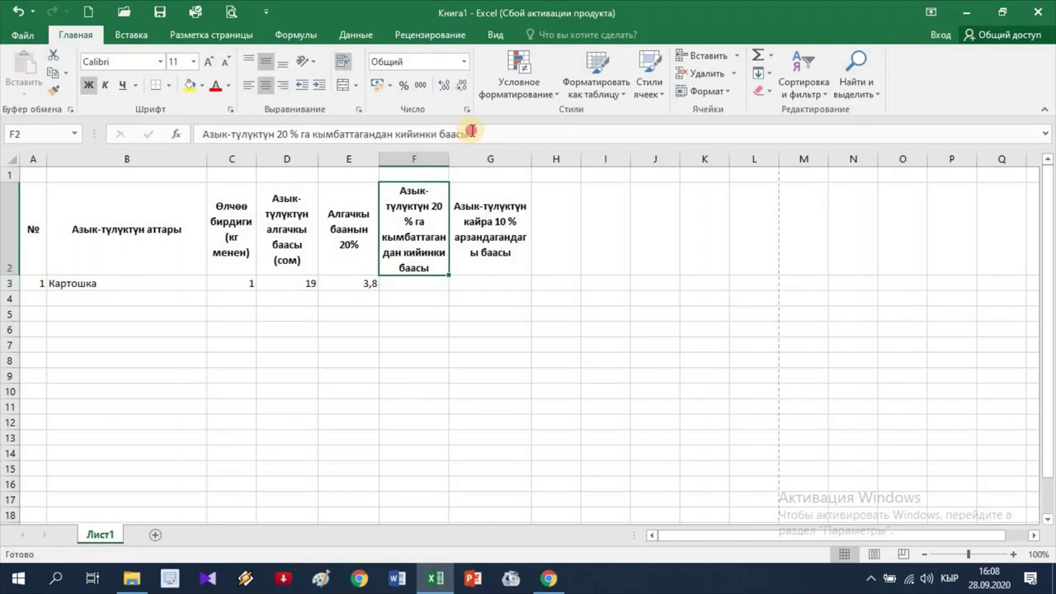
click(471, 135)
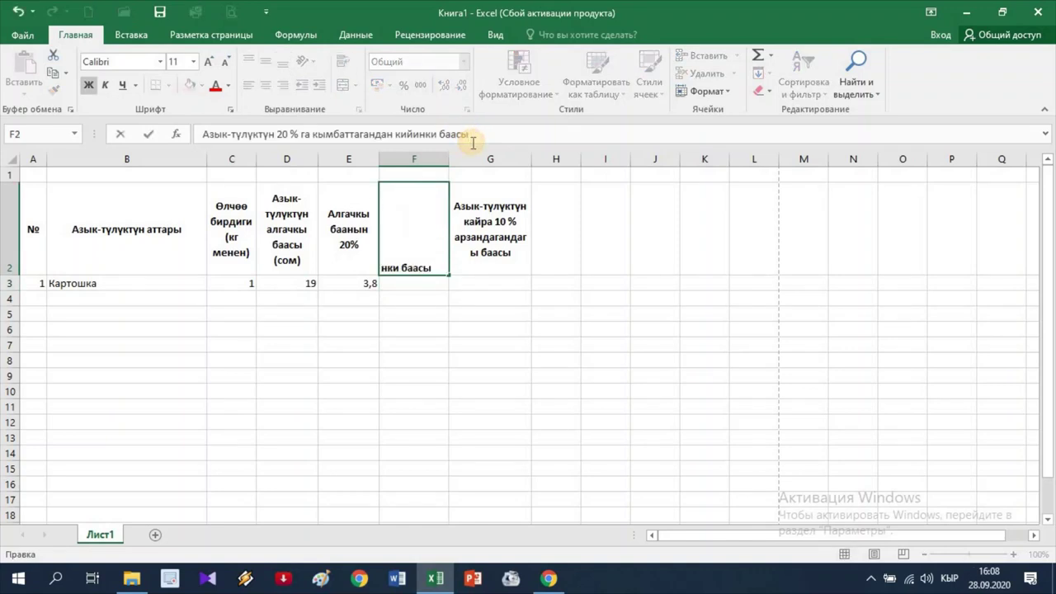
text((сом)
key(Return)
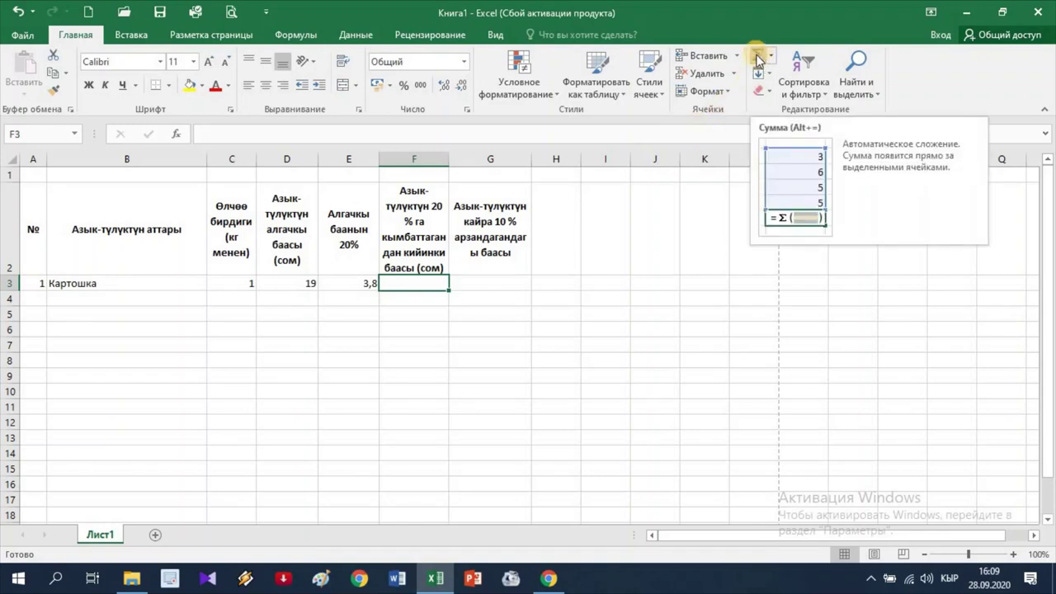
click(138, 35)
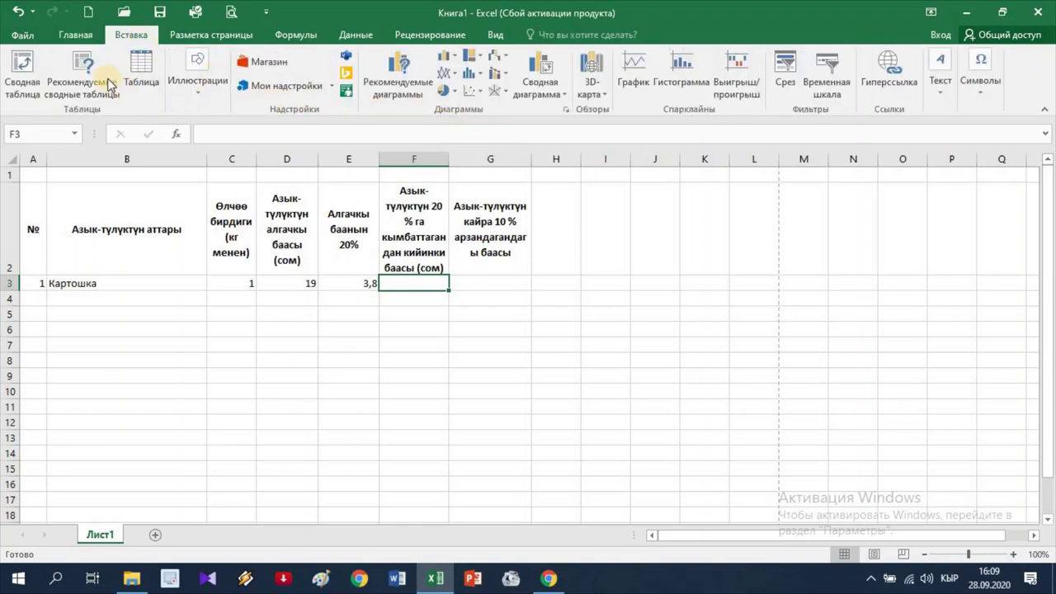
click(79, 37)
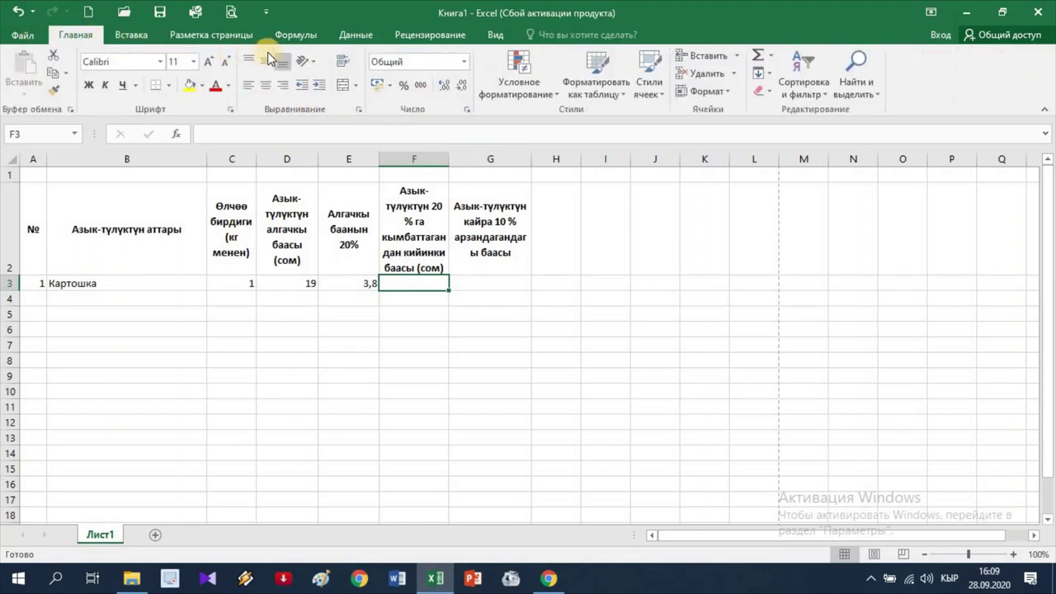
click(297, 36)
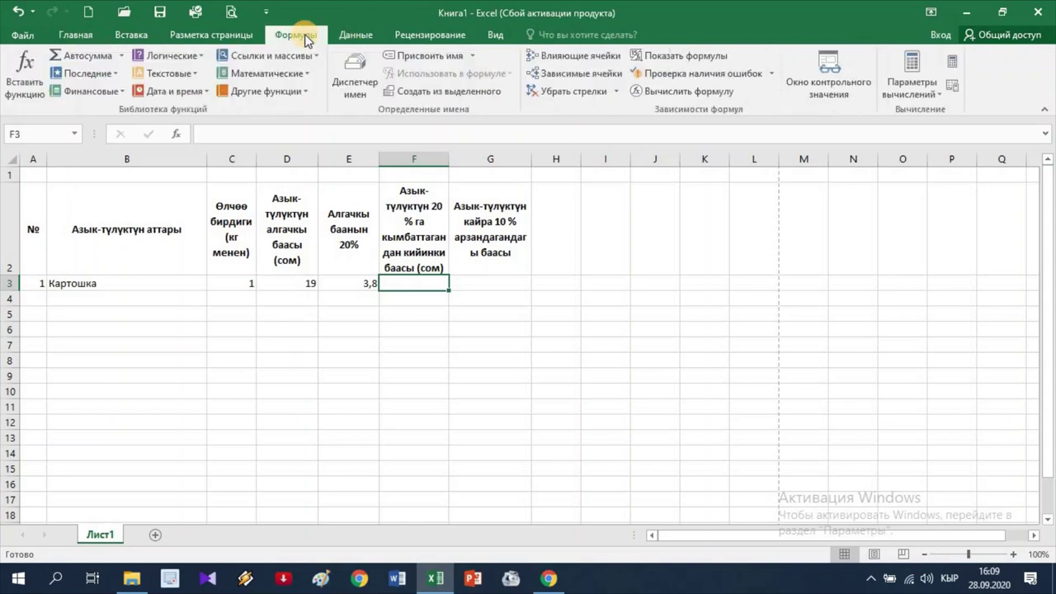
click(82, 36)
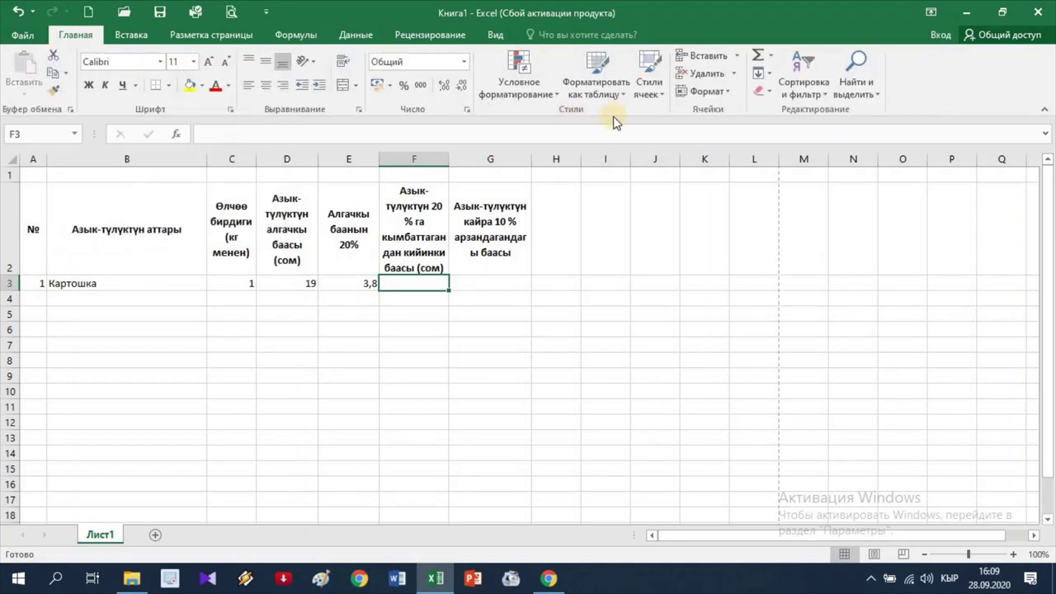
Put =СУММ(D3+E3) in F3 to show the raised price 22,8.
click(757, 59)
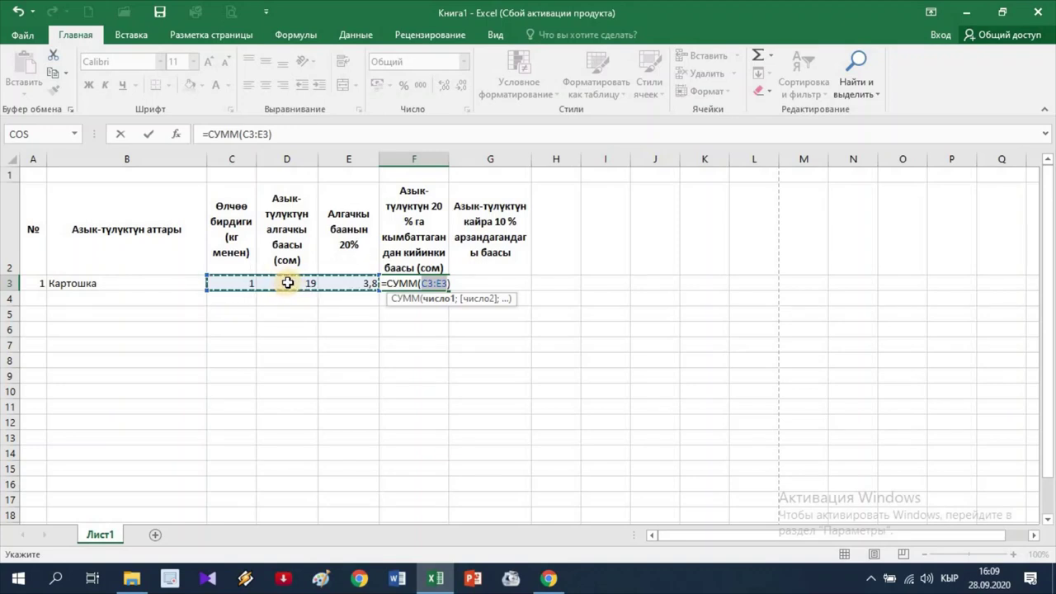
click(284, 286)
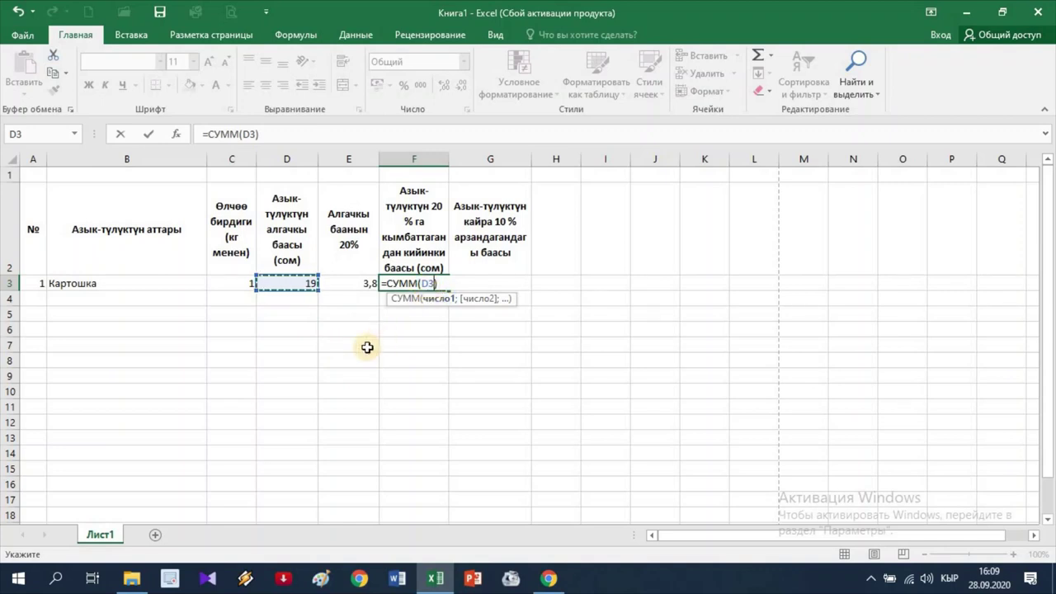
text(+)
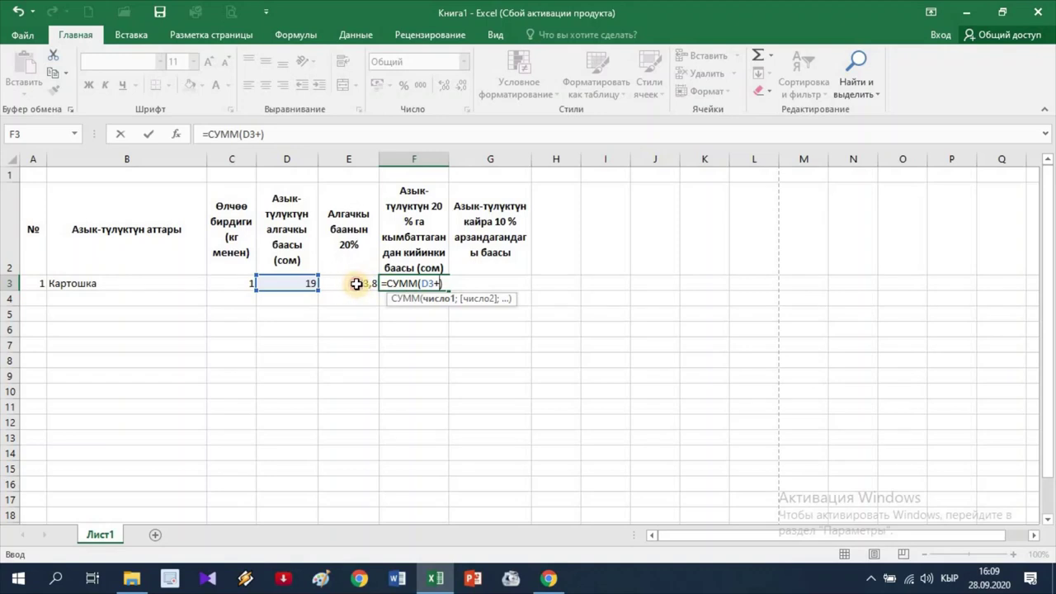
click(357, 283)
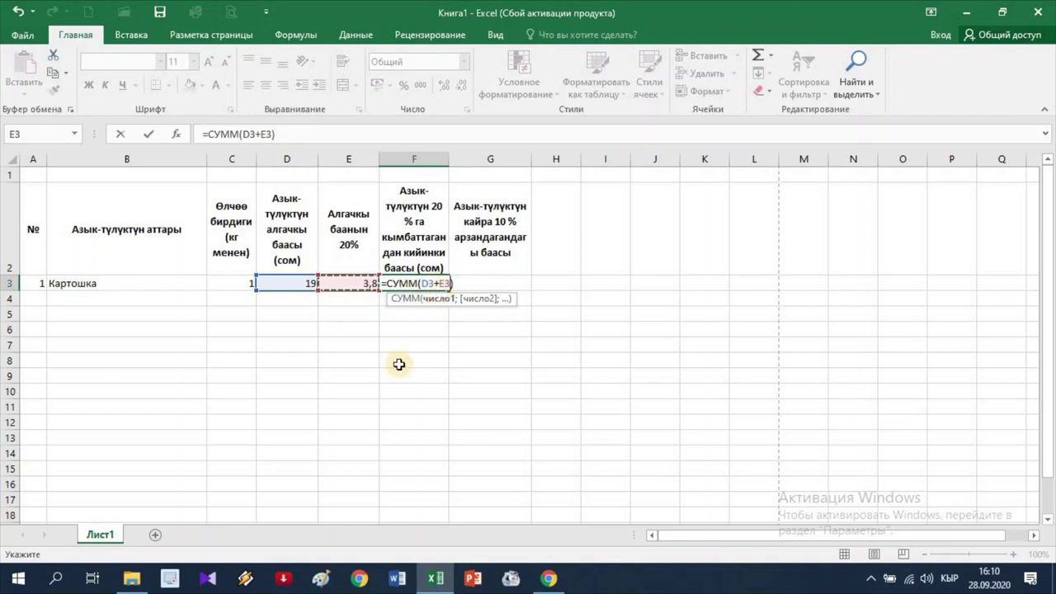
key(Return)
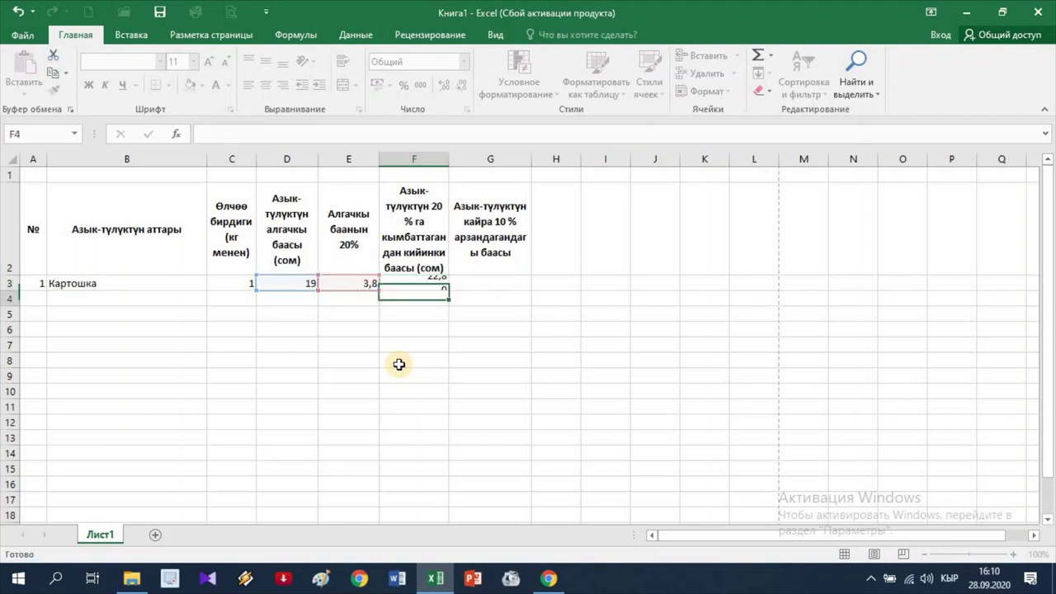
Append "(сом)" to the G2 discounted-price header.
click(423, 286)
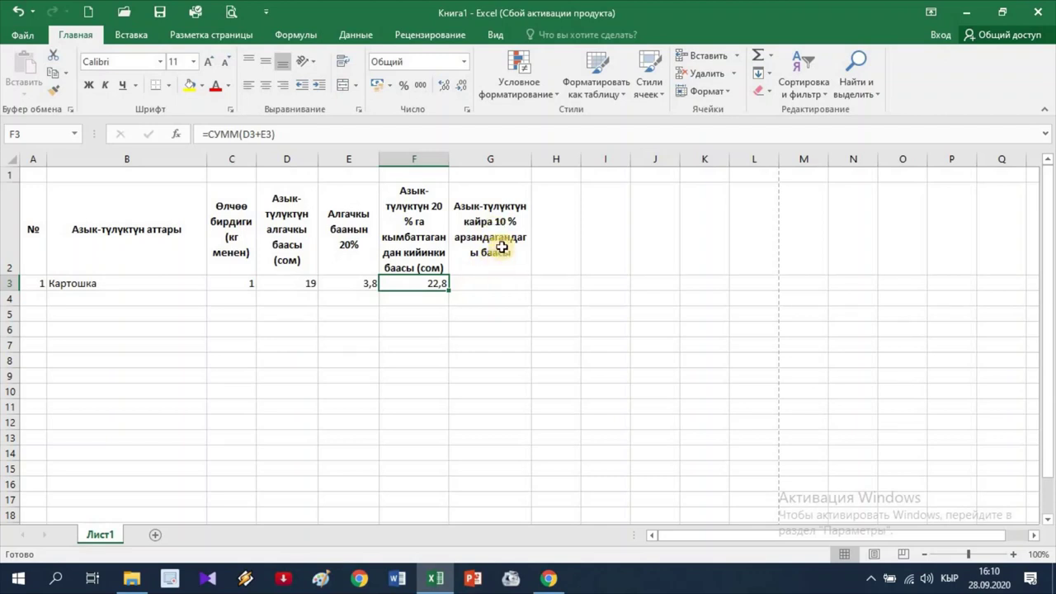
click(474, 207)
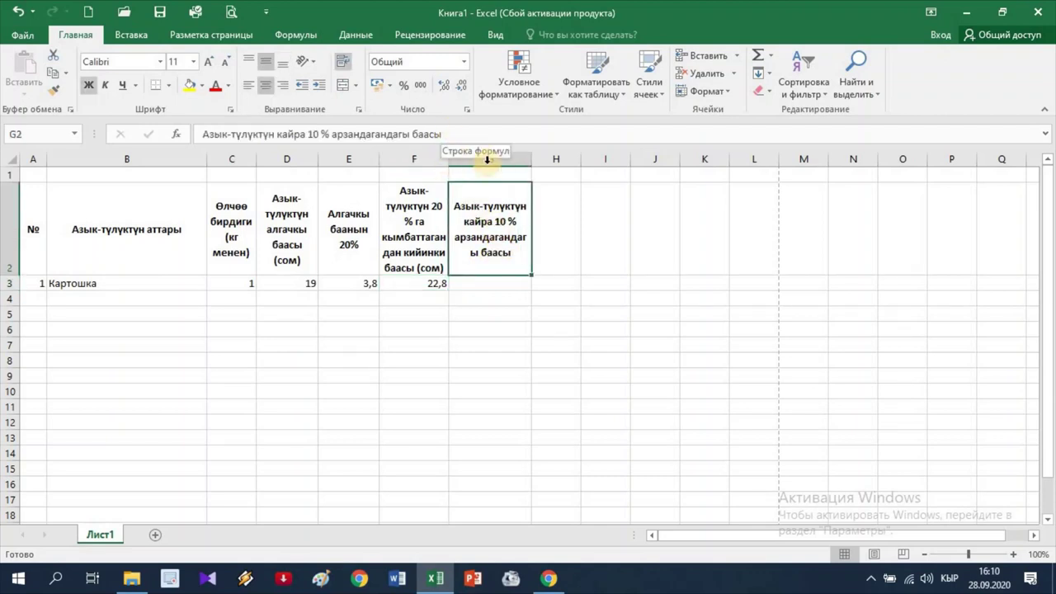
click(450, 133)
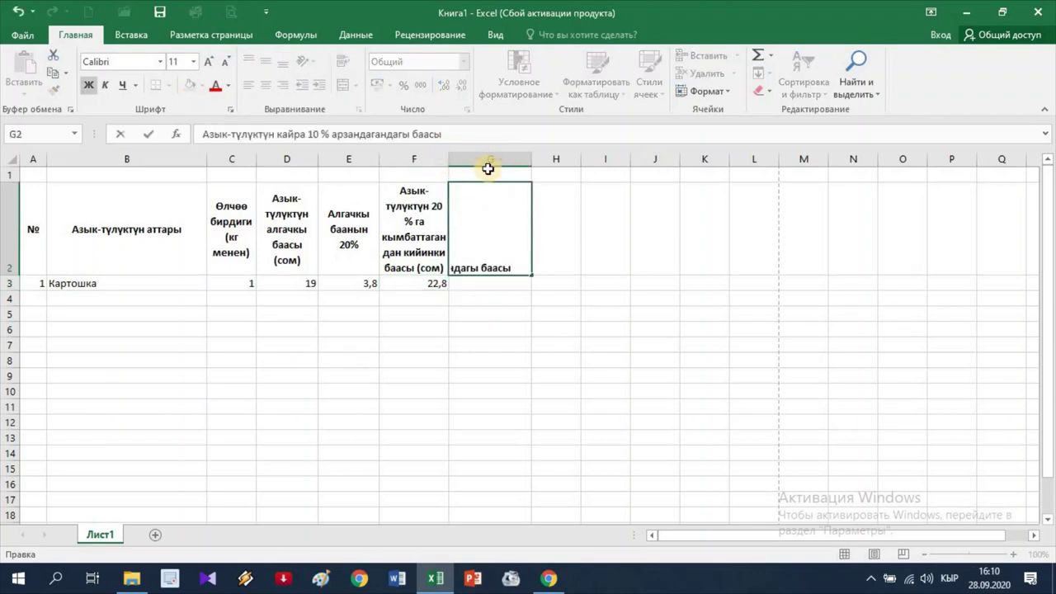
text( (сом)
key(Return)
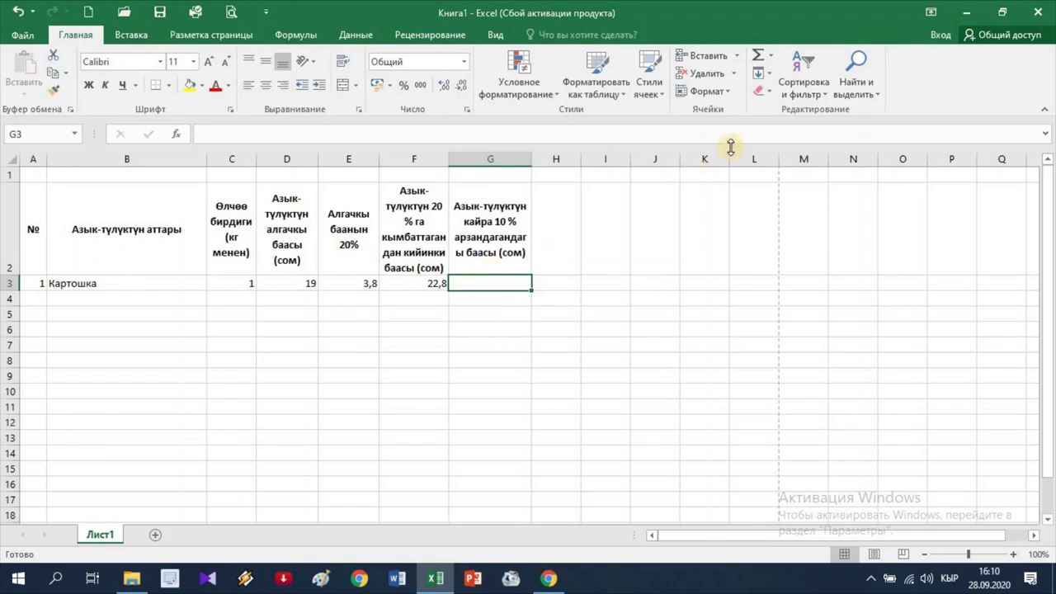
Put =F3-СУММ(F3*10%) in G3, giving the discounted price 20,52.
click(757, 56)
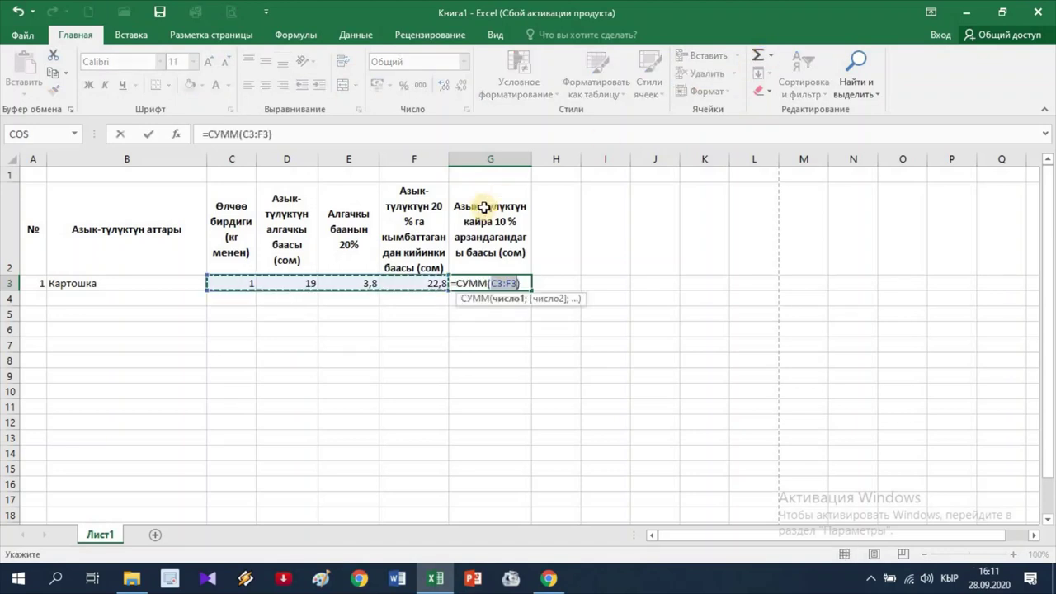
click(420, 289)
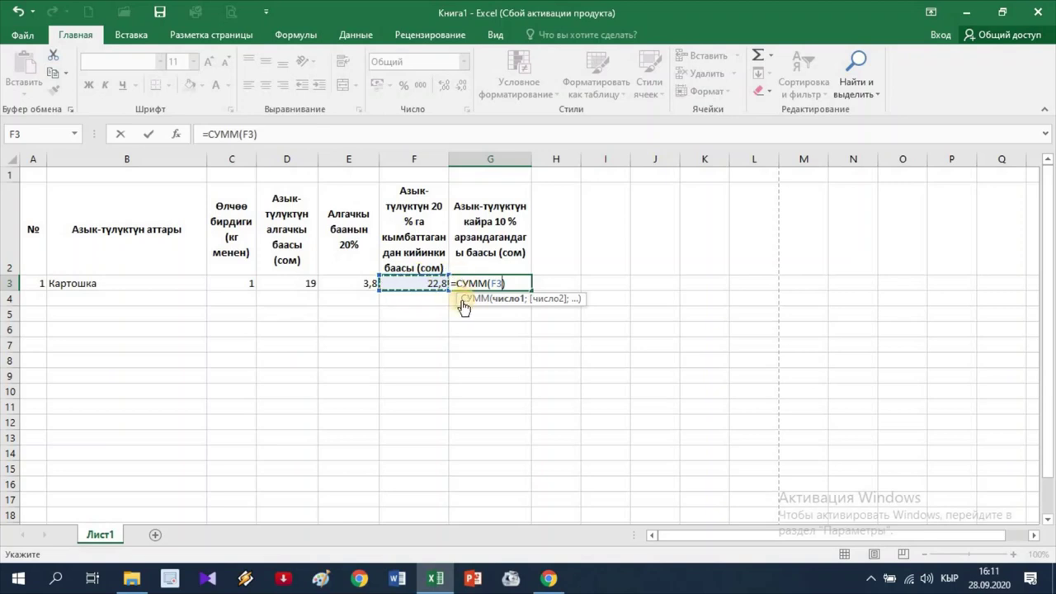
text(*)
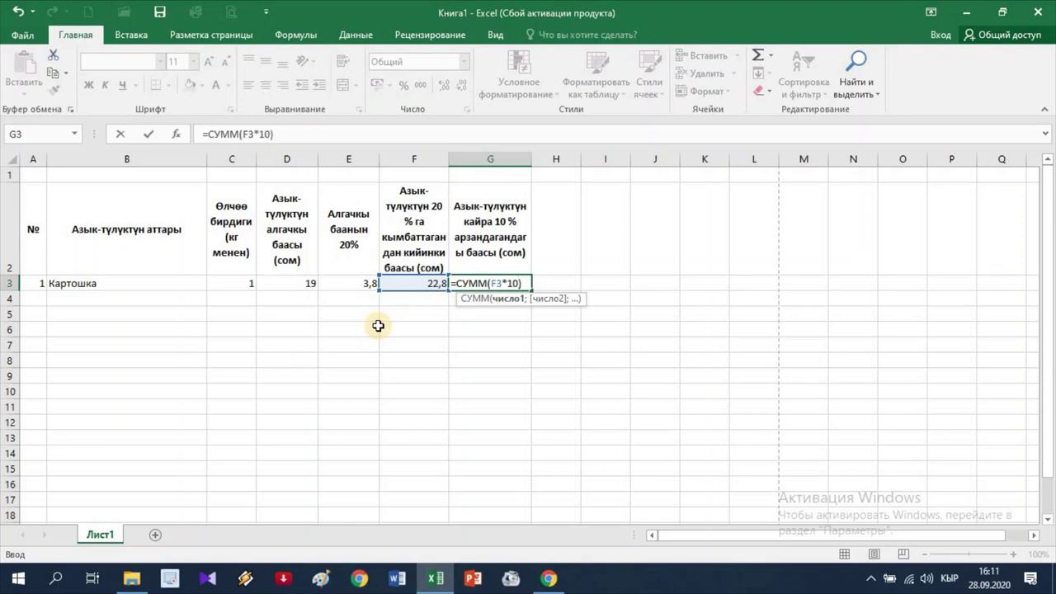
text(%)
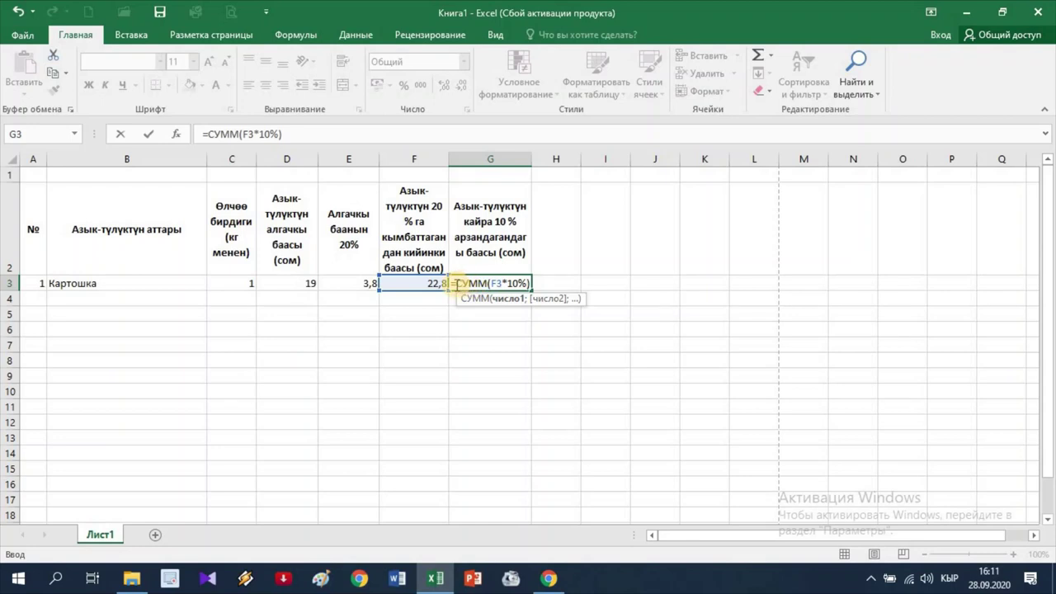
click(456, 283)
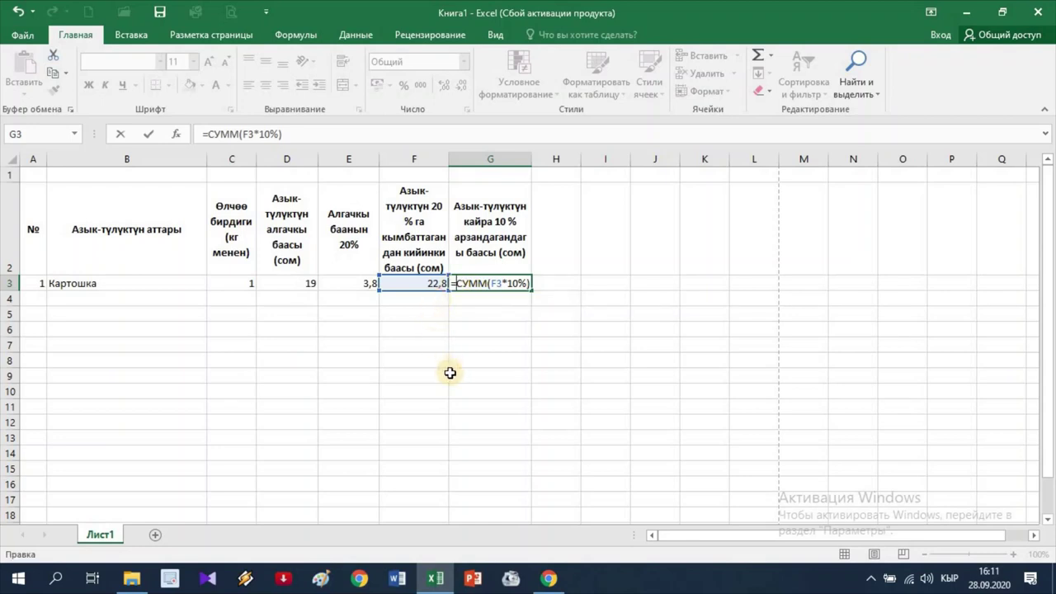
click(419, 283)
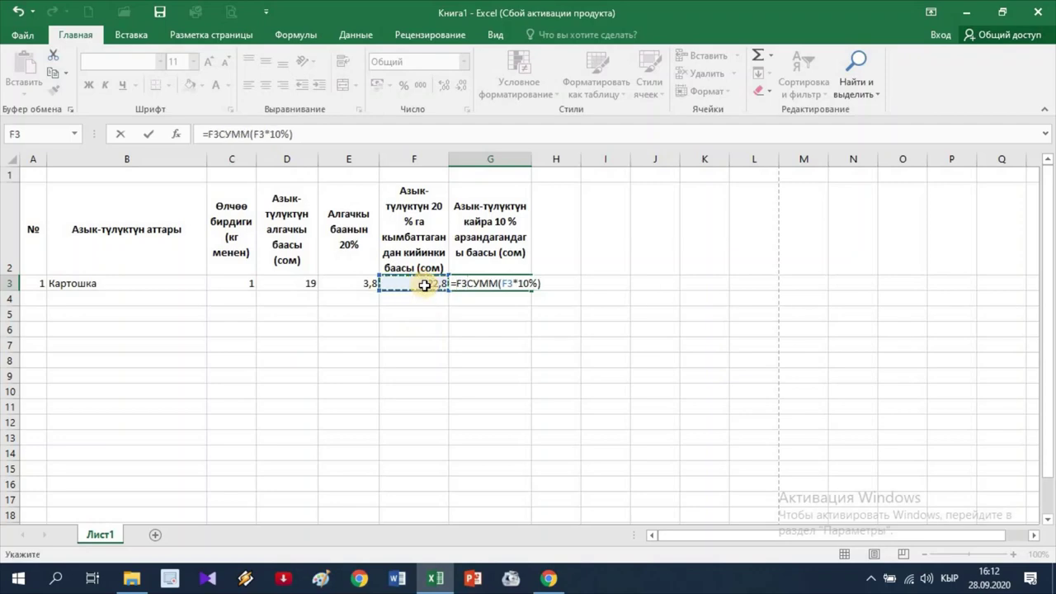
text(-)
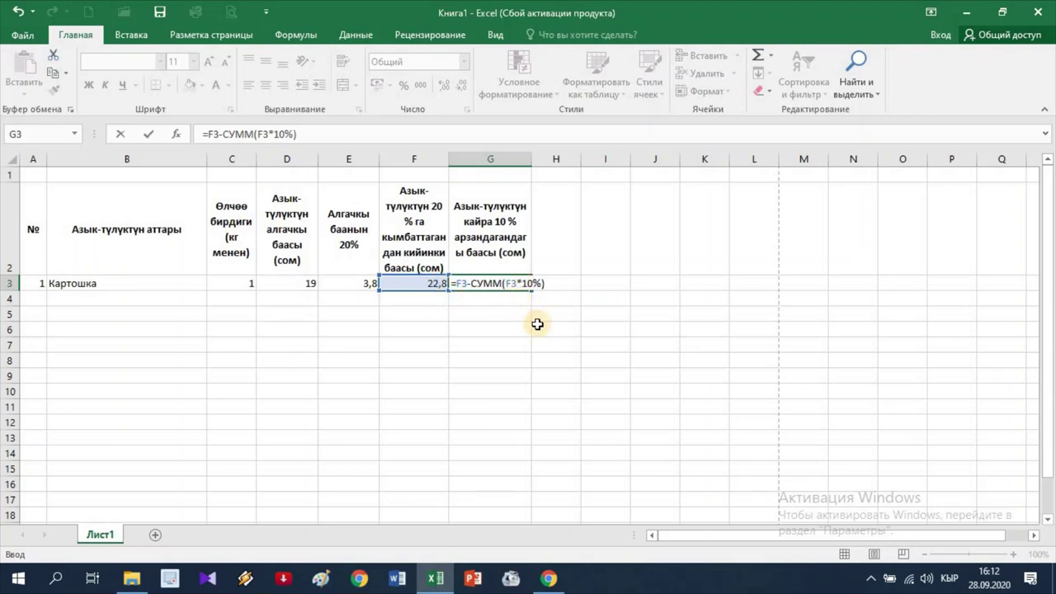
key(Return)
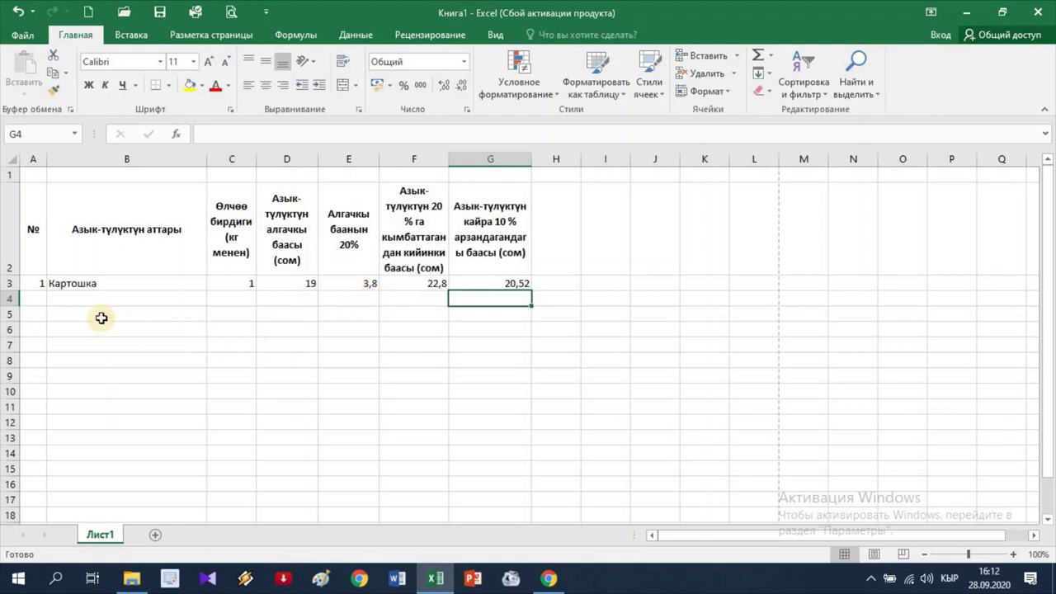
Enter 2, Сабиз, quantity 1 and starting price 15 across A4–D4.
click(31, 300)
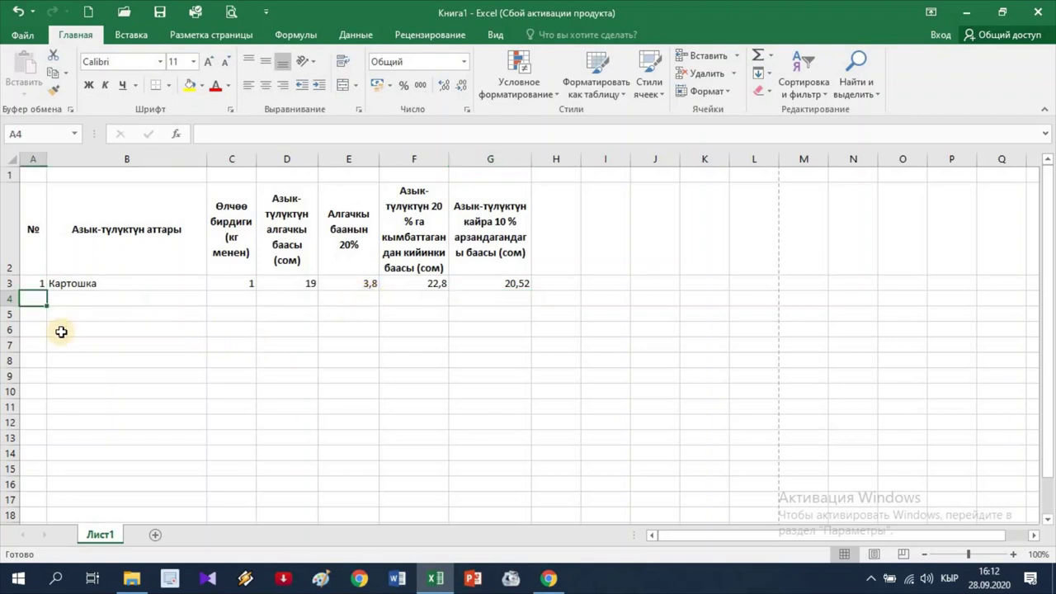
text(2)
key(Tab)
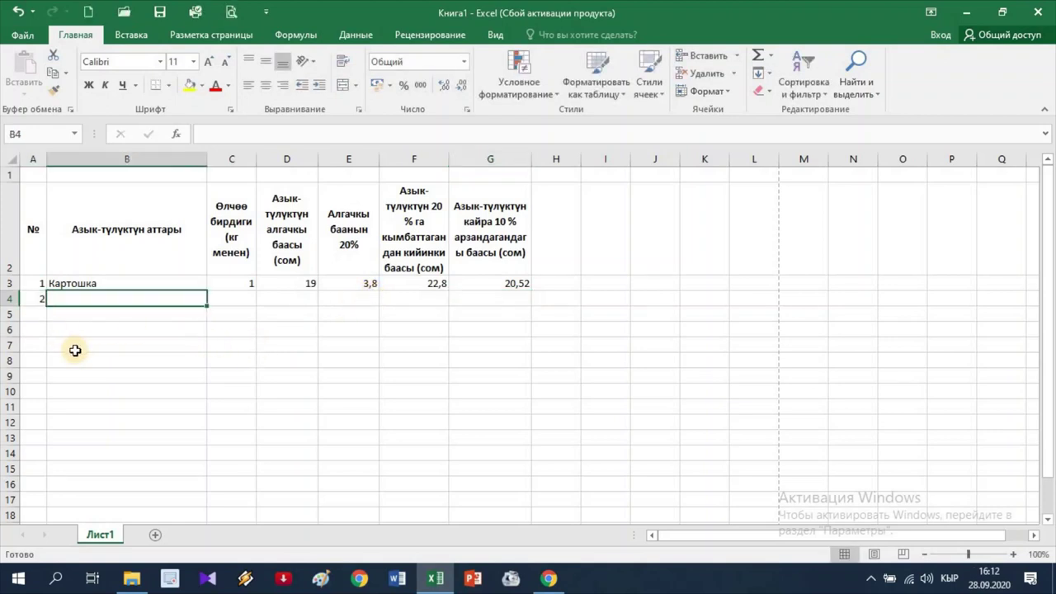
text(Сабиз)
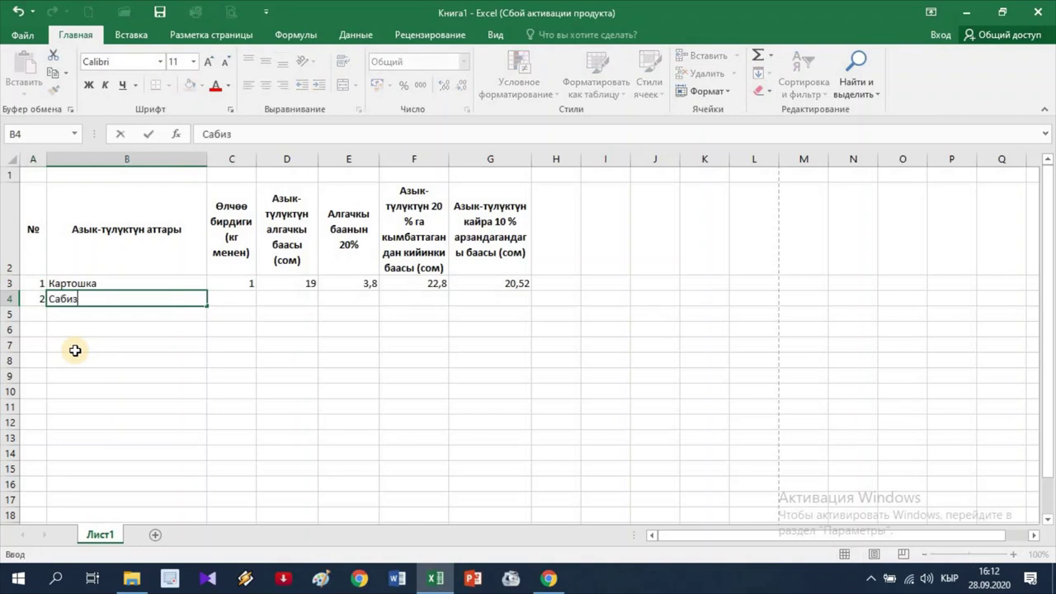
key(Tab)
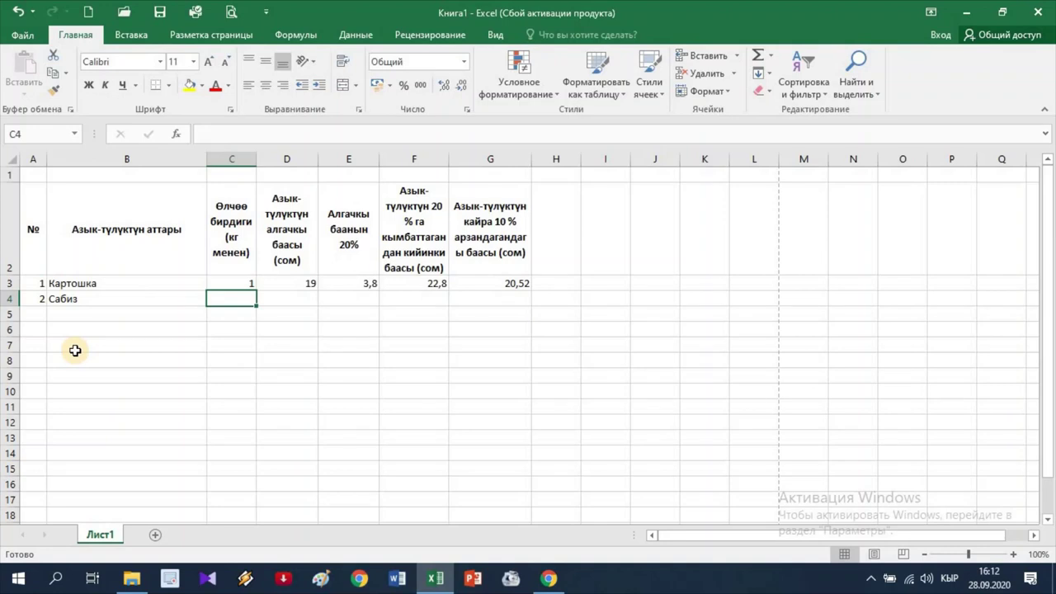
text(1)
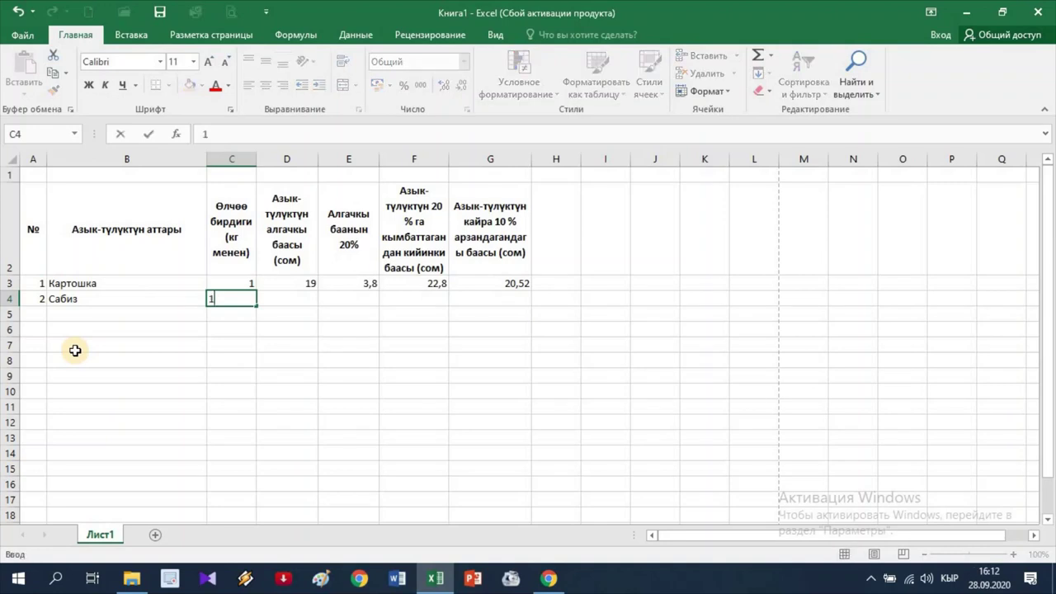
key(Tab)
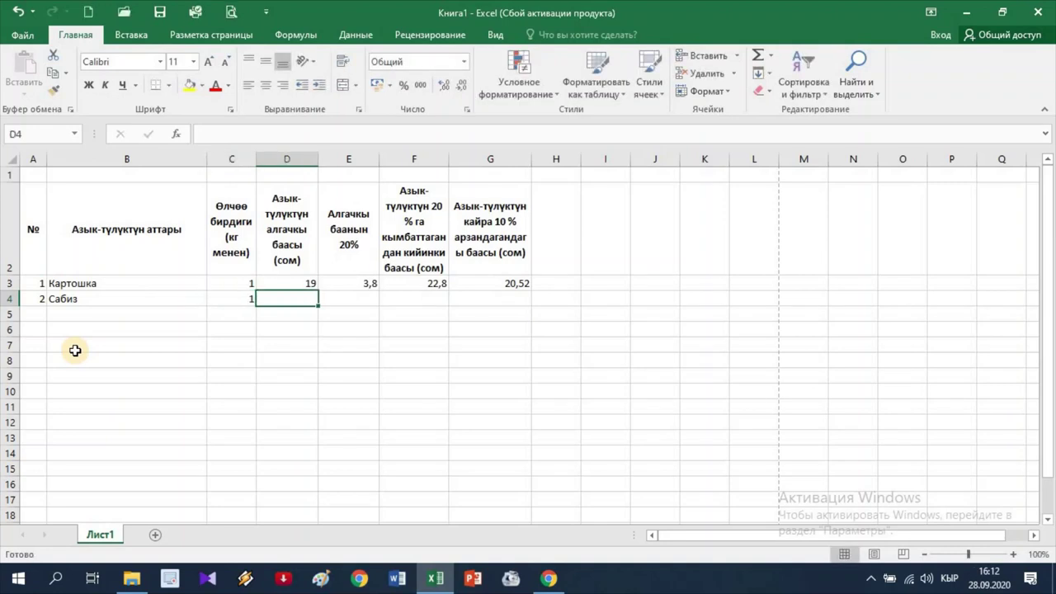
text(15)
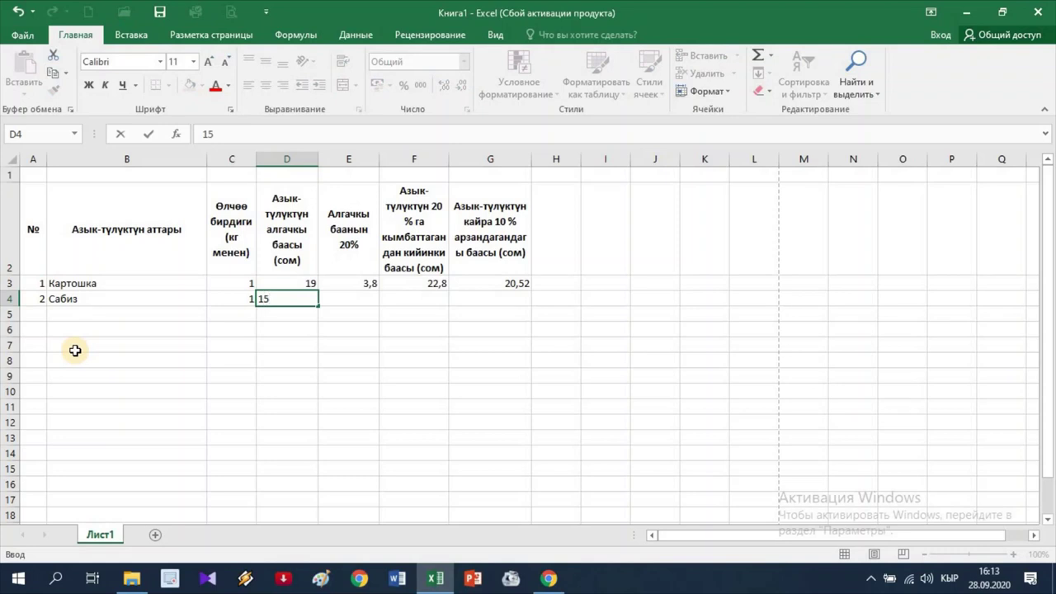
key(Tab)
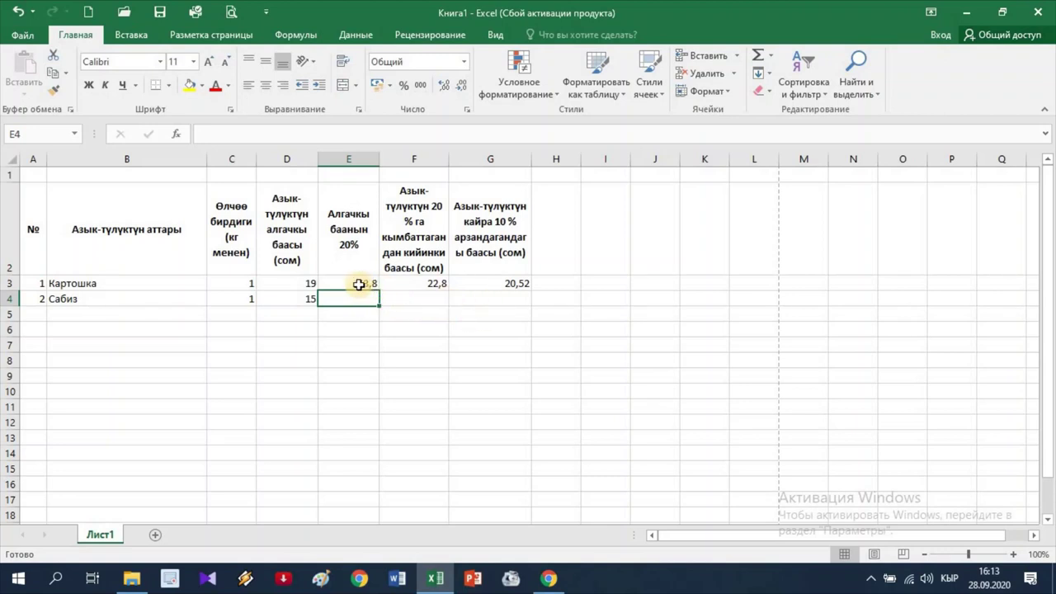
Copy the E3:G3 price formulas and paste them into row 4 at E4.
click(356, 283)
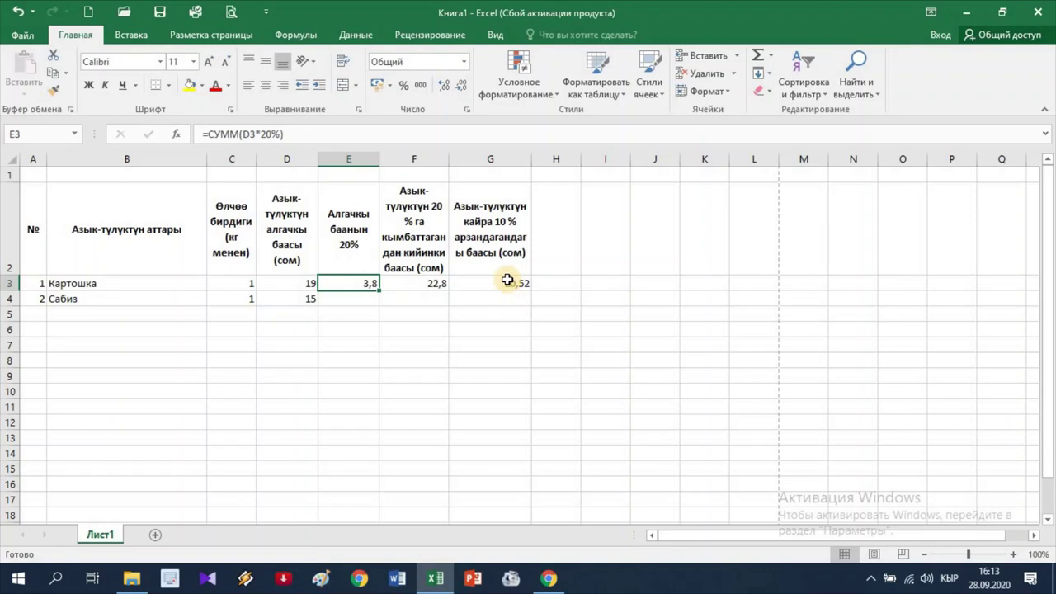
click(354, 298)
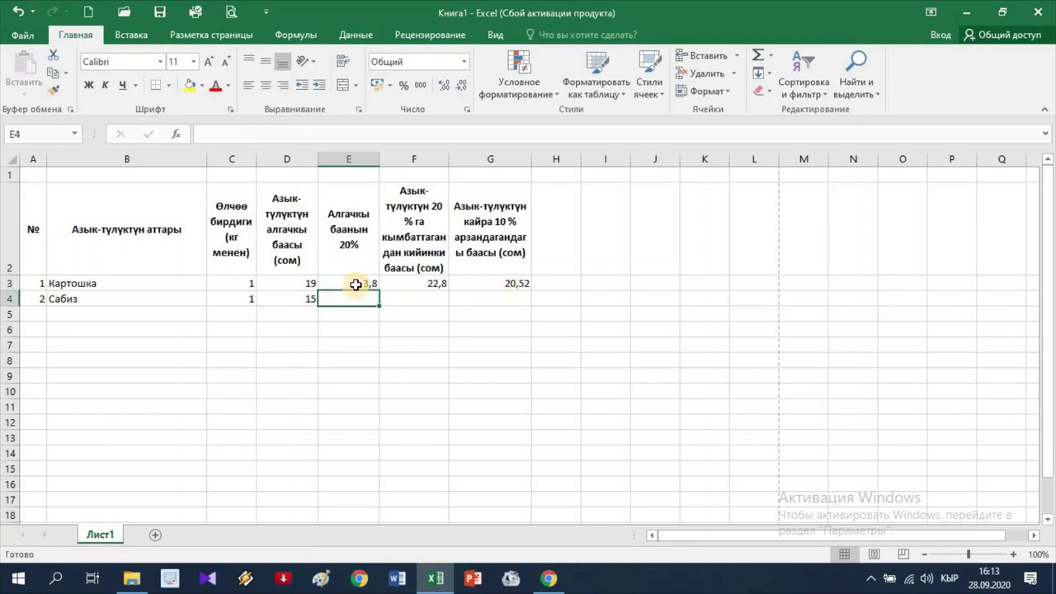
click(354, 284)
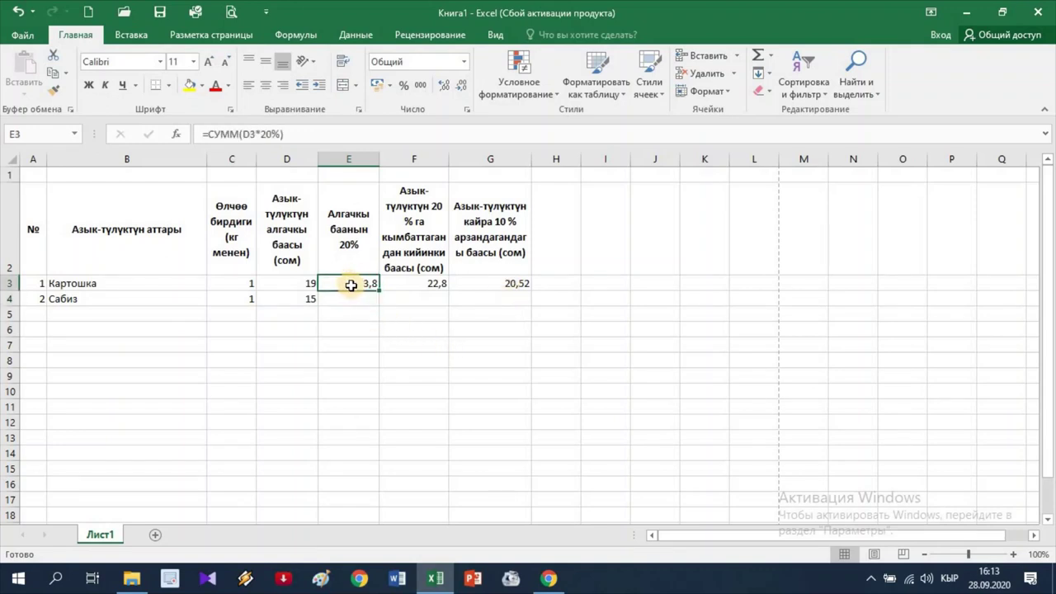
mouse_move(351, 285)
mouse_down()
mouse_move(474, 288)
mouse_move(462, 286)
mouse_up()
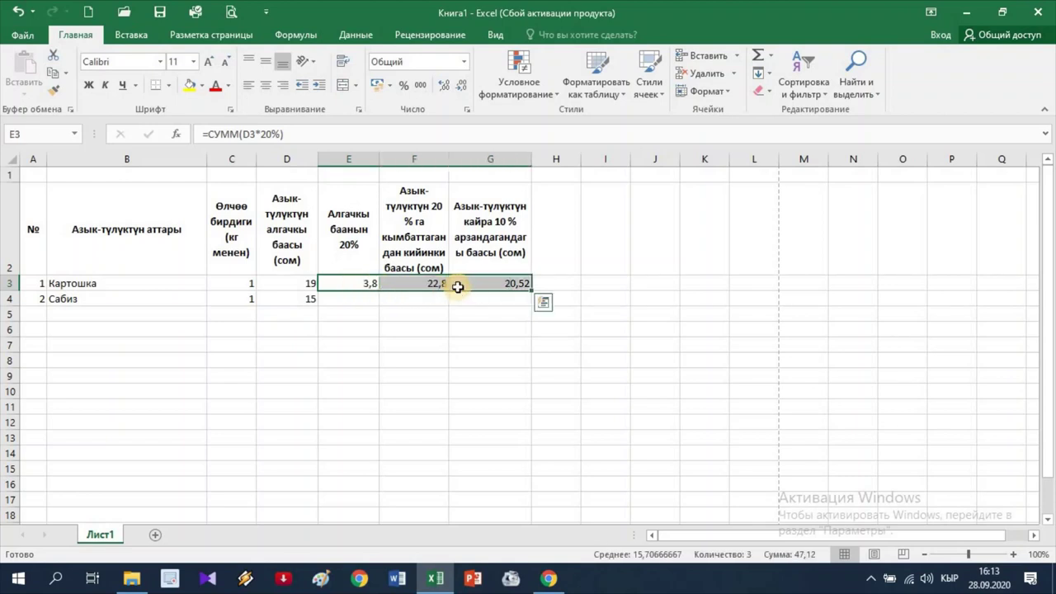
click(55, 76)
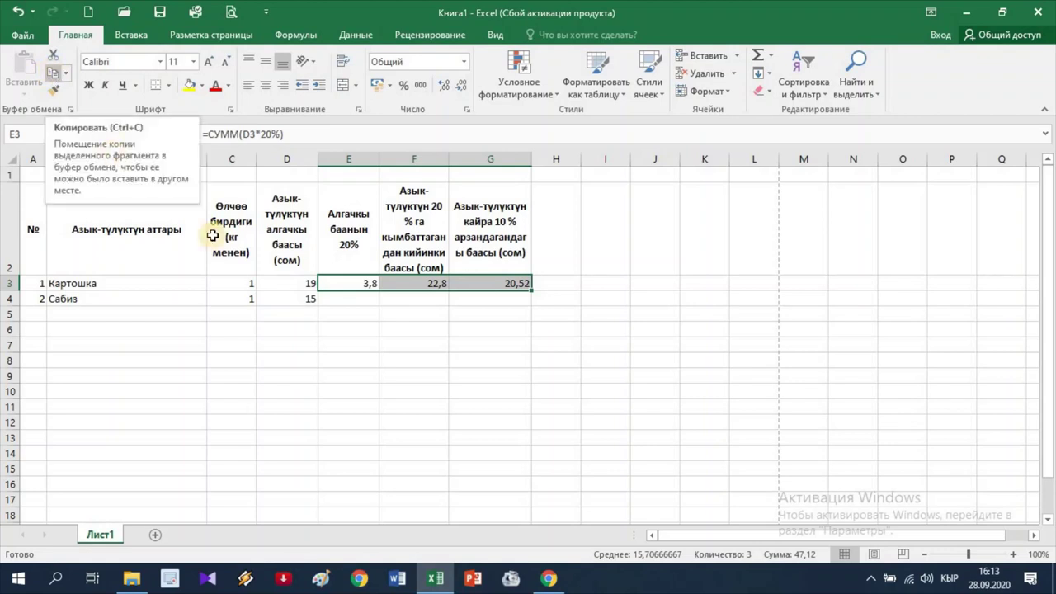
right_click(405, 283)
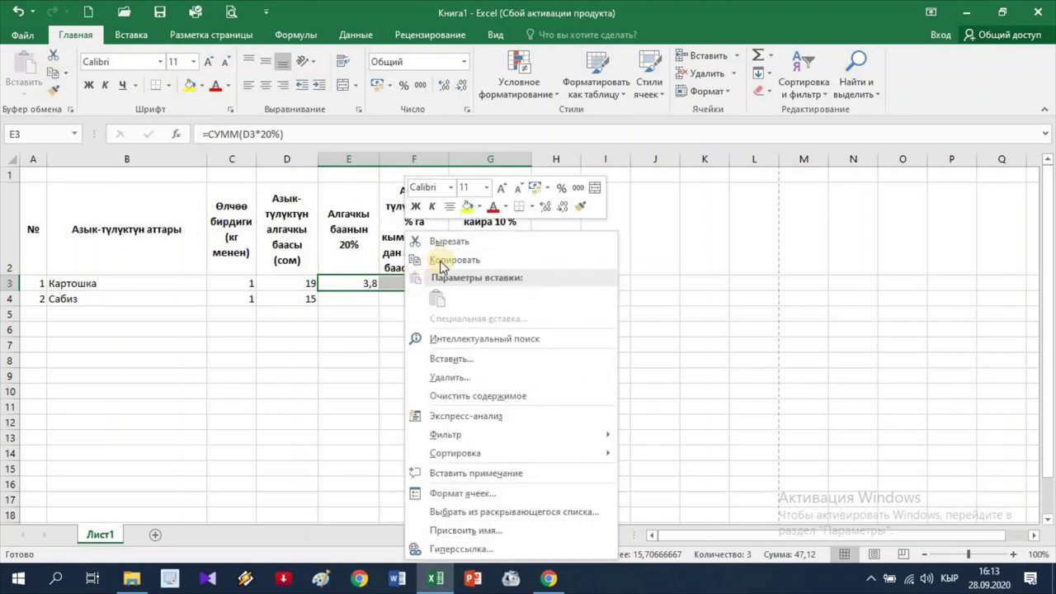
click(464, 259)
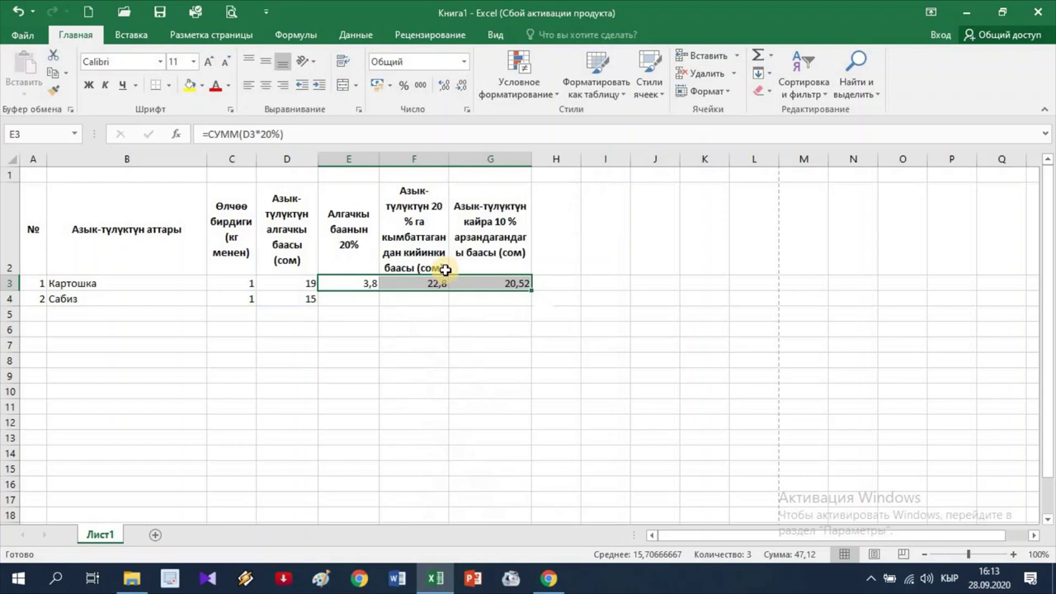
click(344, 298)
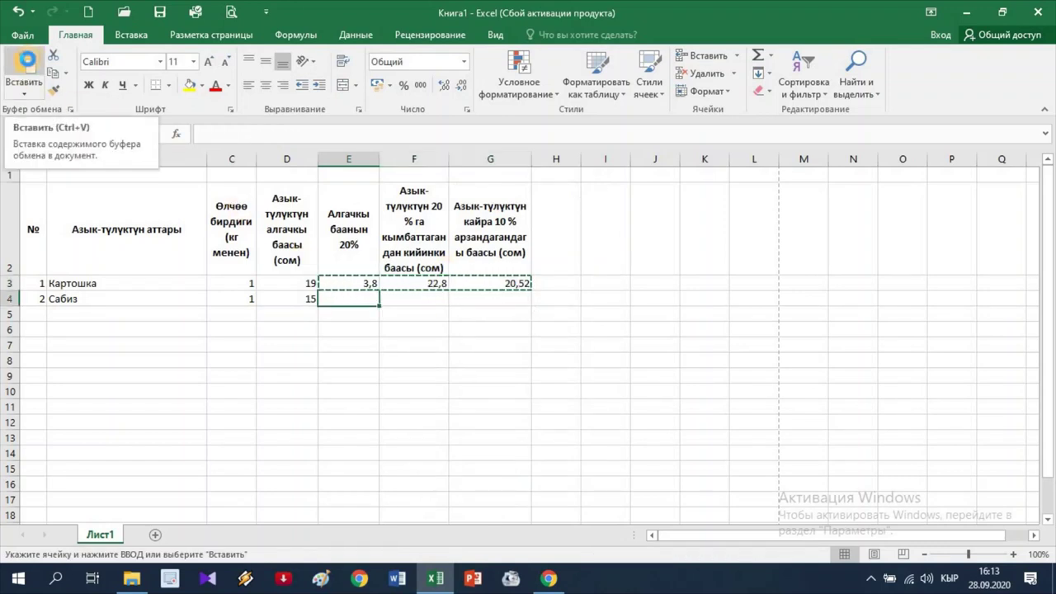
click(27, 64)
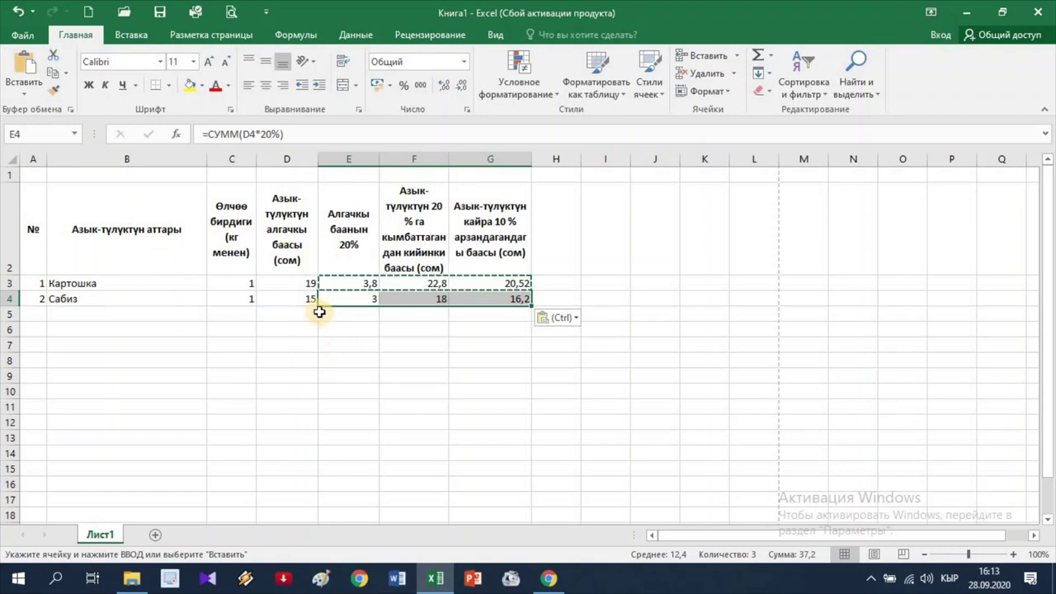
Check the pasted formulas showing 3, 18 and 16,2 in E4–G4.
click(345, 299)
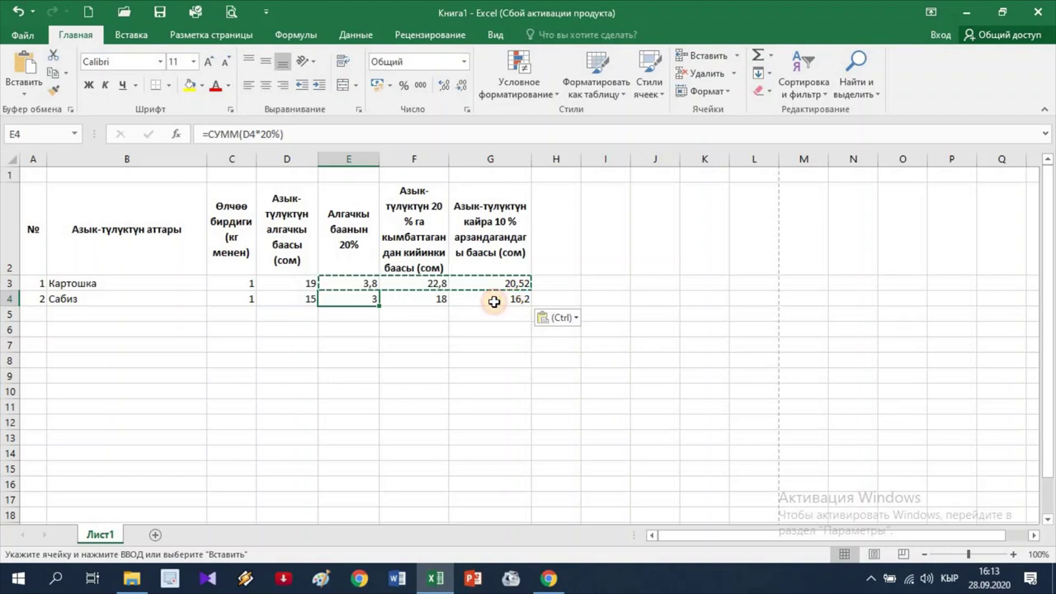
click(493, 301)
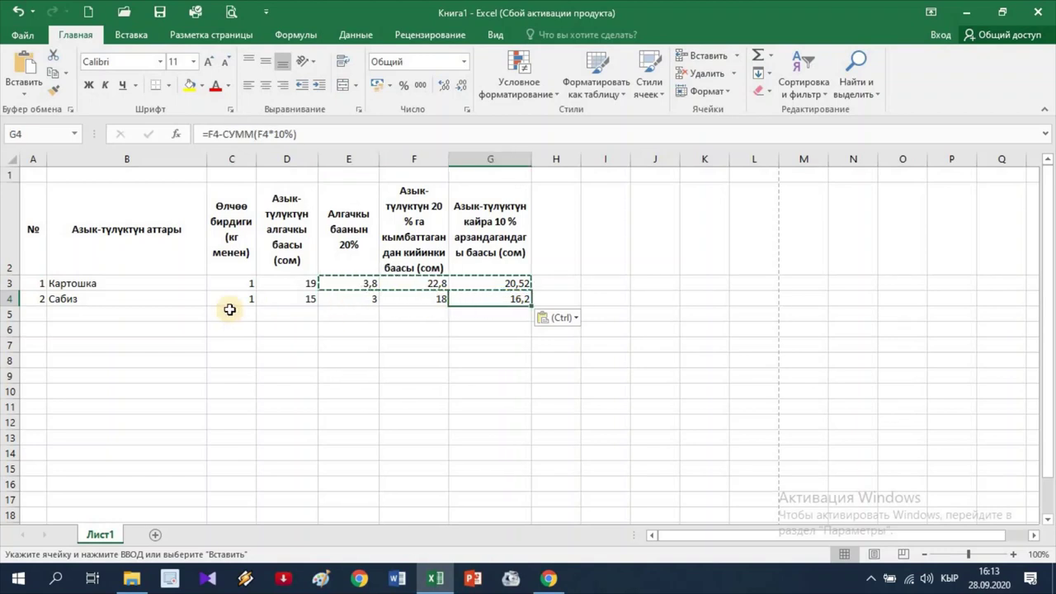
click(43, 311)
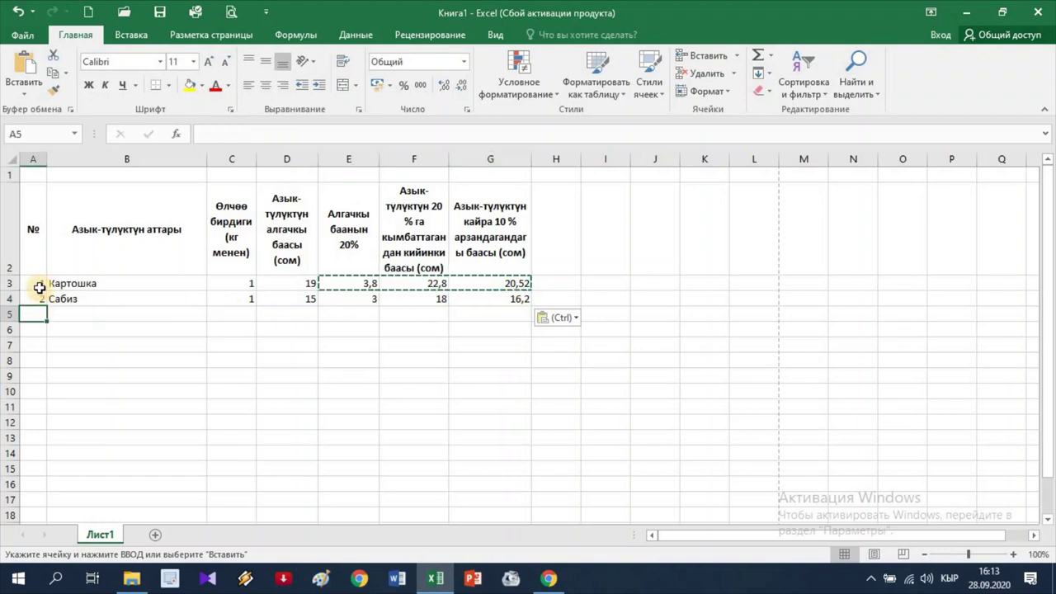
click(39, 283)
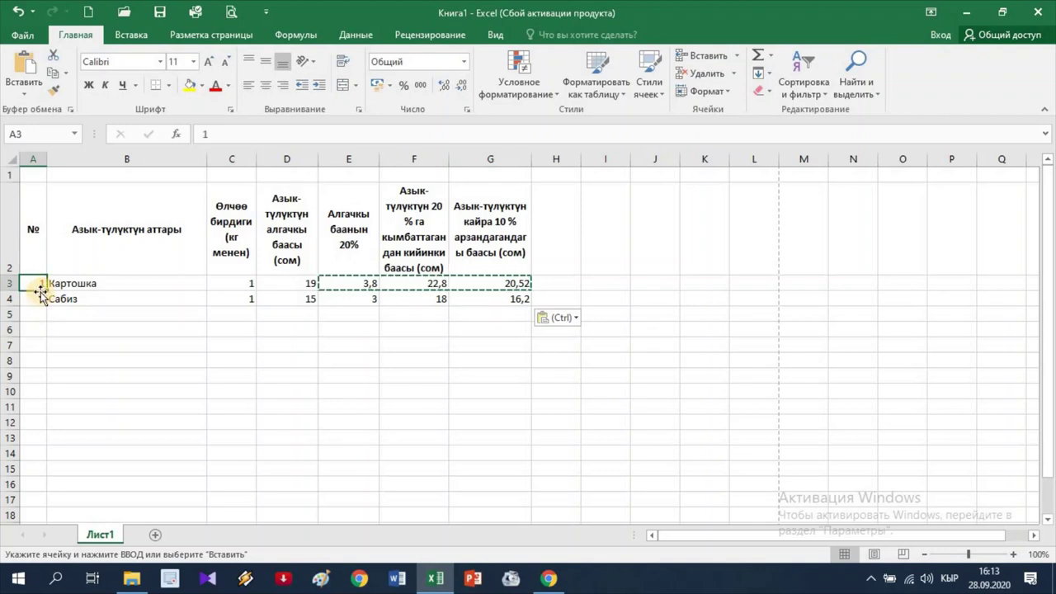
click(37, 316)
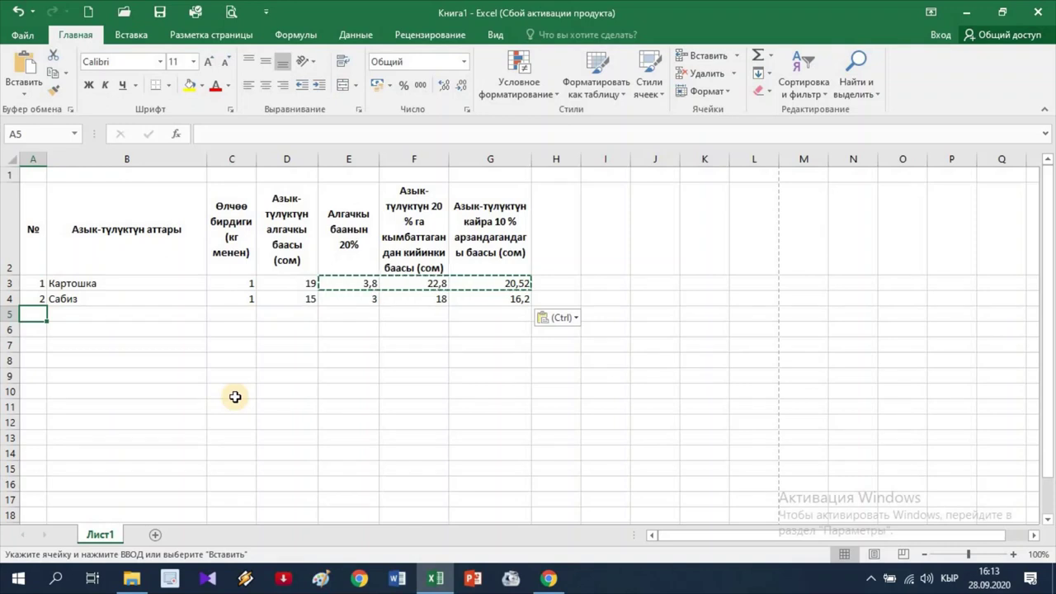
Enter 3, Куруч, quantity 1 and starting price 95 across A5–D5.
text(3)
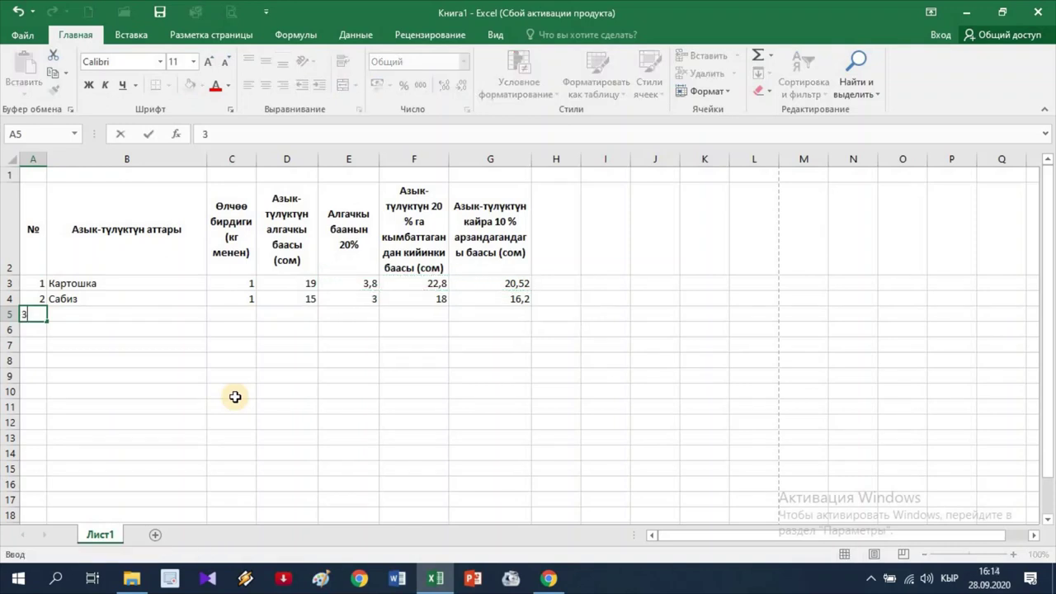
key(Tab)
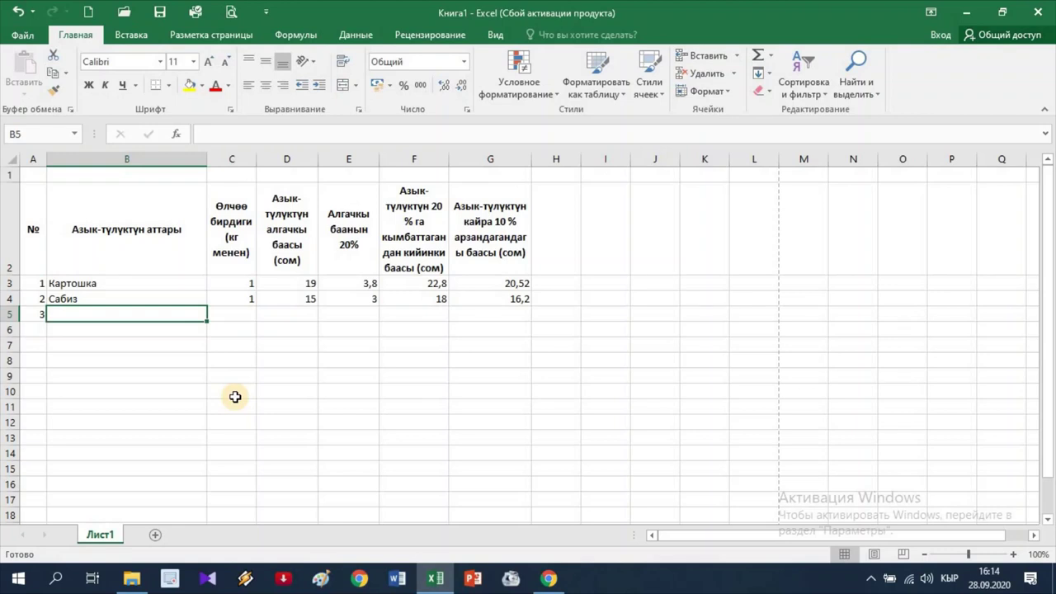
text(К)
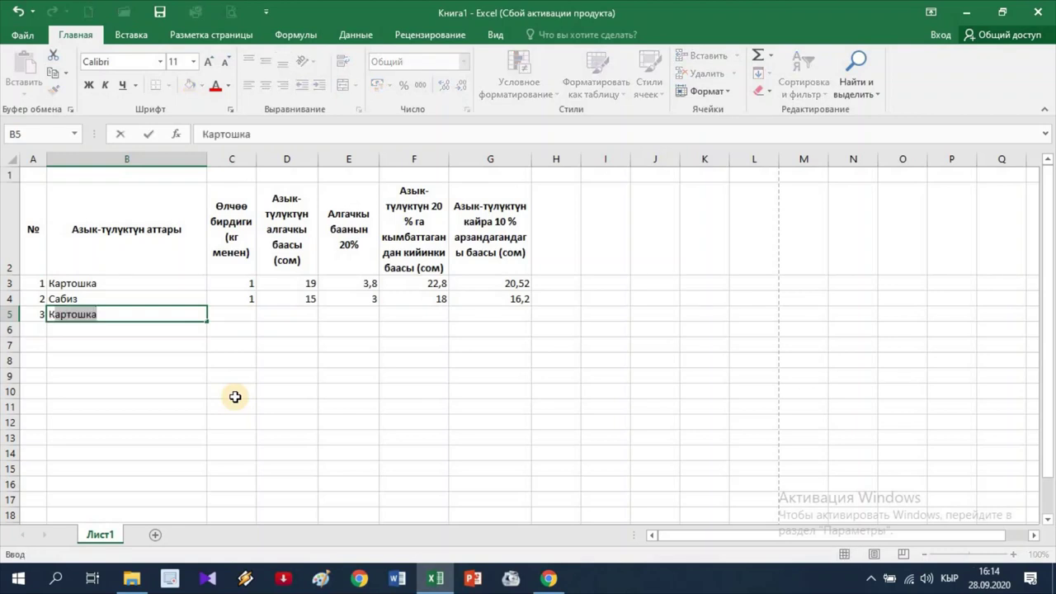
text(уруч)
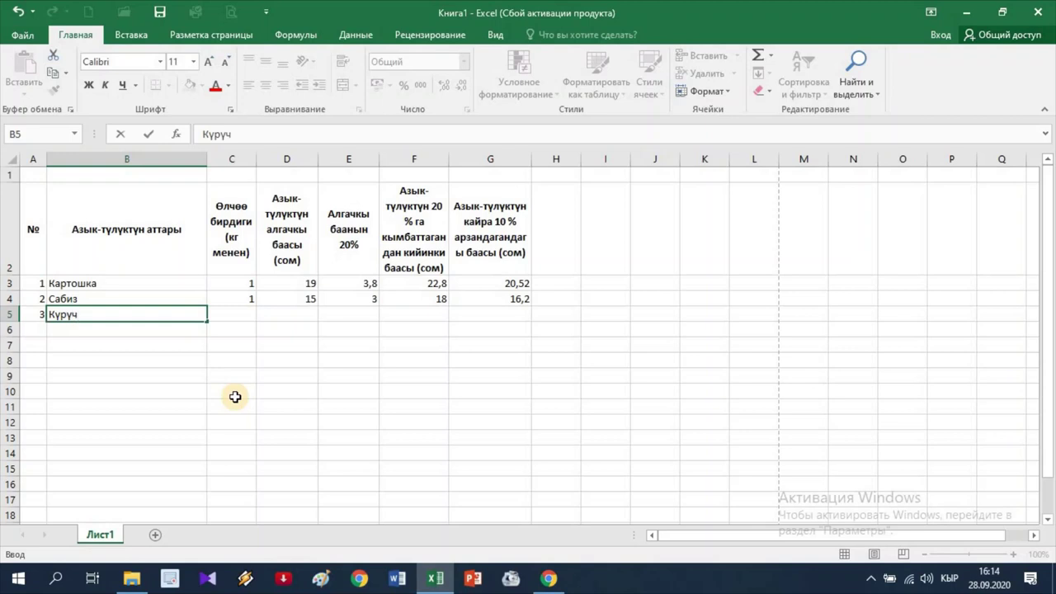
key(Tab)
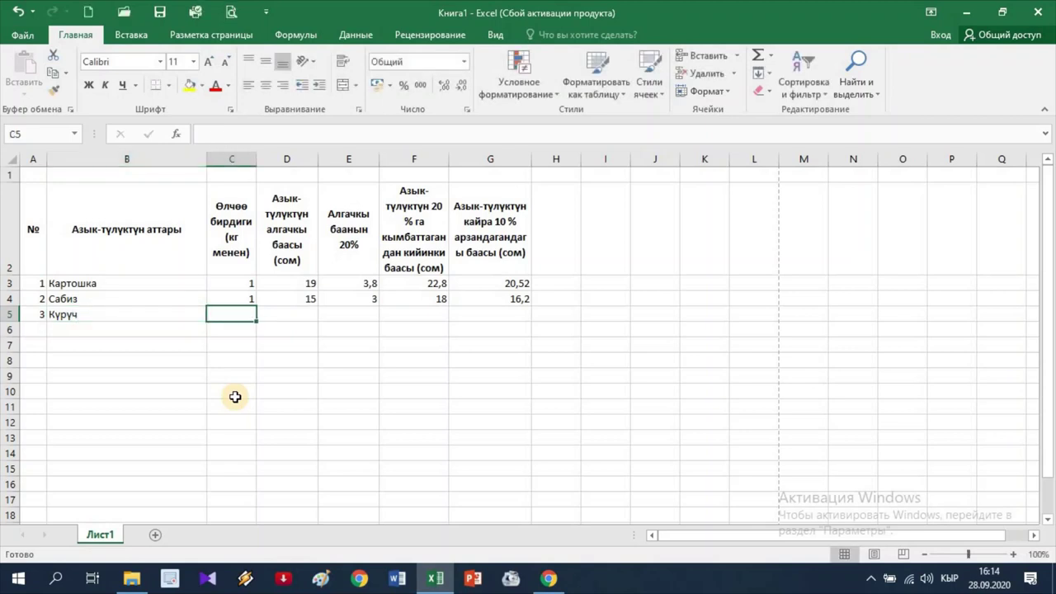
text(1)
key(Tab)
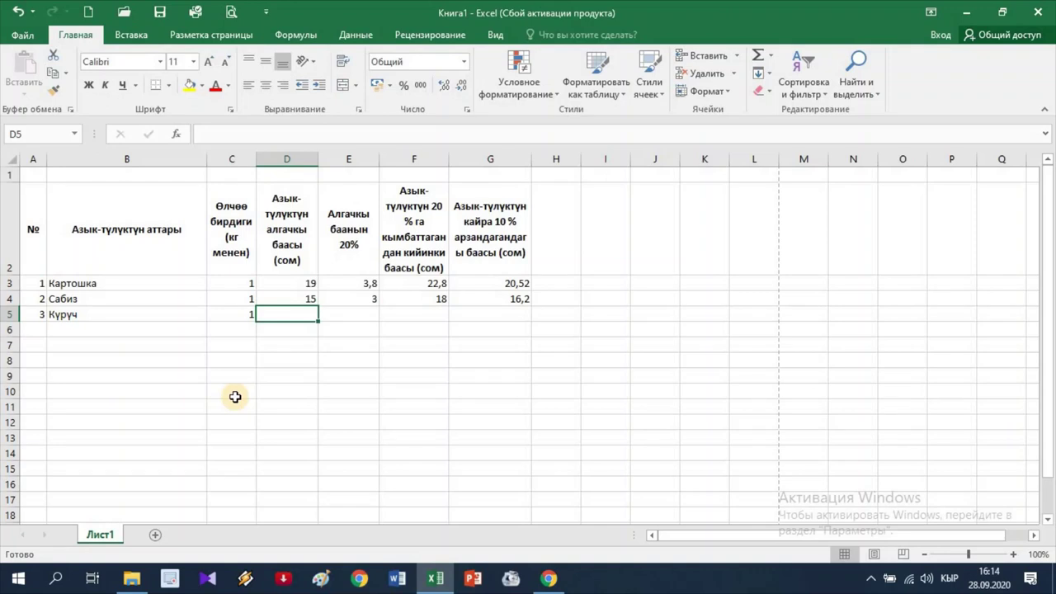
text(95)
key(Tab)
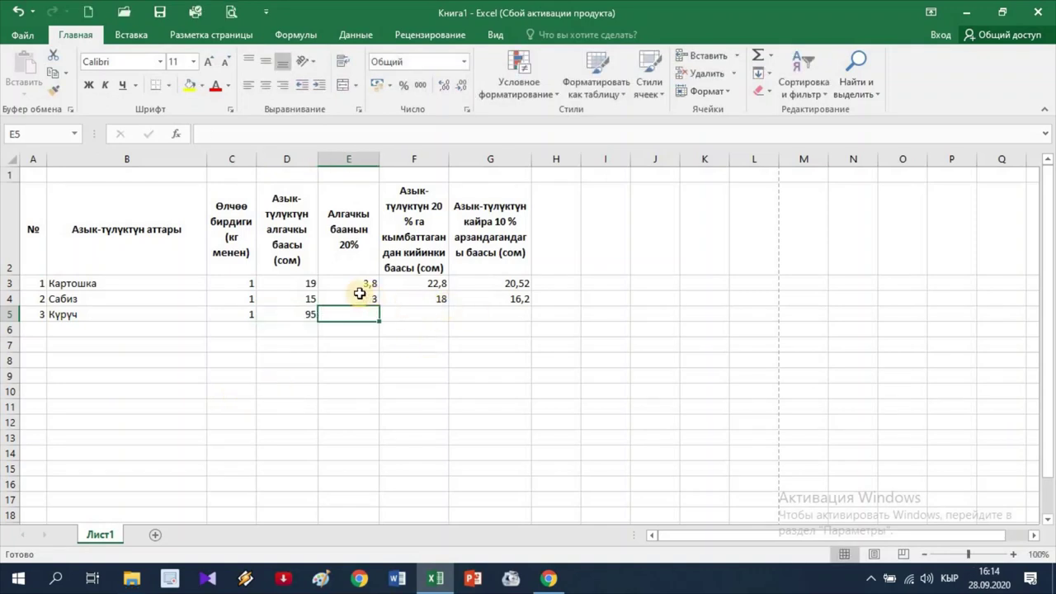
Refill the row 4 formulas E4:G4 into row 5, showing 19, 114 and 102,6 for Куруч.
mouse_move(357, 299)
mouse_down()
mouse_move(529, 305)
mouse_move(530, 321)
mouse_up()
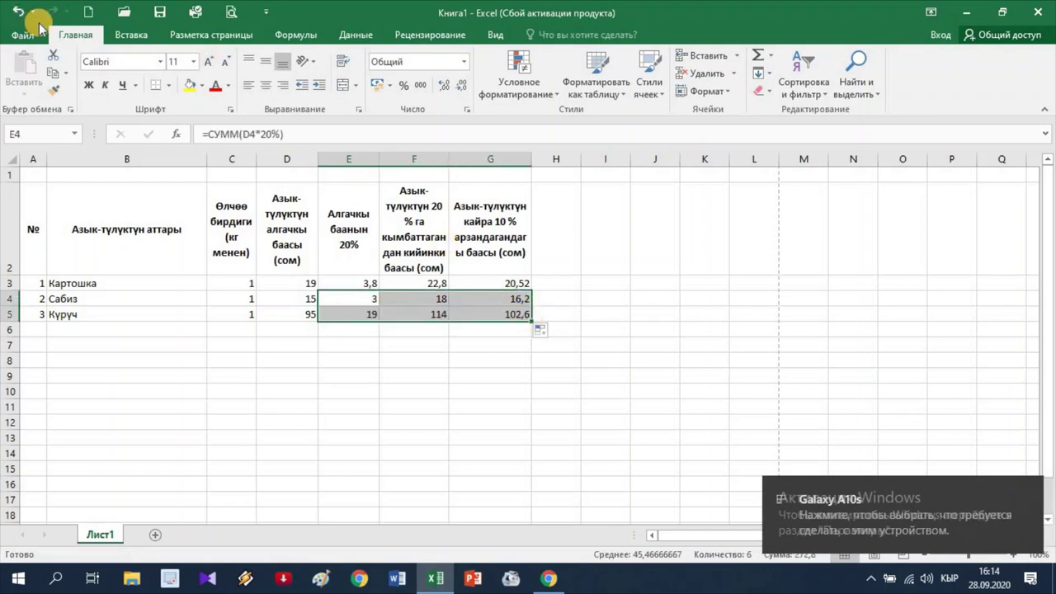
key(ctrl+z)
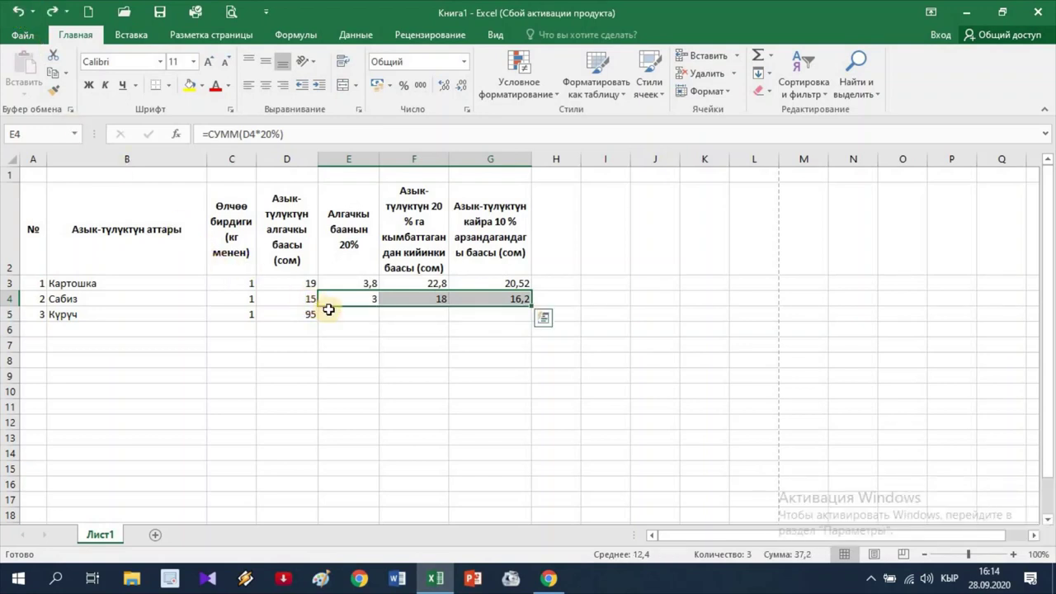
click(328, 309)
drag(330, 299, 493, 299)
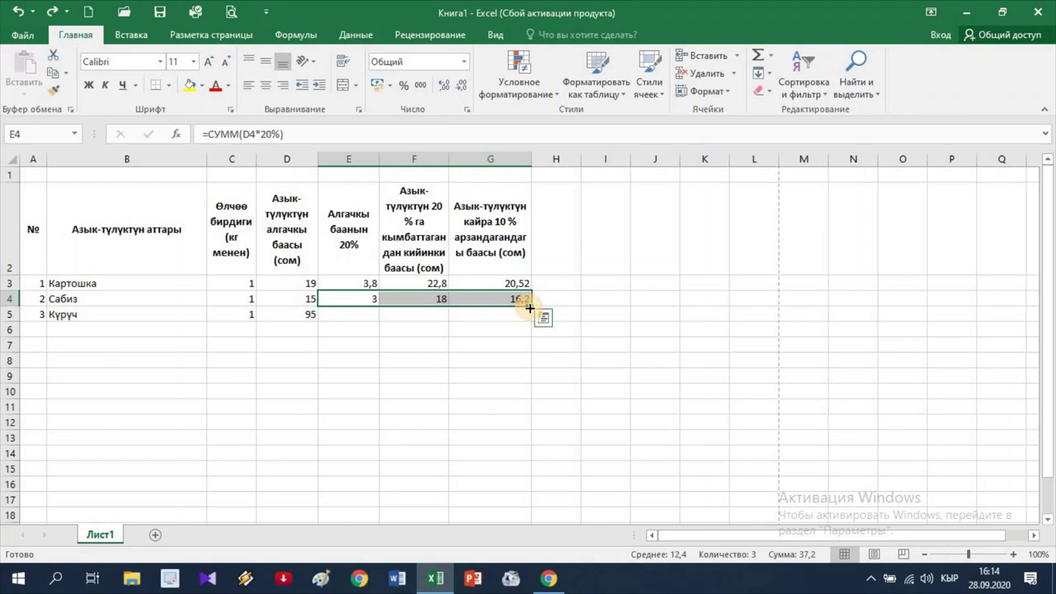
drag(530, 307, 529, 318)
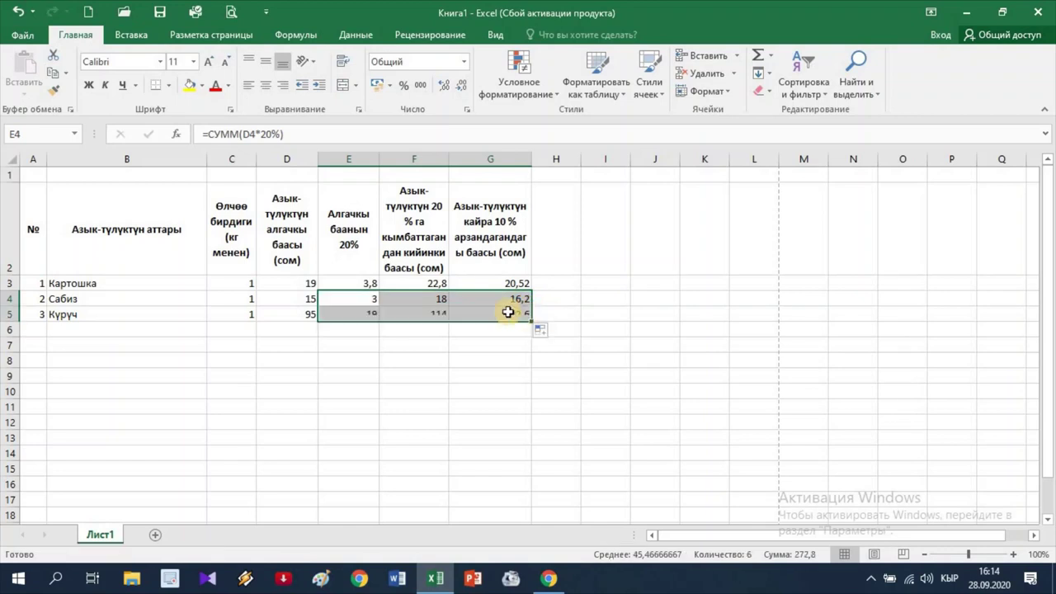
click(371, 311)
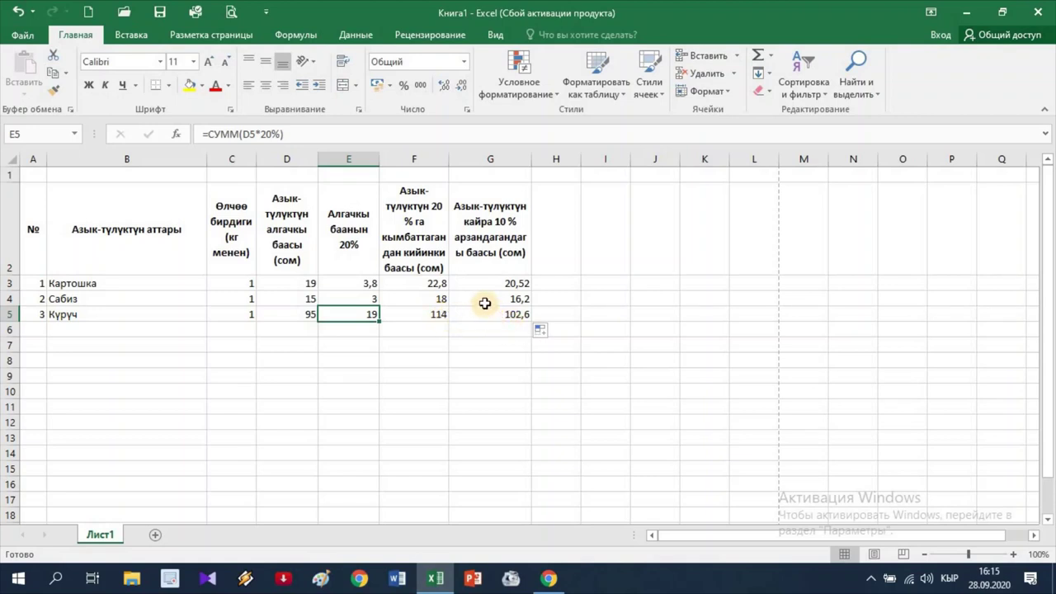
Adjust G3's decimal places until the discounted price reads 20,5.
click(502, 283)
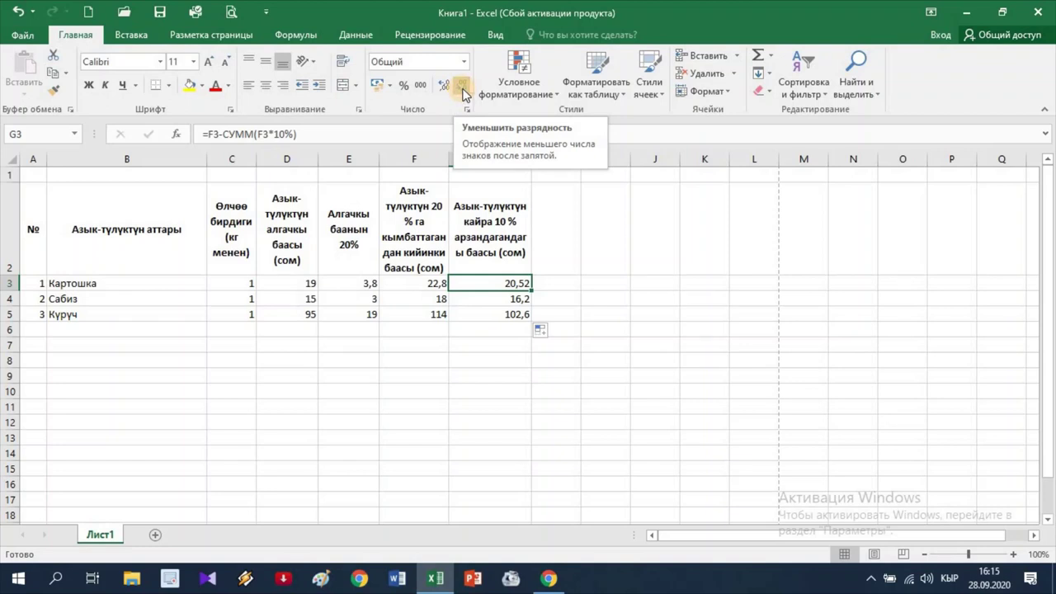
click(462, 86)
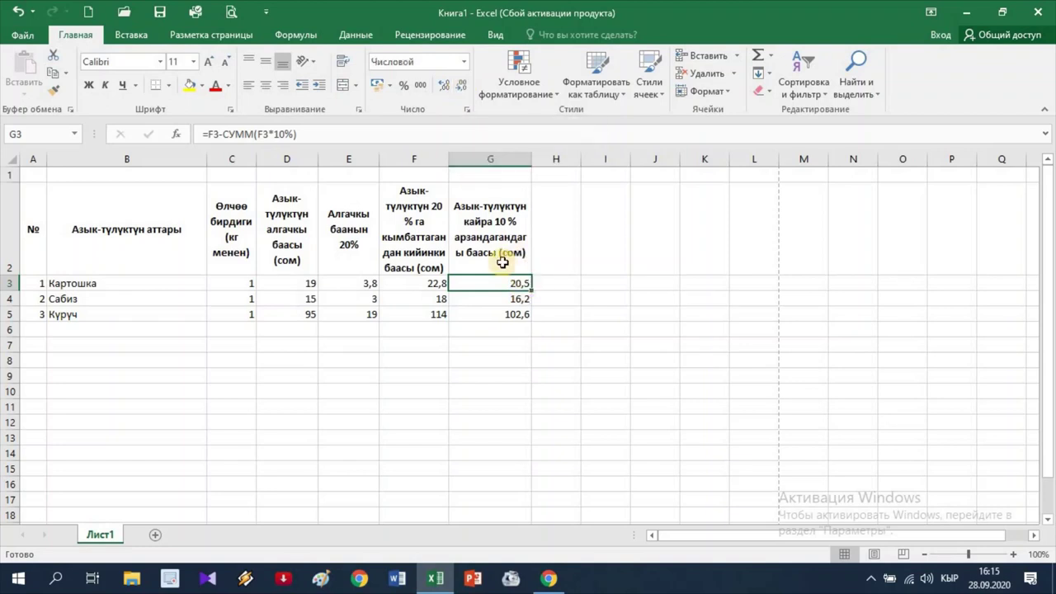
click(444, 89)
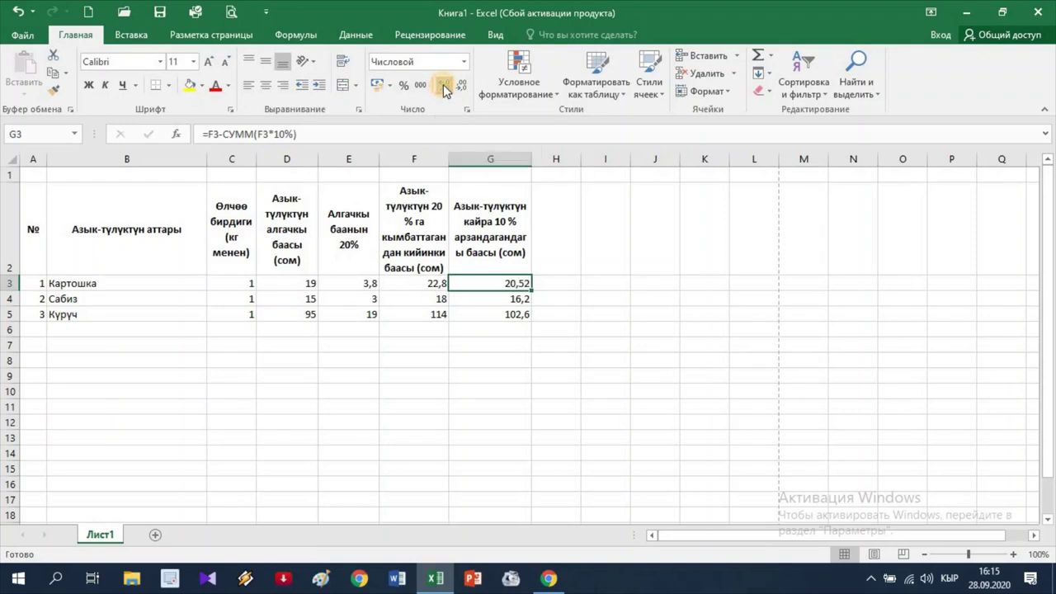
click(444, 89)
click(444, 89)
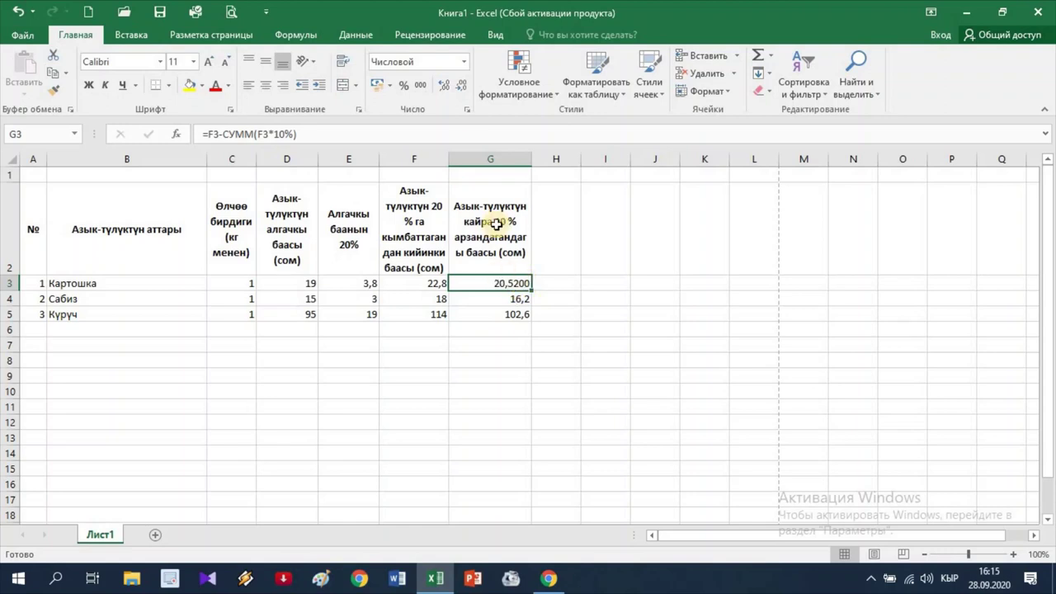
click(464, 85)
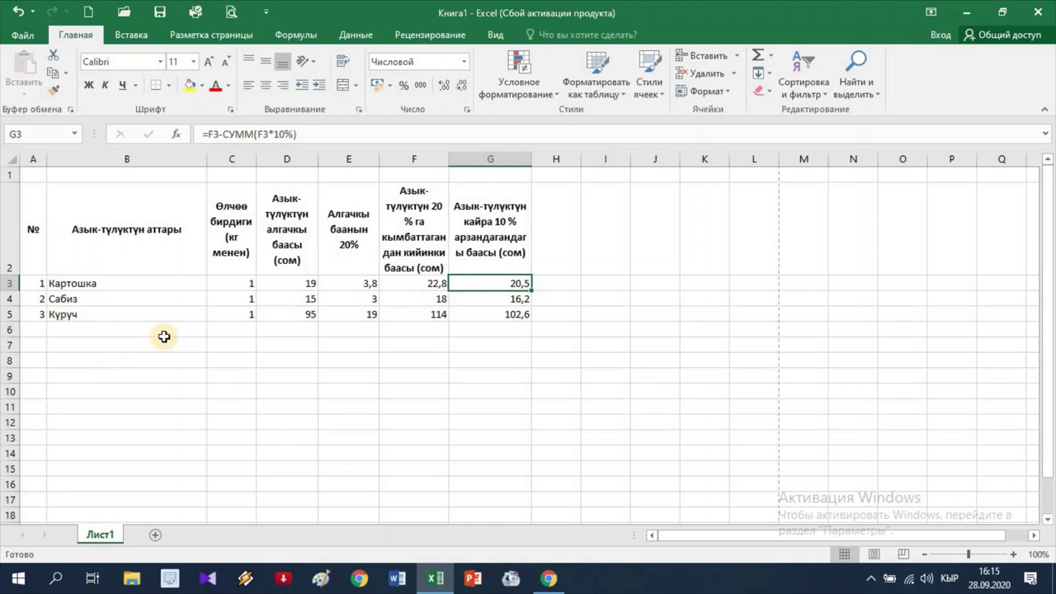
click(121, 330)
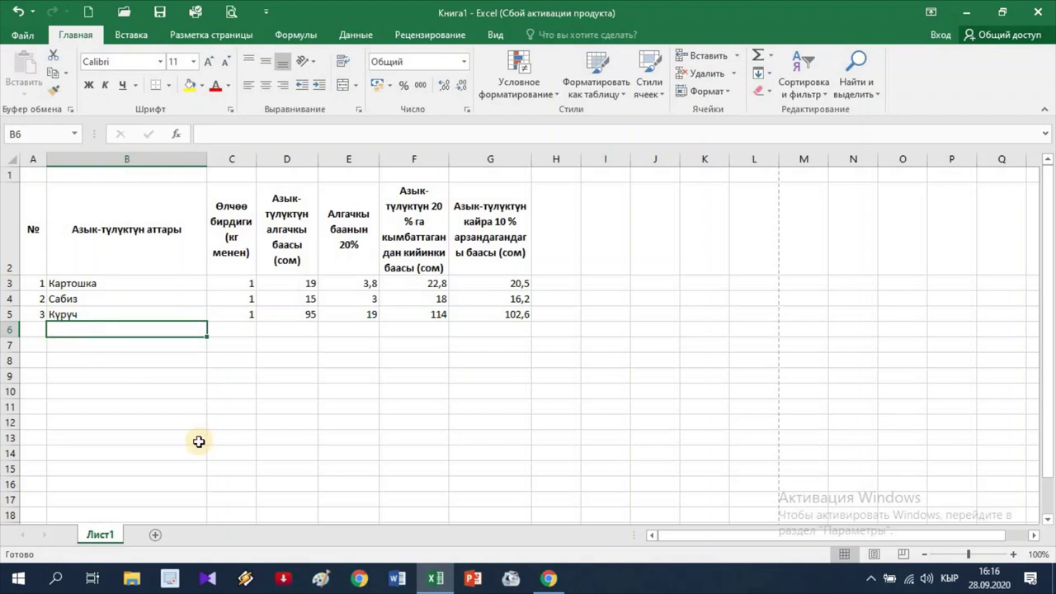
Enter the totals label Жыйынтык in B6.
text(Жыйынтык)
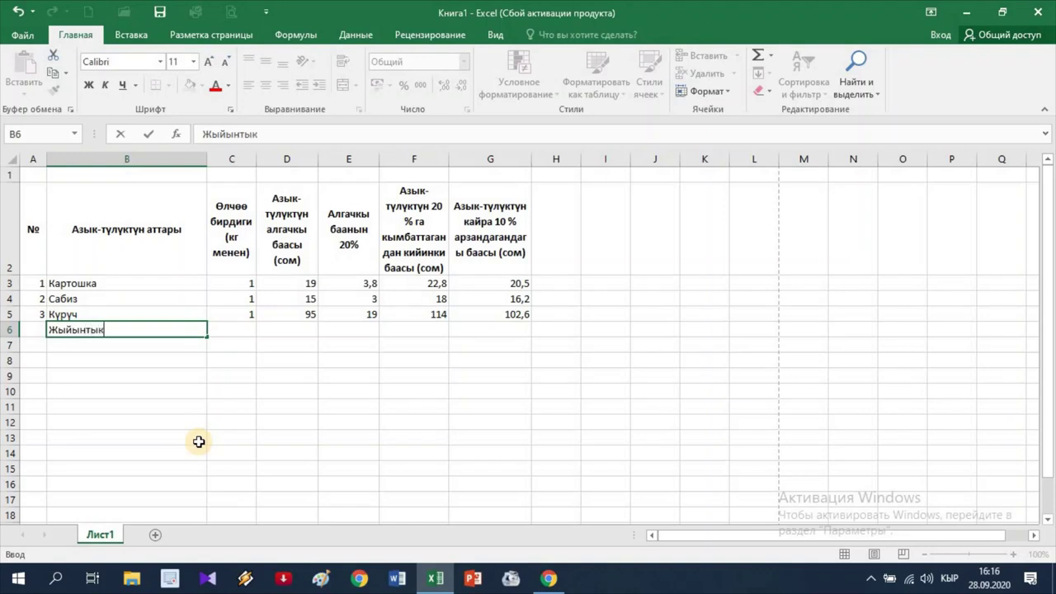
key(Tab)
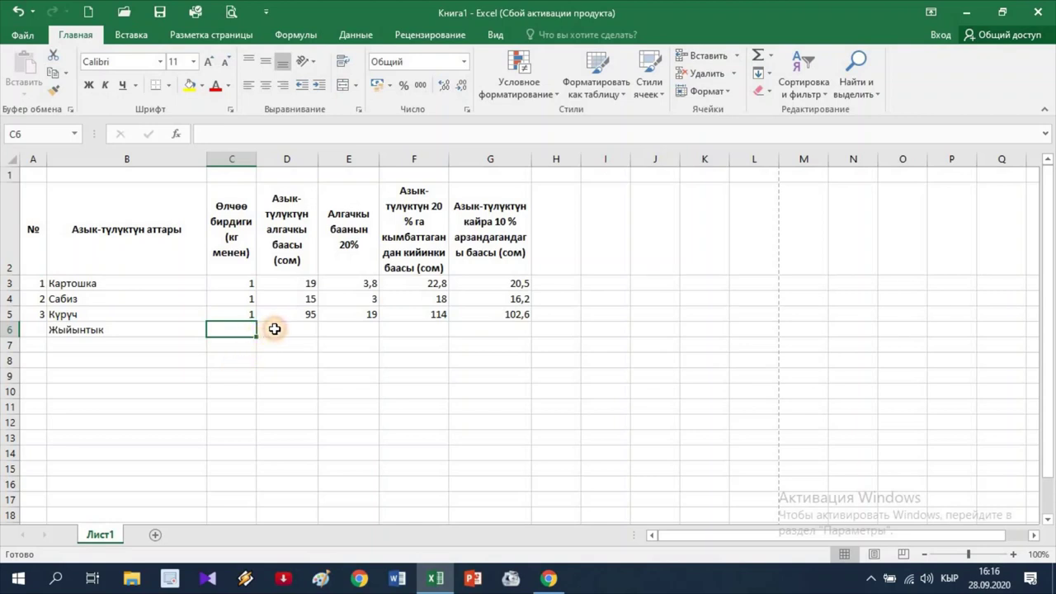
click(274, 328)
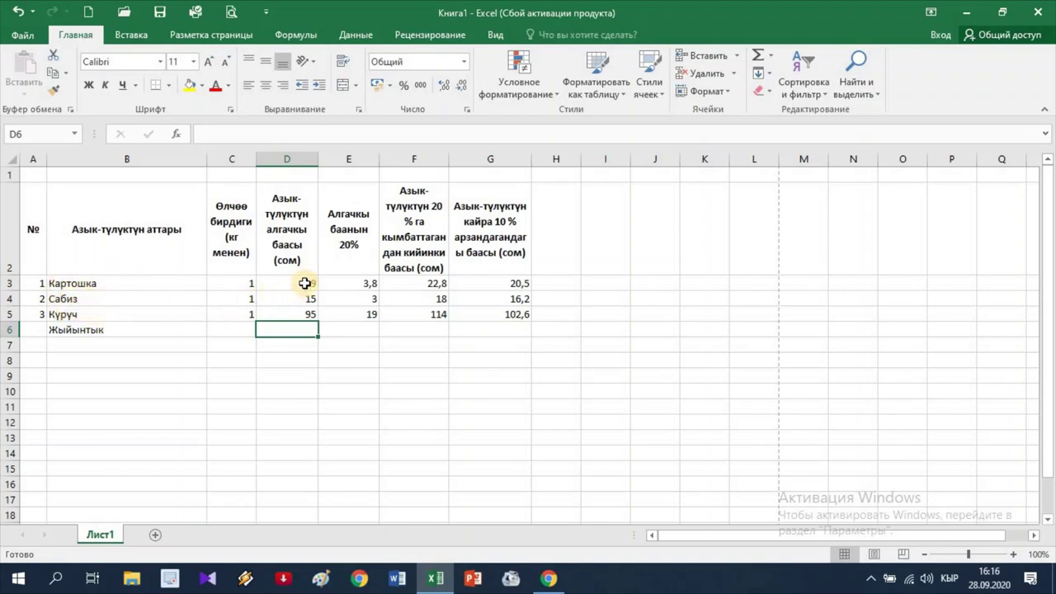
AutoSum columns D, E and F into row 6, giving totals 129, 25,8 and 154,8.
drag(303, 285, 304, 324)
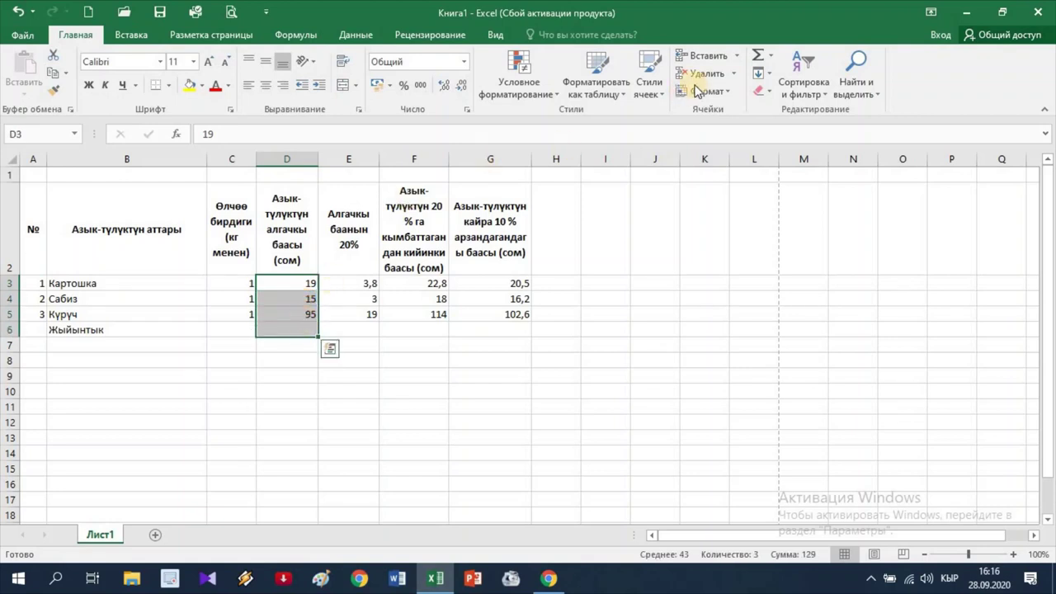
click(756, 60)
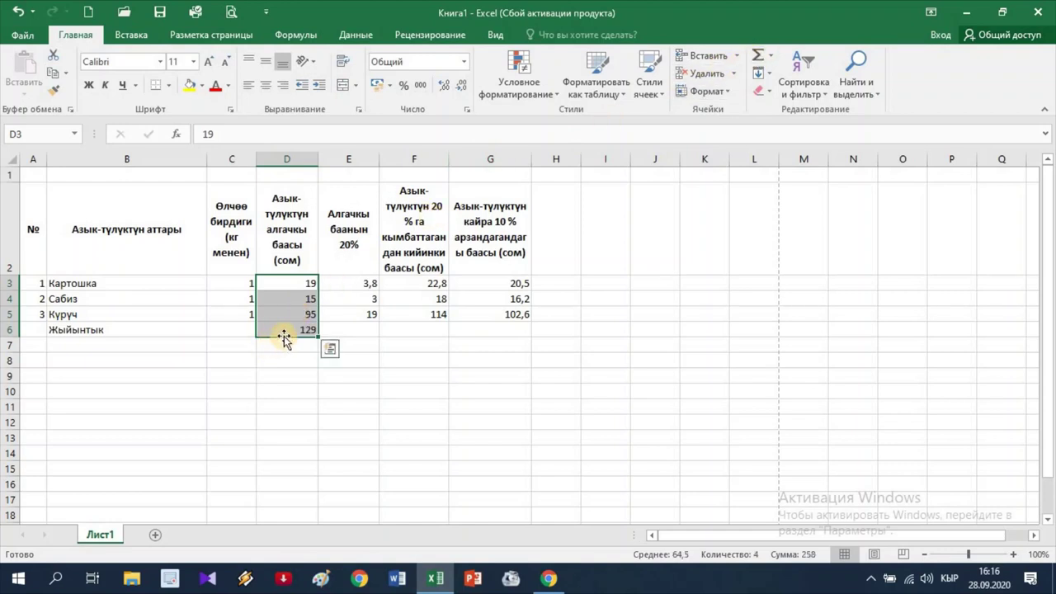
click(350, 330)
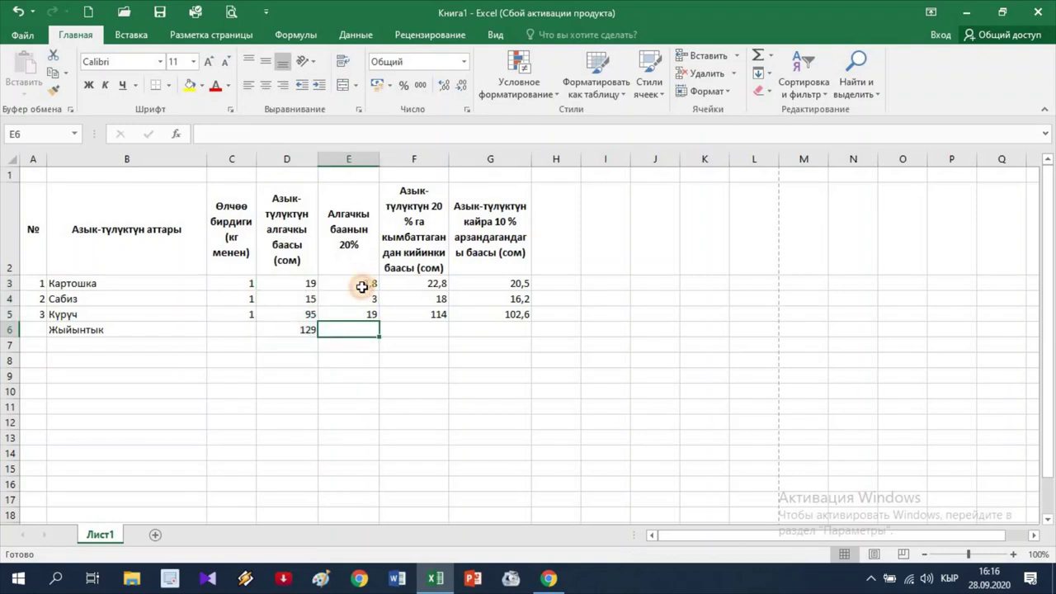
drag(361, 277, 366, 328)
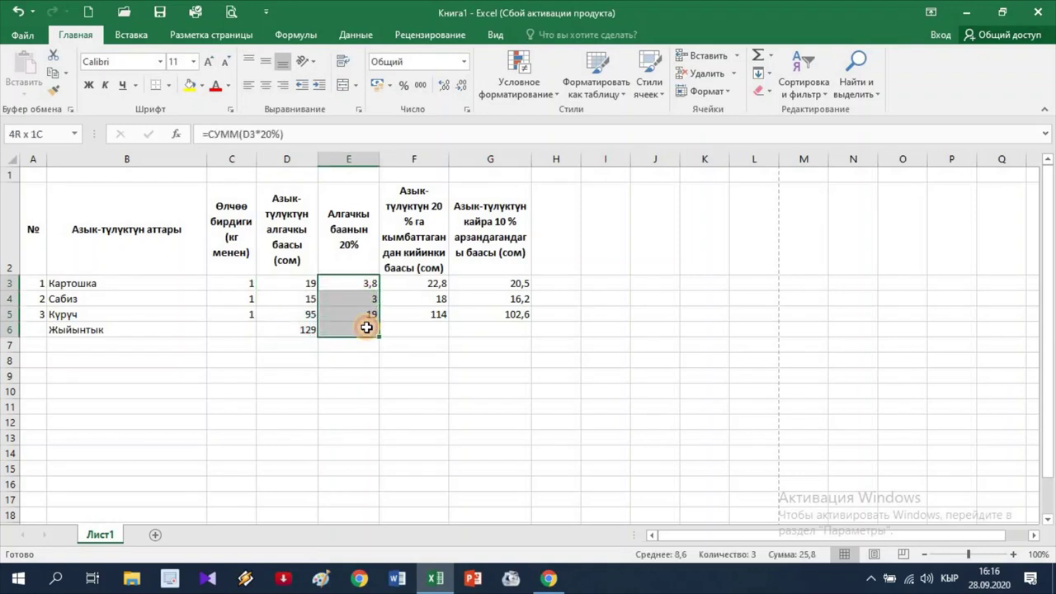
click(754, 56)
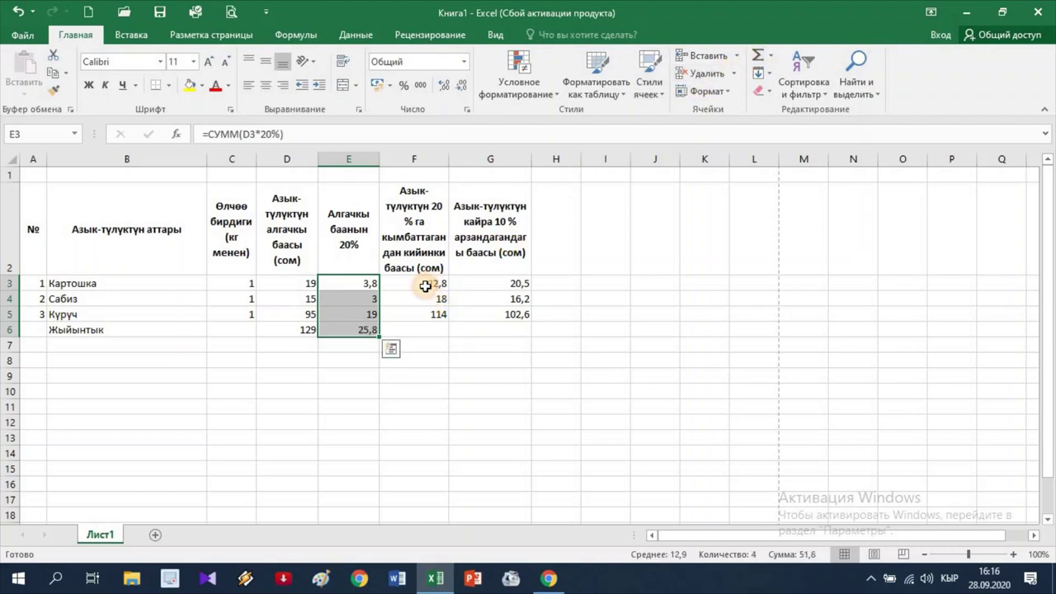
drag(425, 285, 423, 328)
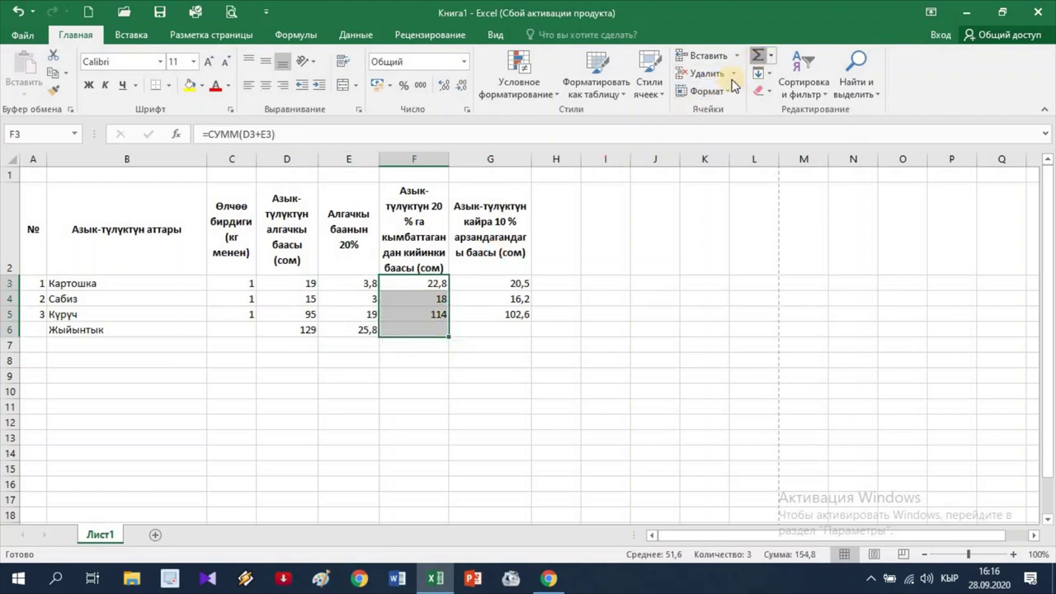
click(757, 55)
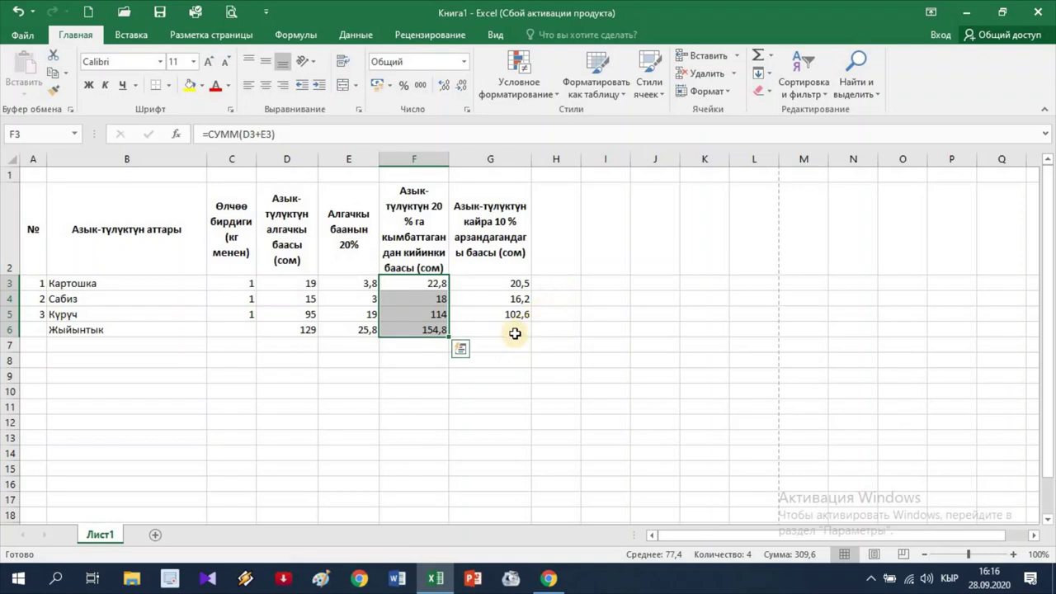
click(515, 334)
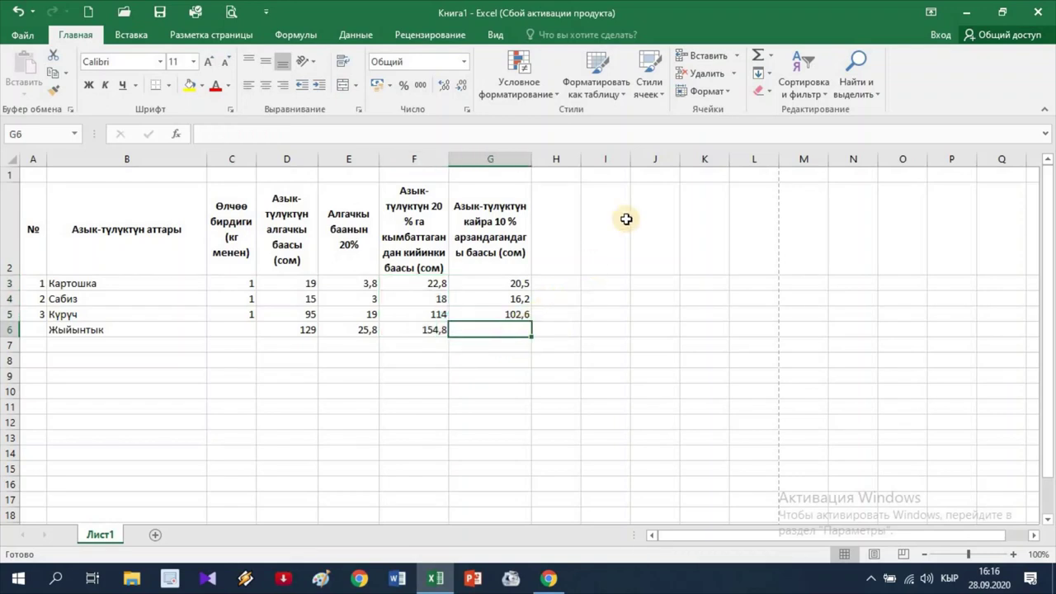
Enter =СУММ(G3+G4+G5) in G6 to total the discounted prices as 139,3.
click(757, 58)
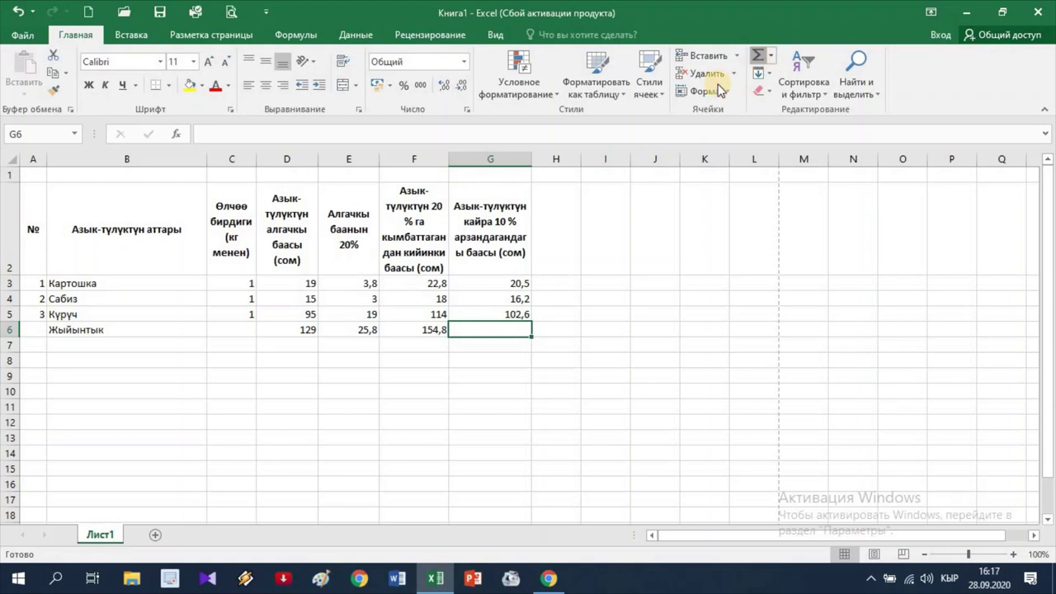
click(504, 284)
text(+)
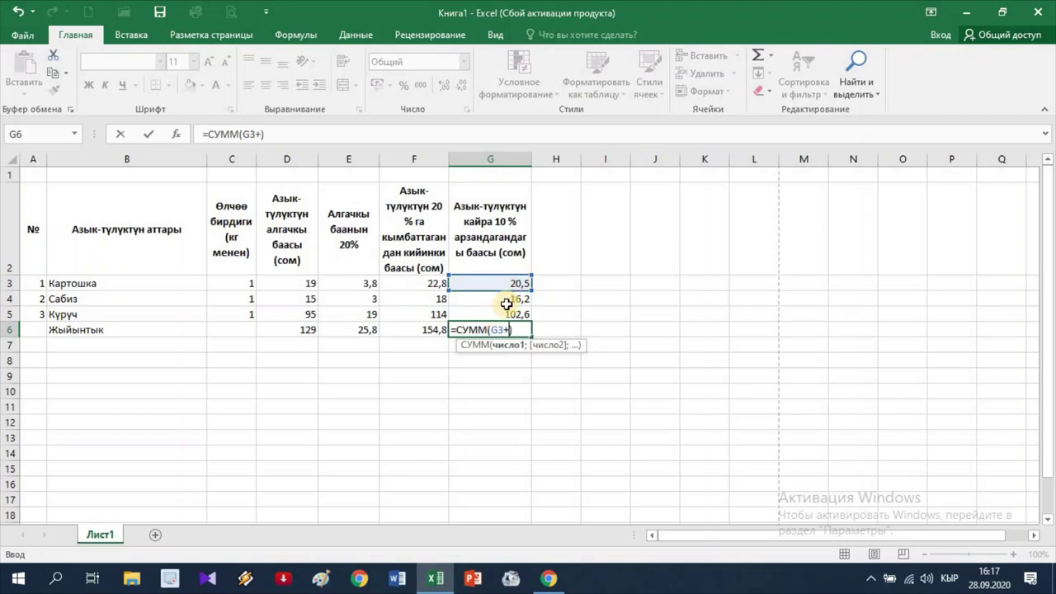
click(504, 304)
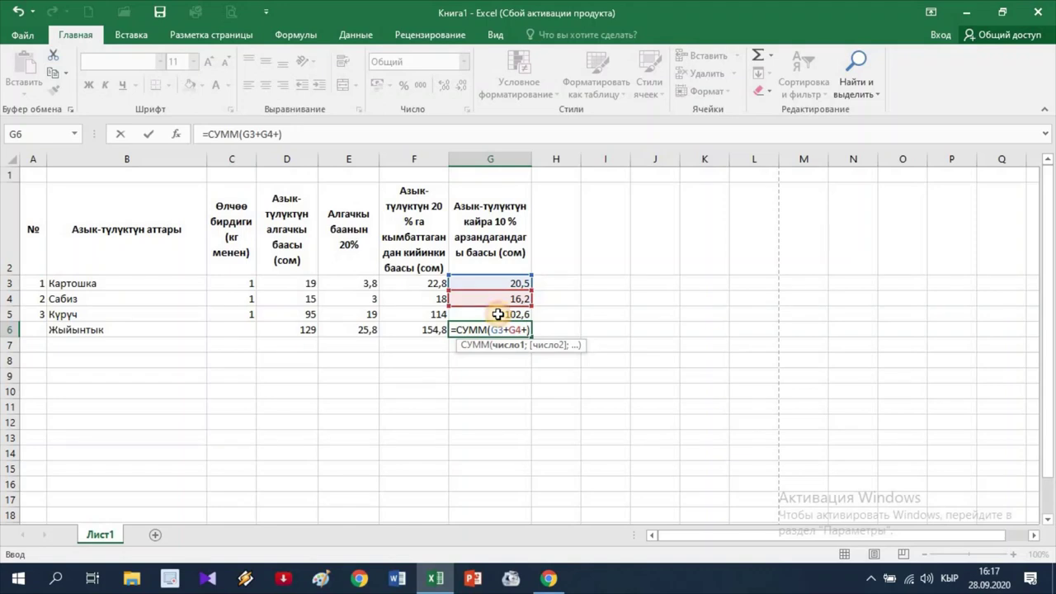
click(497, 315)
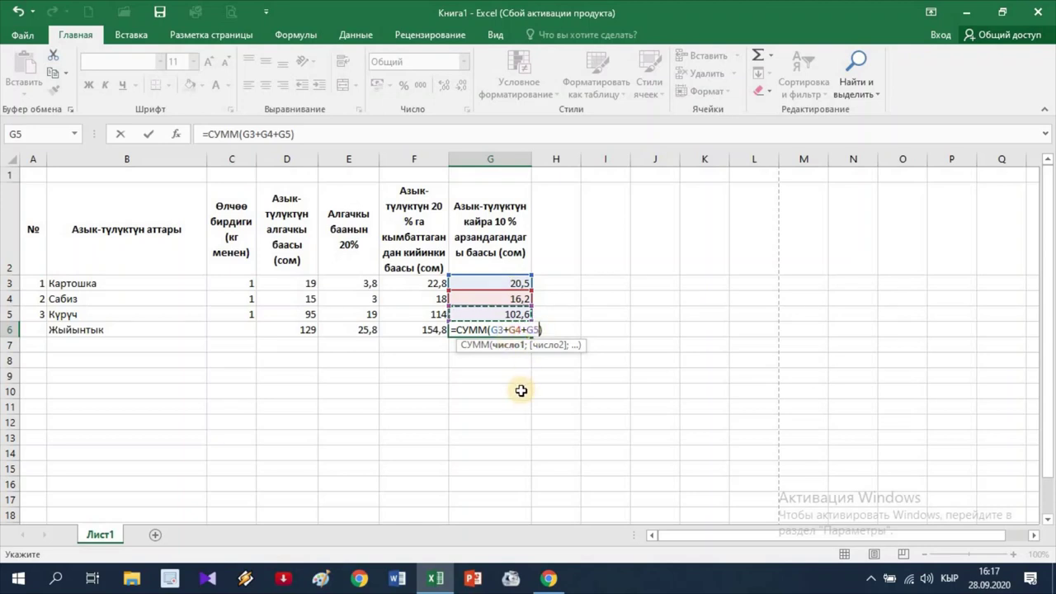
key(Return)
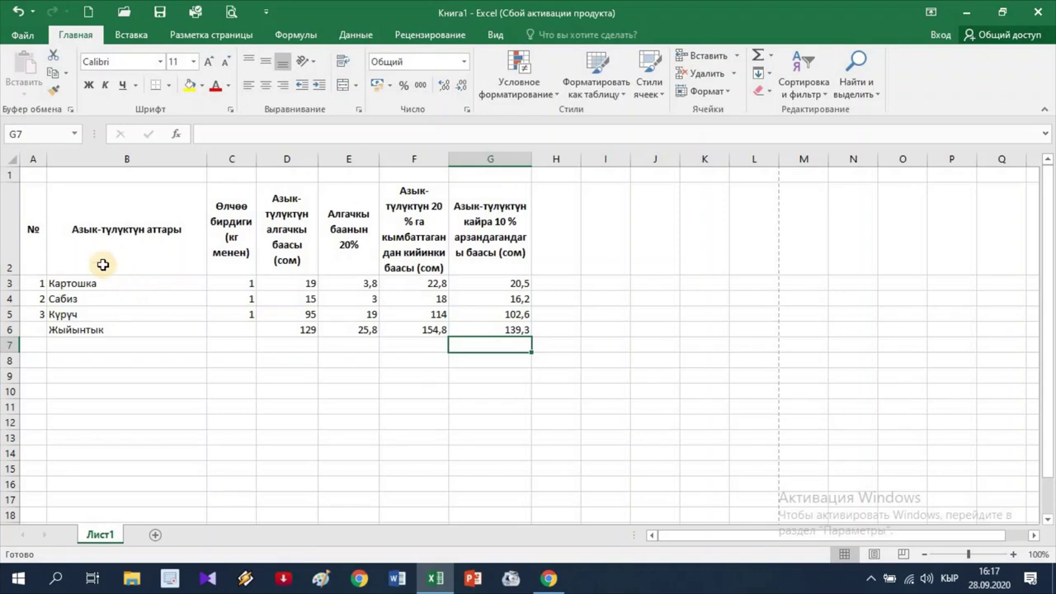
Apply All Borders to the whole table range A2:G6.
drag(28, 198, 134, 330)
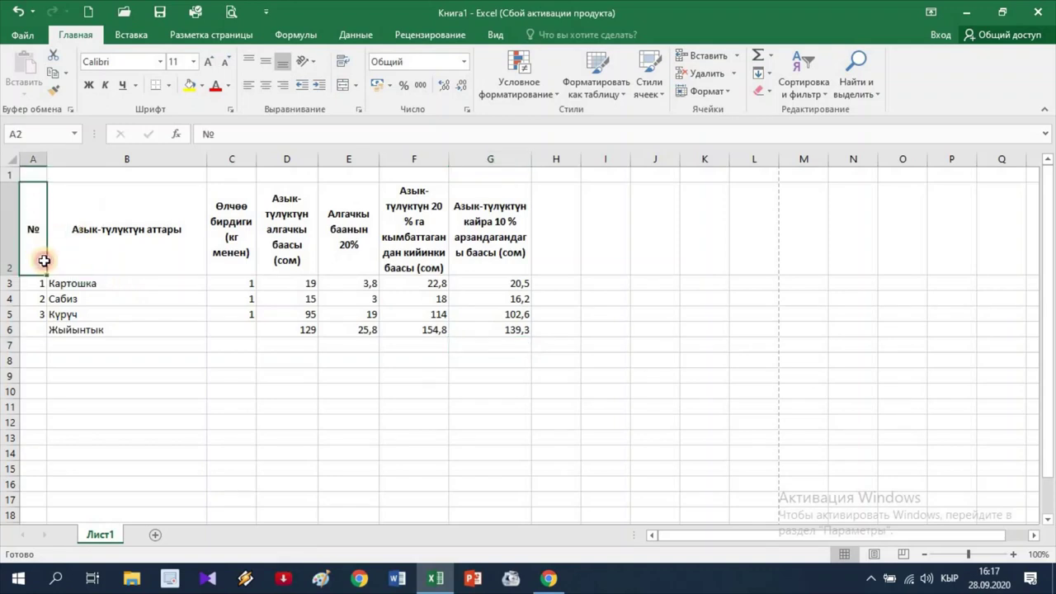
drag(264, 334, 437, 272)
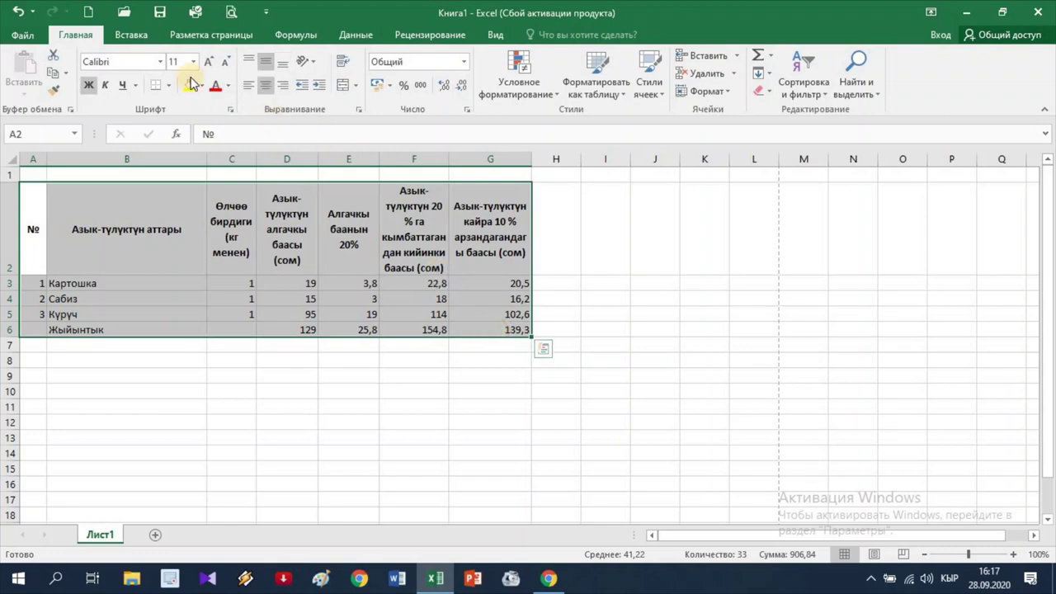
click(130, 86)
click(171, 90)
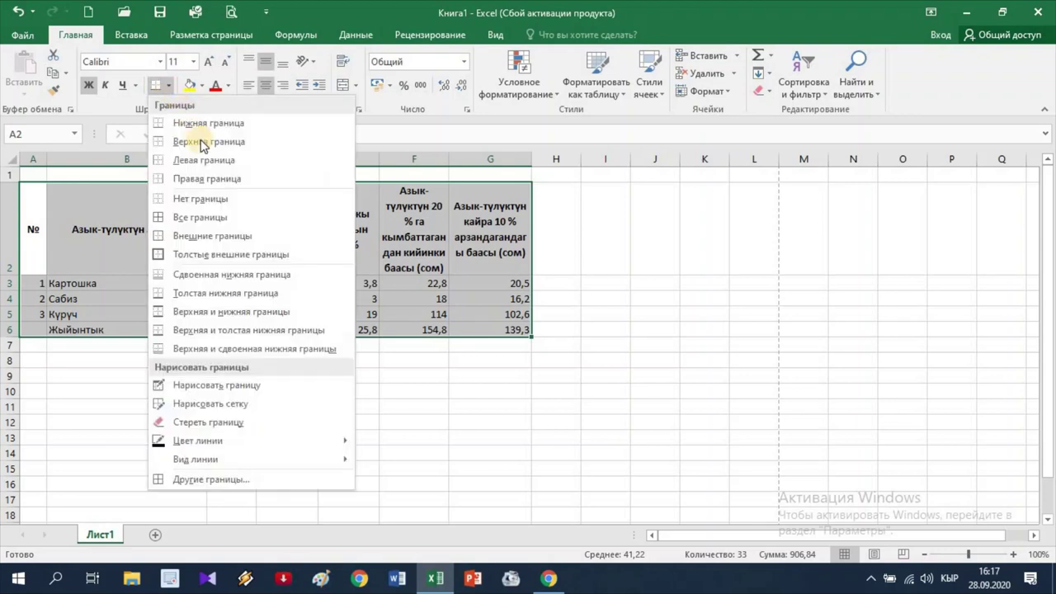
click(203, 217)
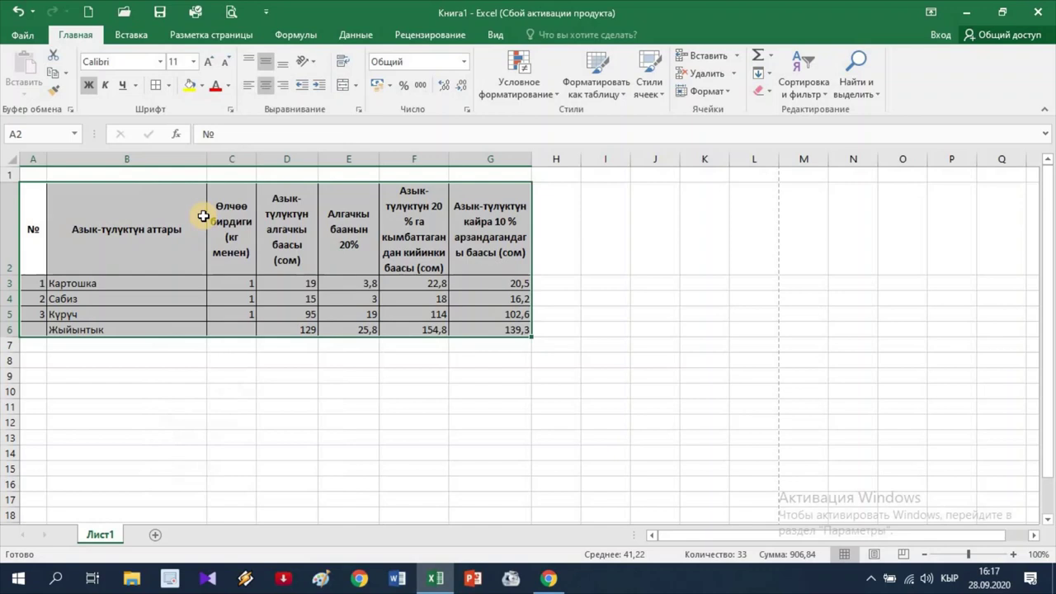
click(211, 355)
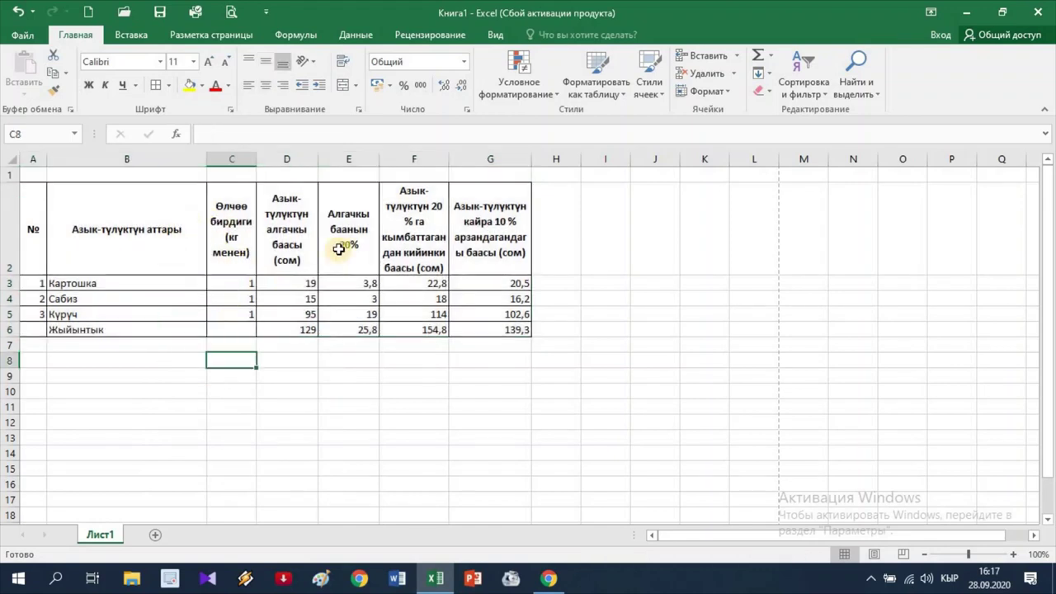
Make the Жыйынтык label in B6 bold and right-aligned.
click(79, 333)
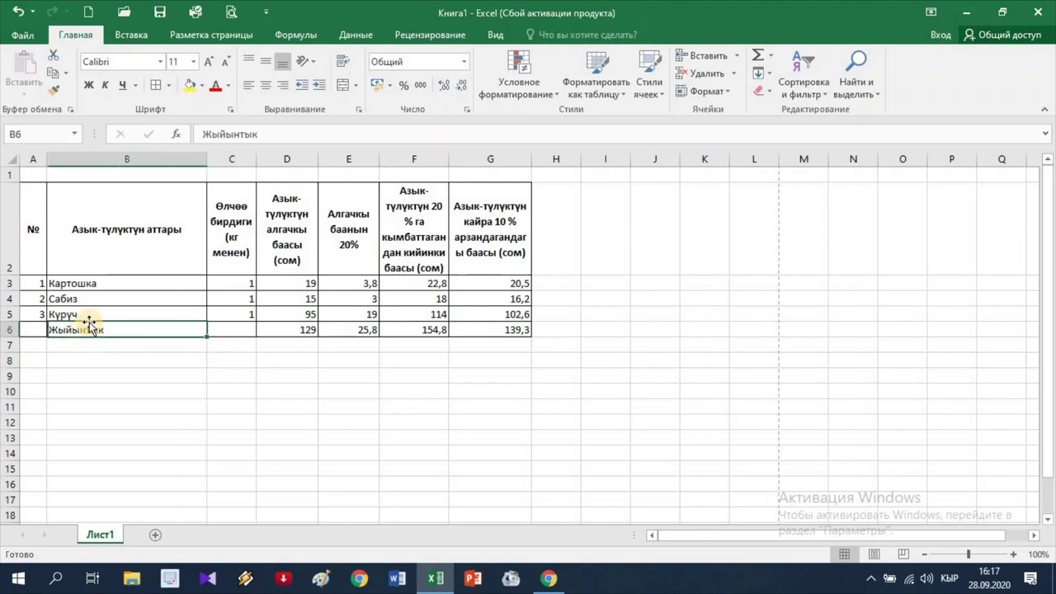
click(87, 88)
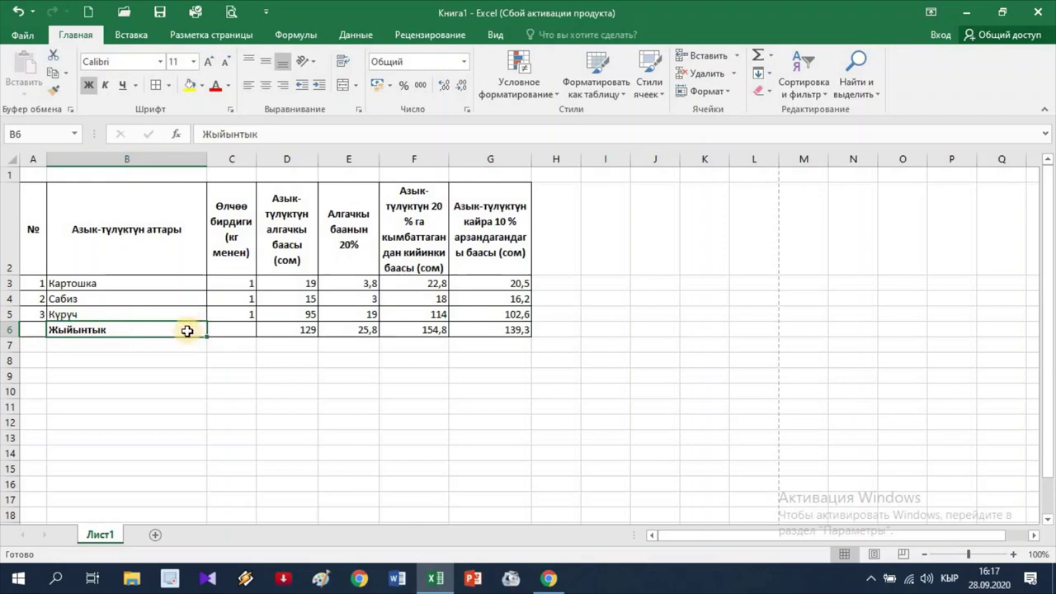
click(282, 87)
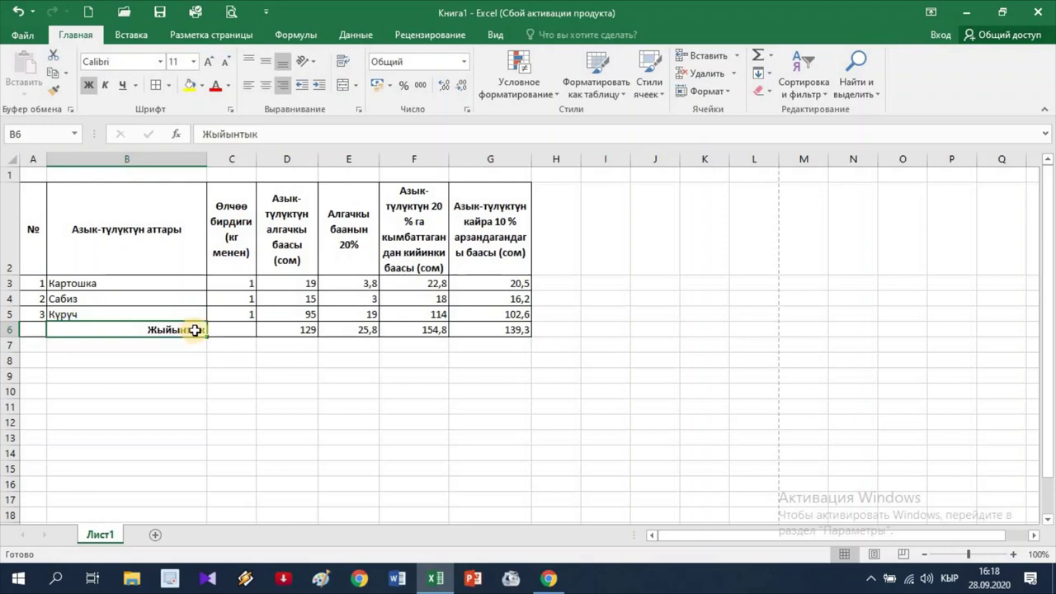
click(34, 283)
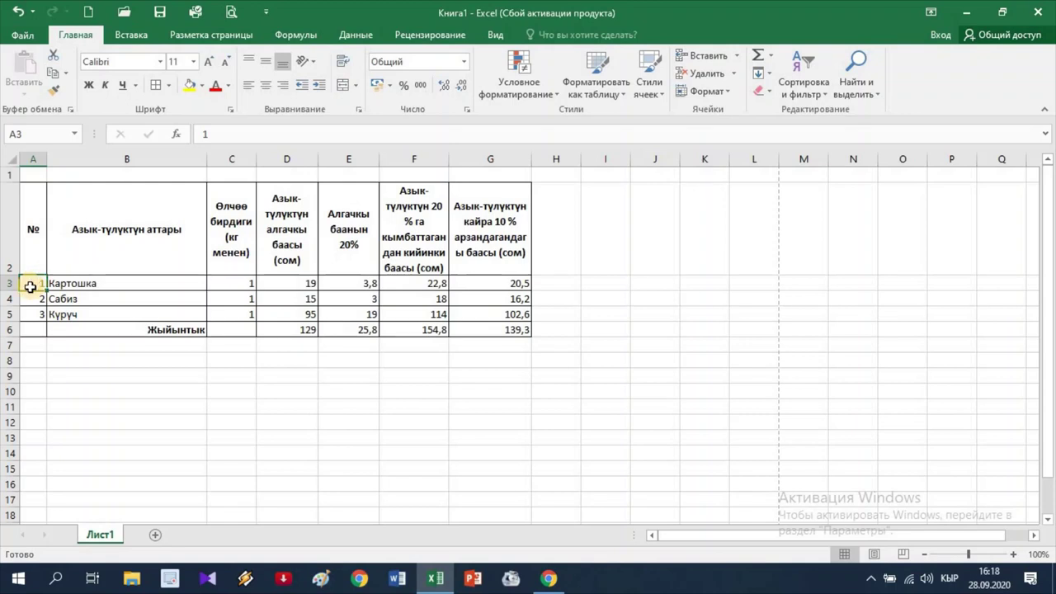
Fill the Картошка, Сабиз and Курүч rows yellow, green and blue.
drag(29, 286, 490, 283)
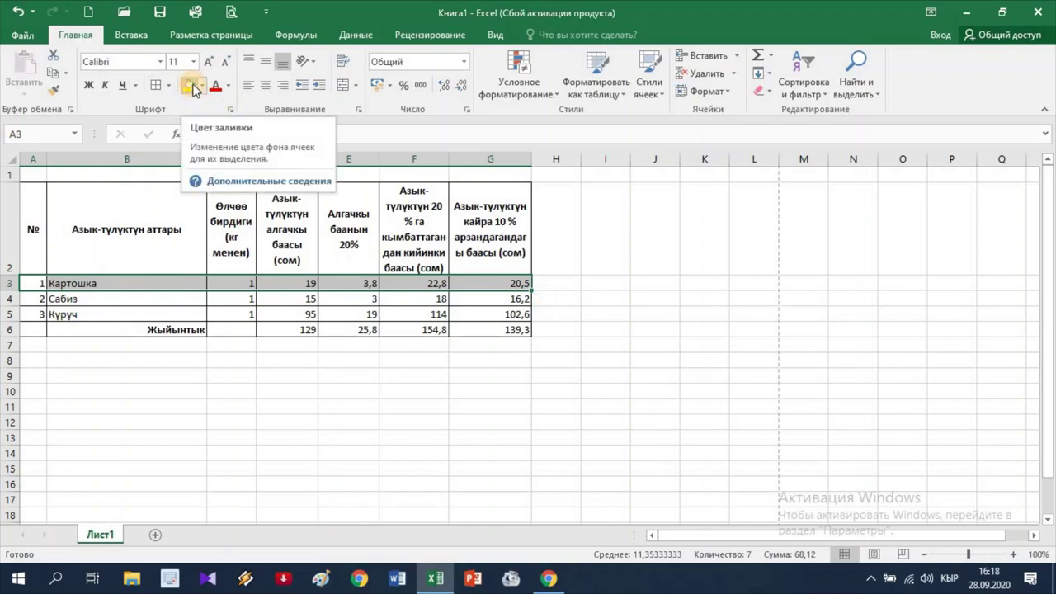
click(191, 85)
drag(33, 299, 479, 297)
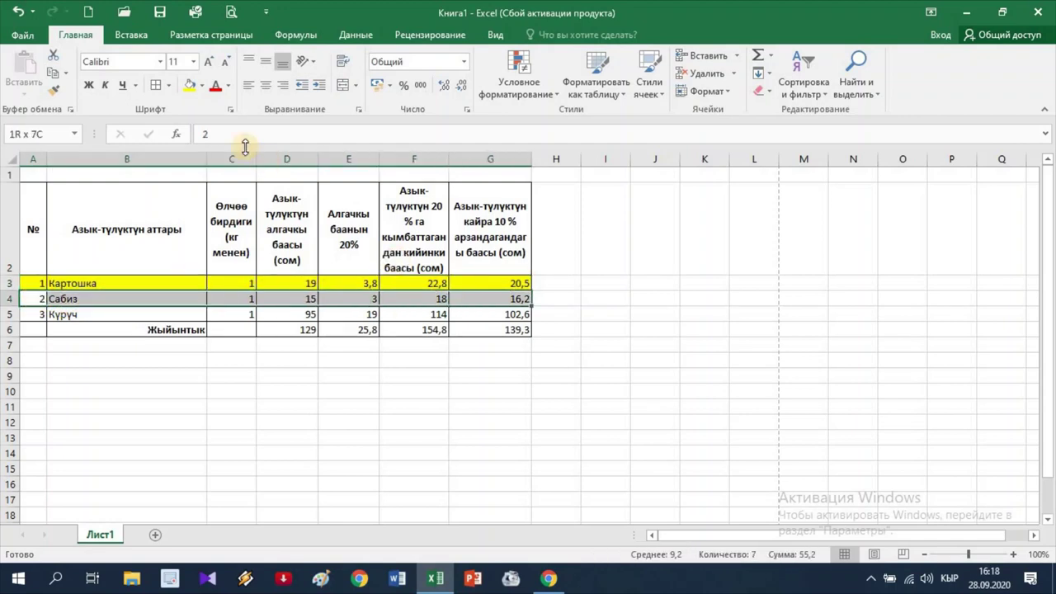
click(201, 86)
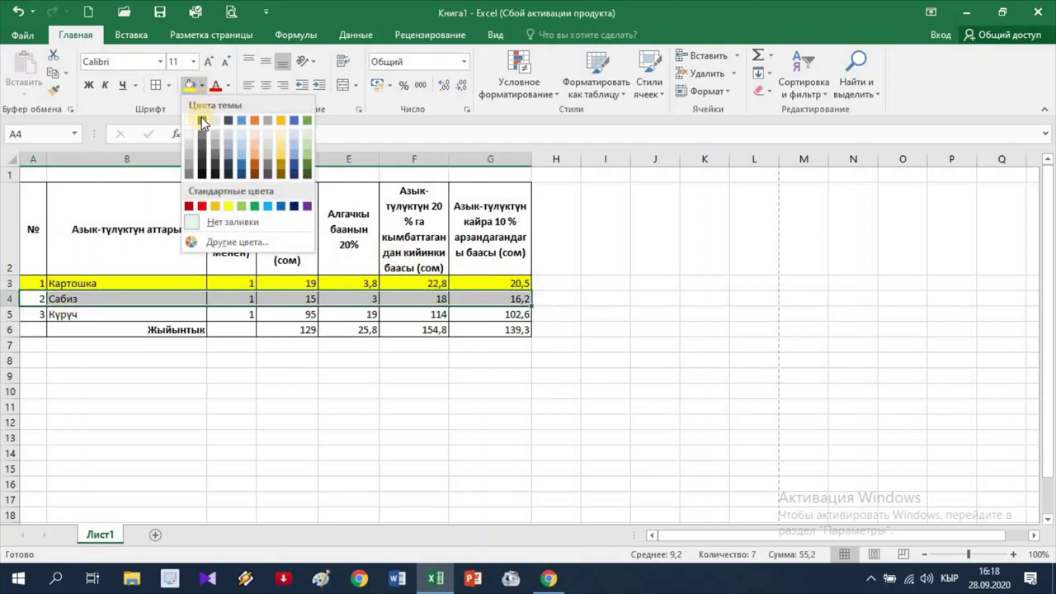
click(254, 206)
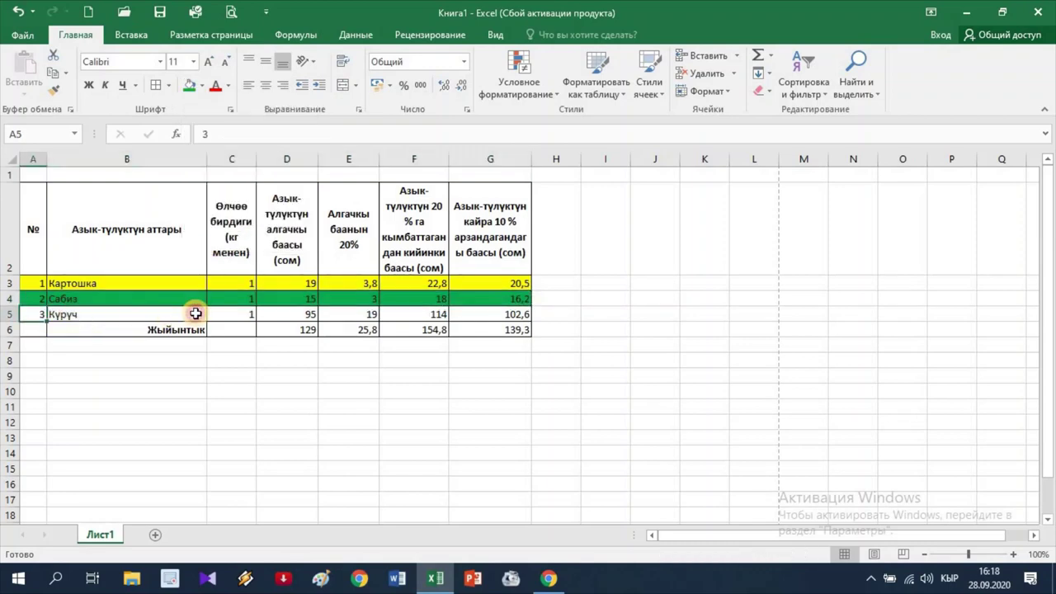
drag(37, 313, 507, 314)
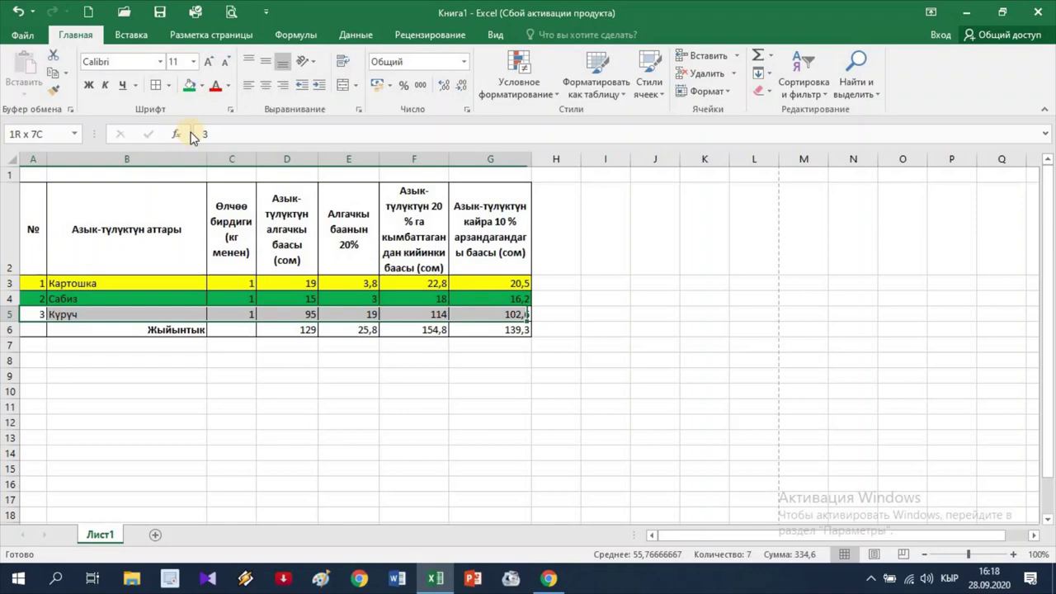
click(201, 86)
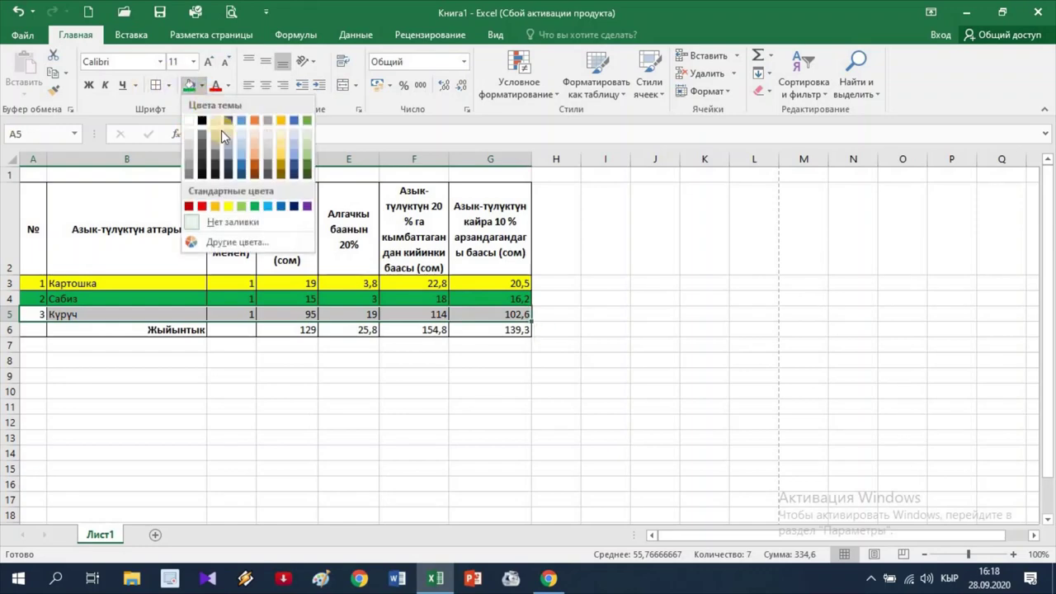
click(280, 206)
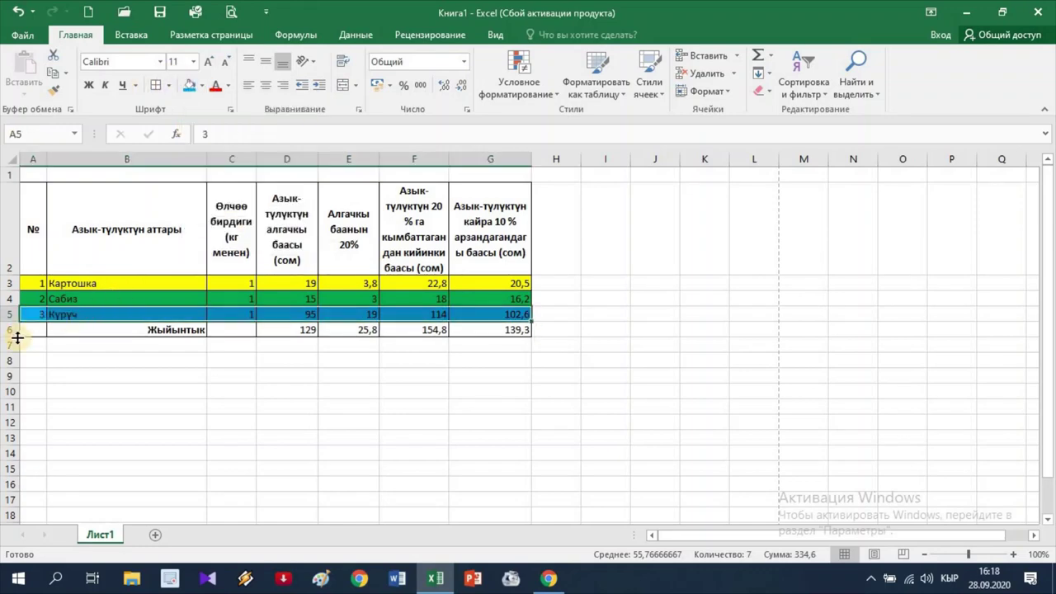
Fill the Жыйынтык totals row A6:G6 red.
drag(31, 330, 275, 326)
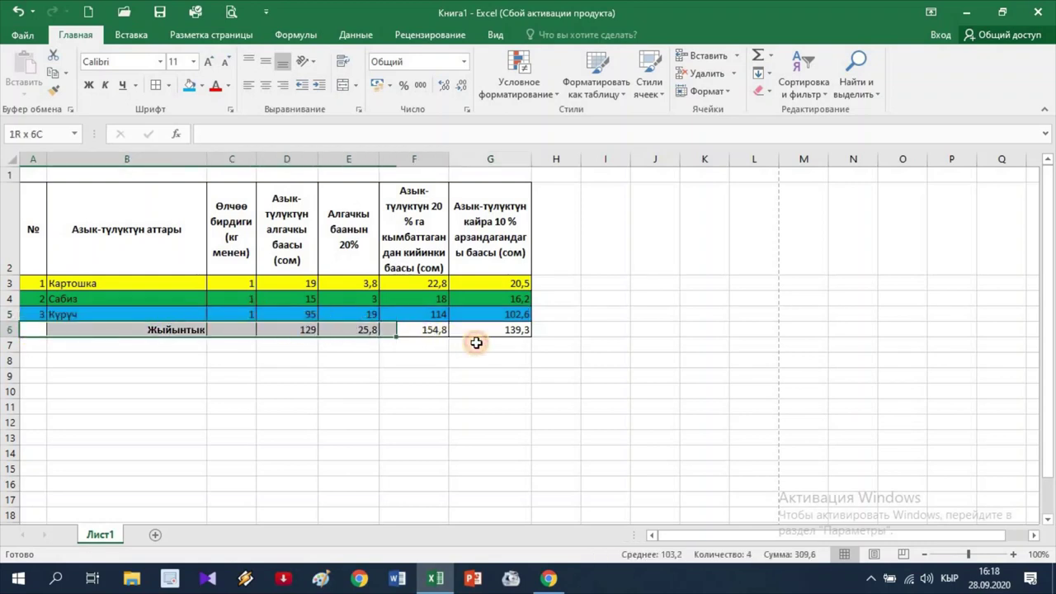
drag(275, 327, 487, 330)
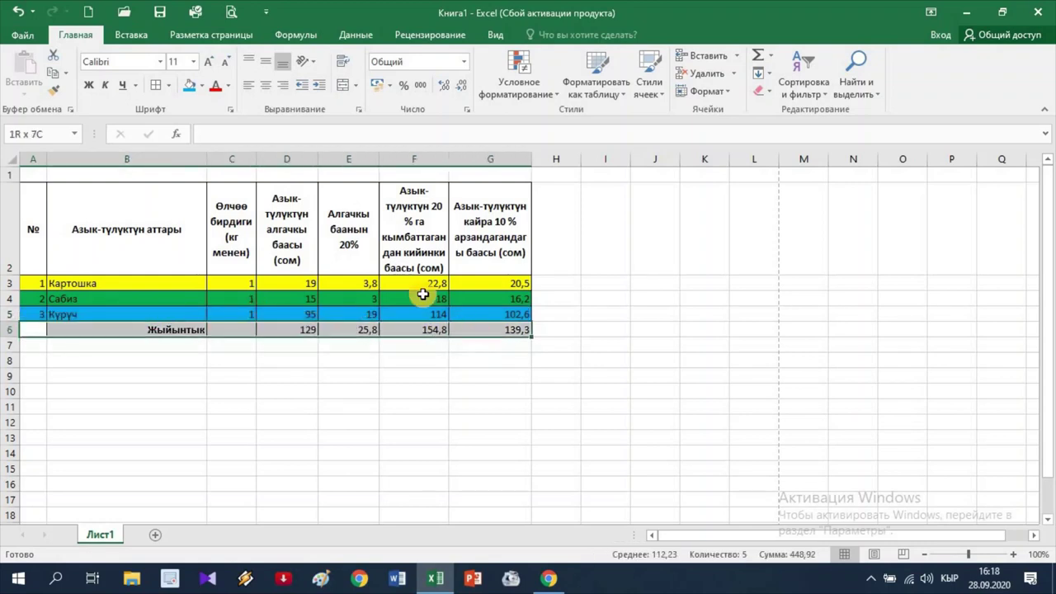
click(201, 86)
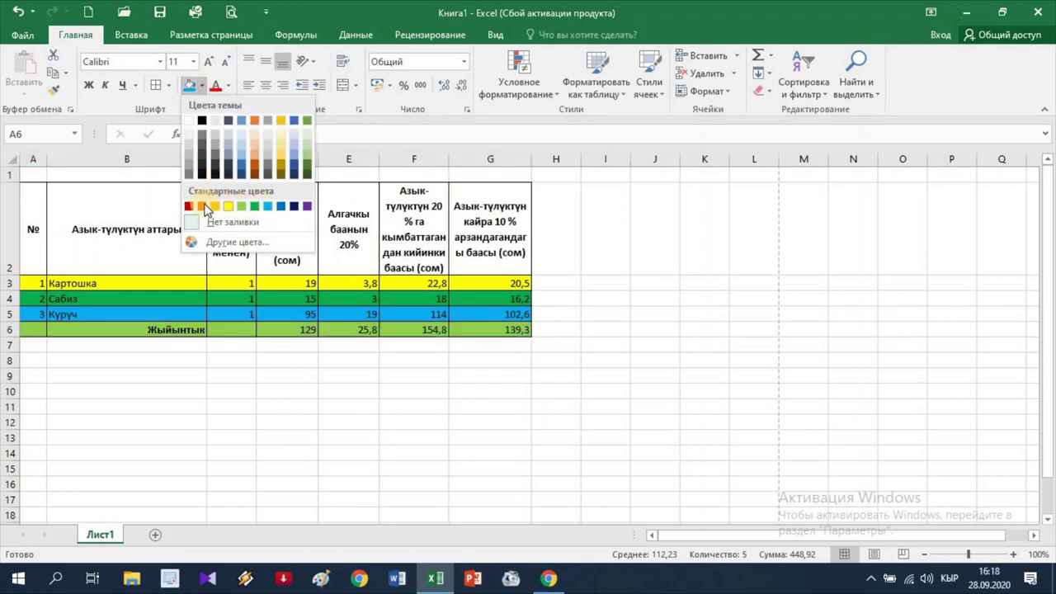
click(202, 207)
click(99, 328)
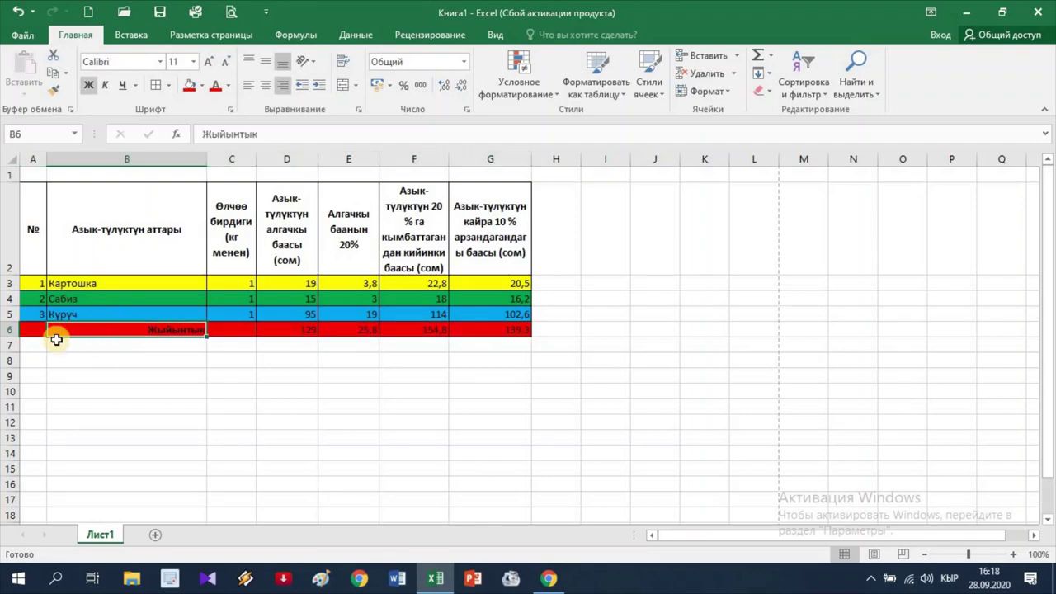
click(42, 331)
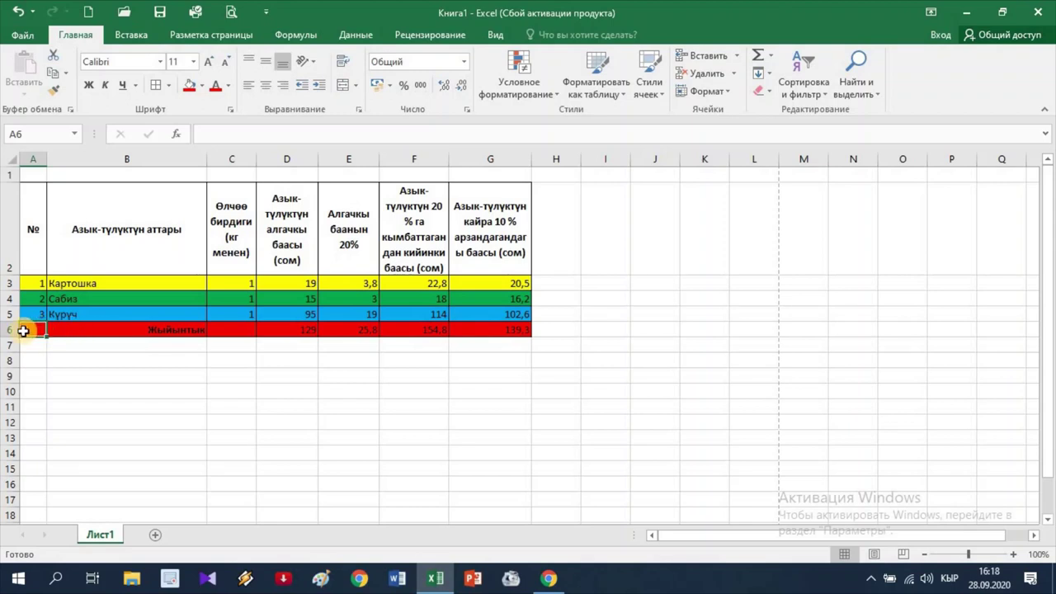
drag(27, 330, 91, 332)
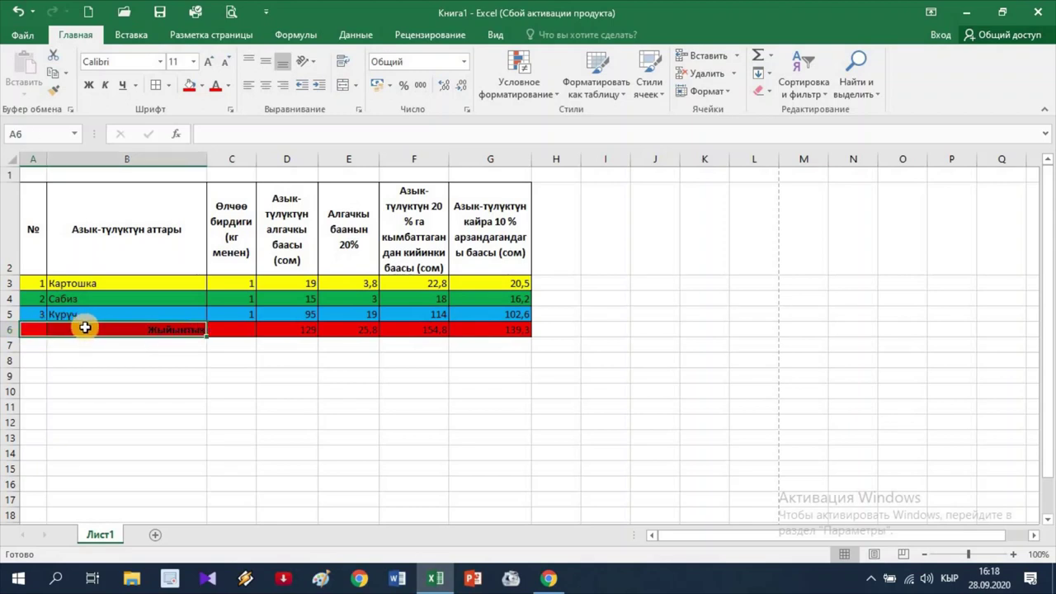
Merge A6:B6 via Format Cells so Жыйынтык occupies one cell.
right_click(85, 327)
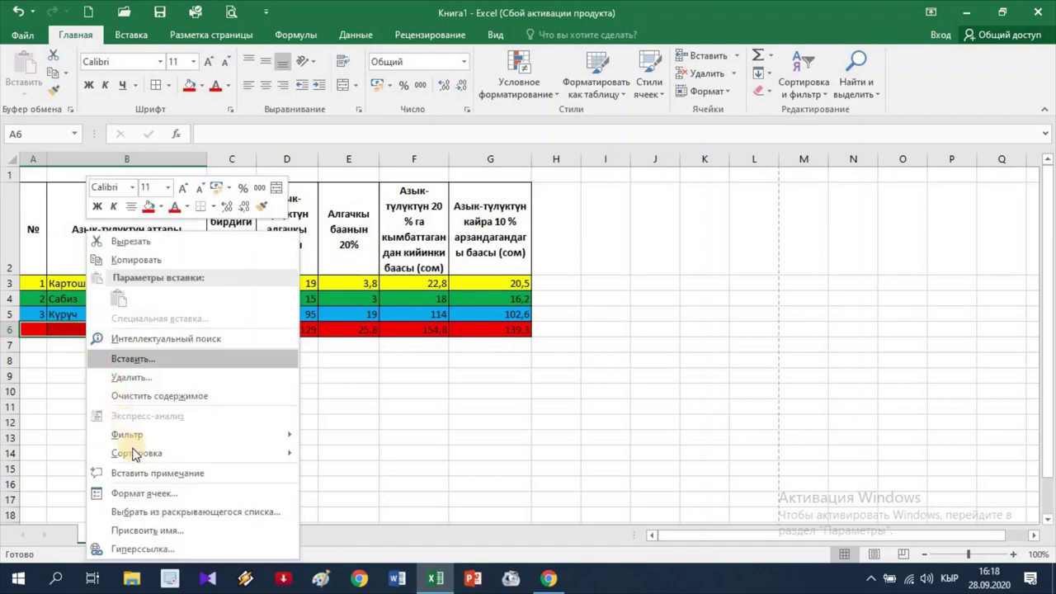
click(133, 492)
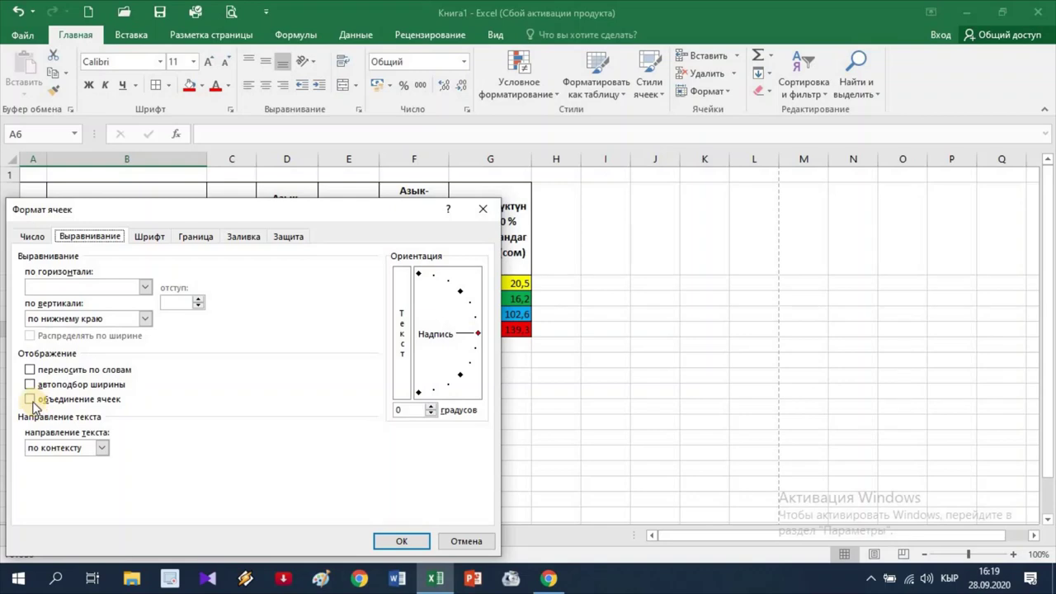
click(30, 399)
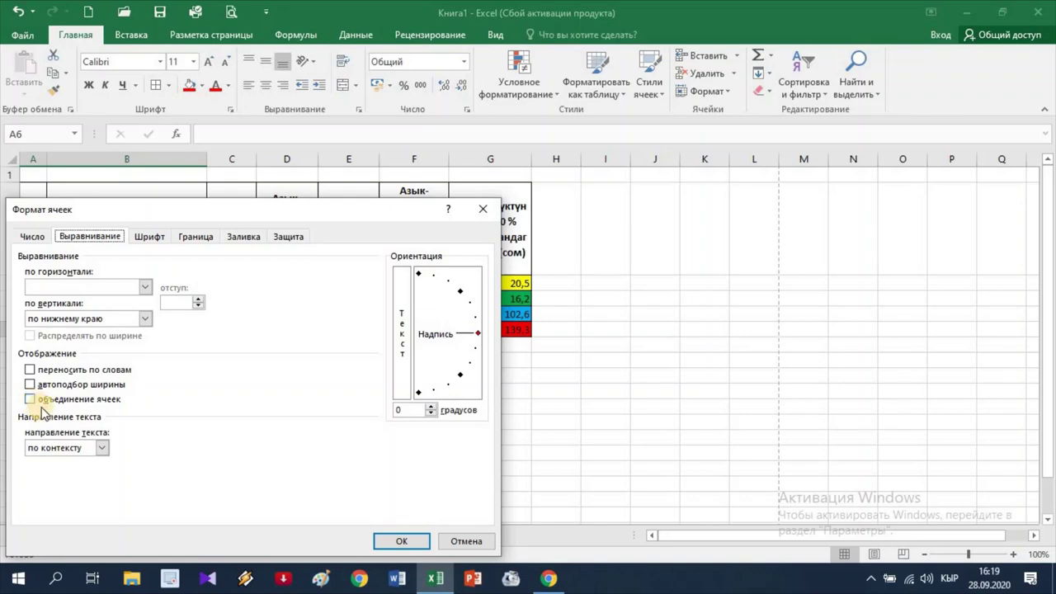
click(388, 542)
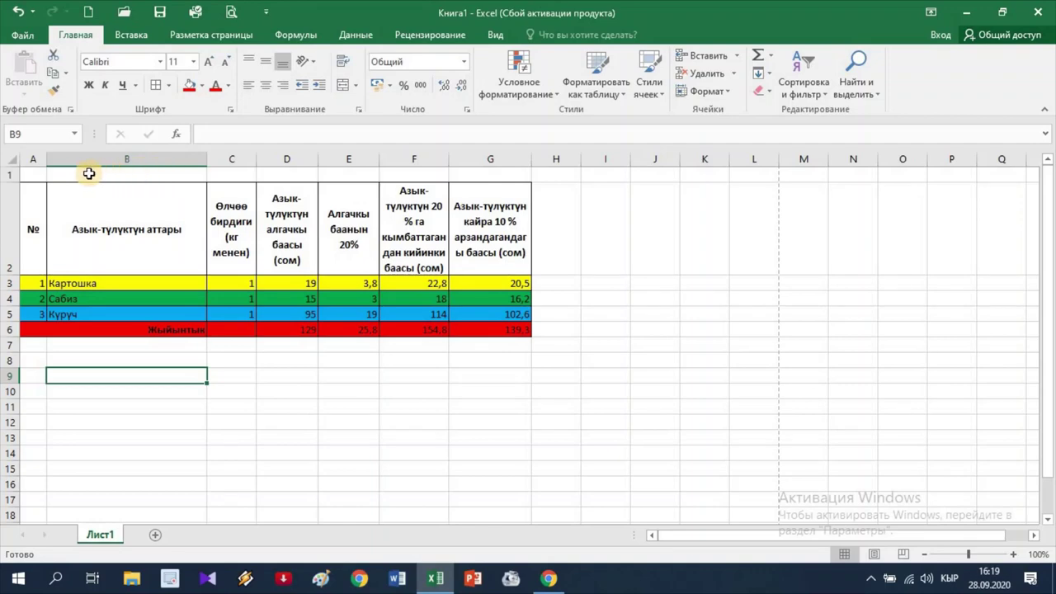
Insert an entire blank row at row 1, shifting the table down one row.
click(37, 176)
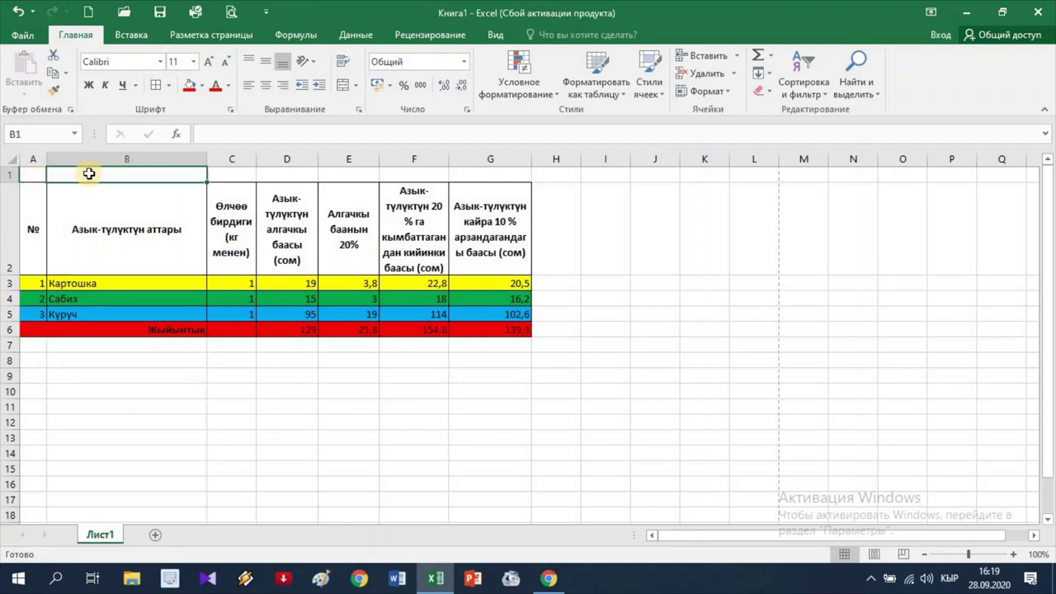
drag(38, 176, 104, 187)
right_click(98, 174)
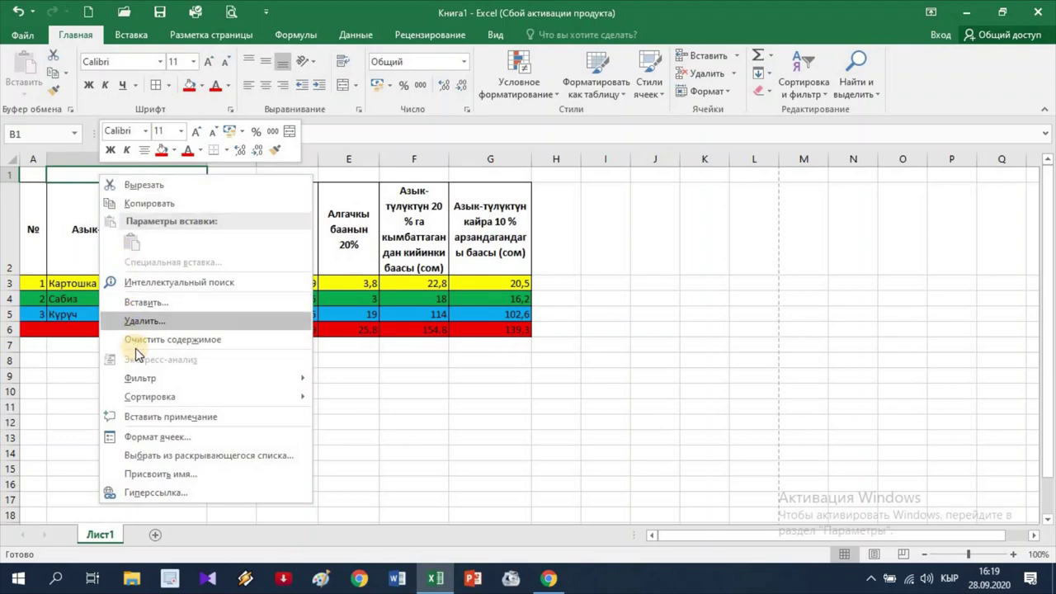
click(153, 305)
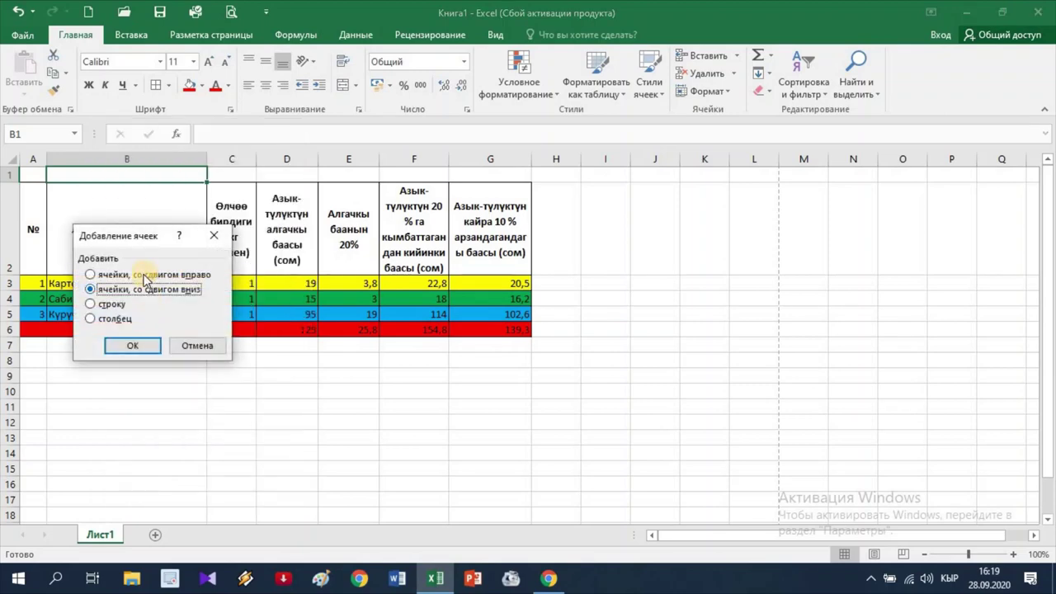
click(104, 306)
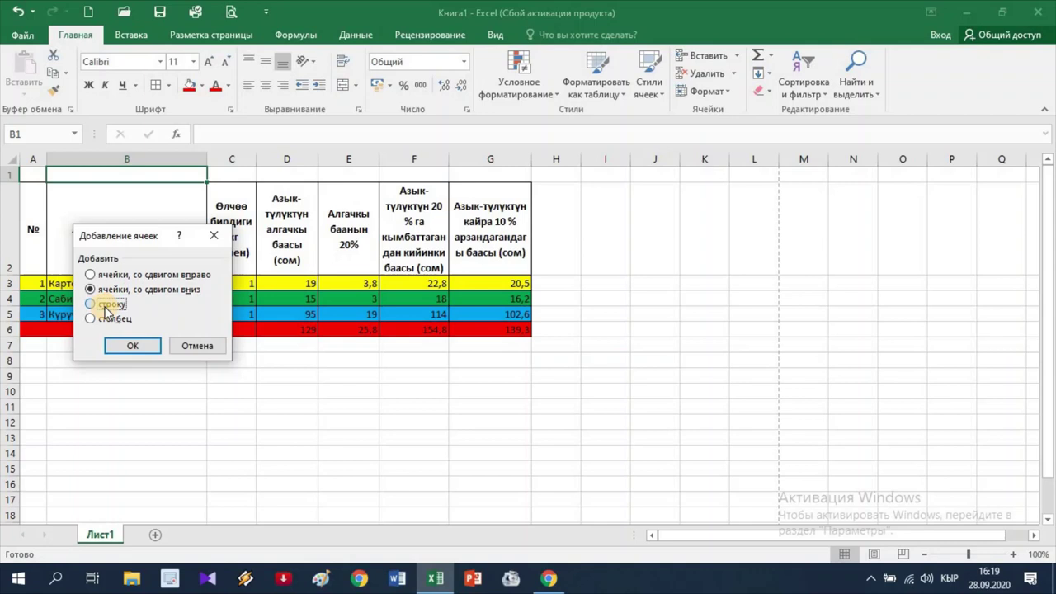
click(144, 347)
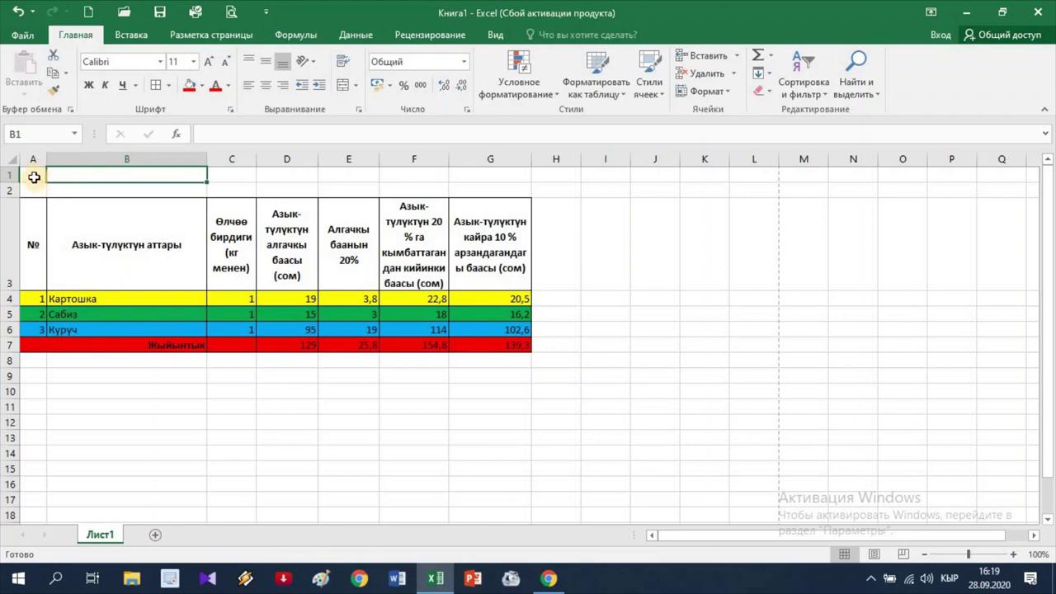
drag(34, 176, 349, 181)
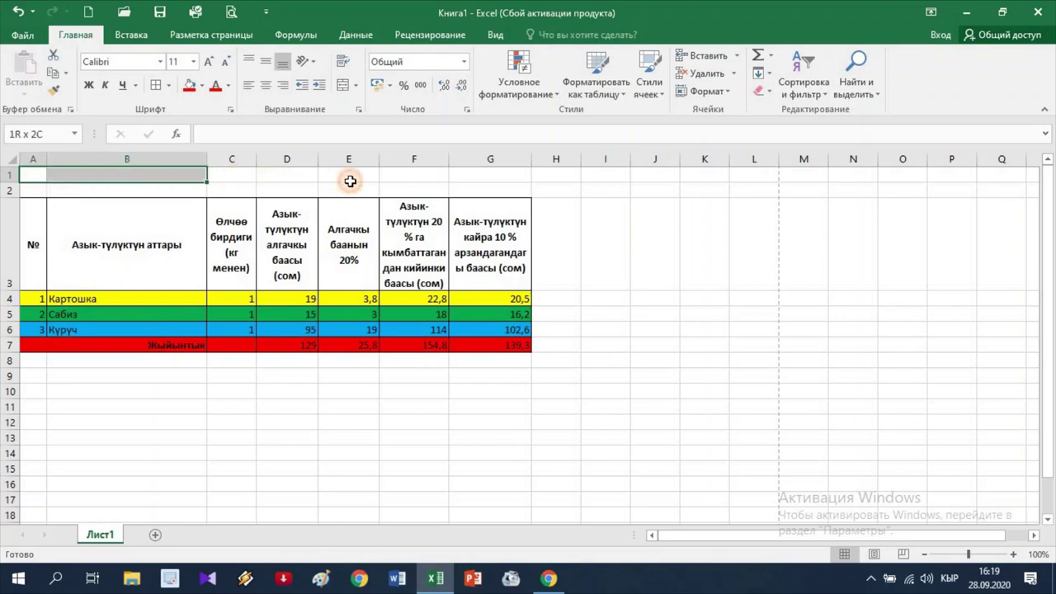
Merge A1:L1 into one cell, centred horizontally and vertically, with wrap text on.
mouse_move(349, 180)
mouse_down()
mouse_move(766, 181)
mouse_move(743, 177)
mouse_up()
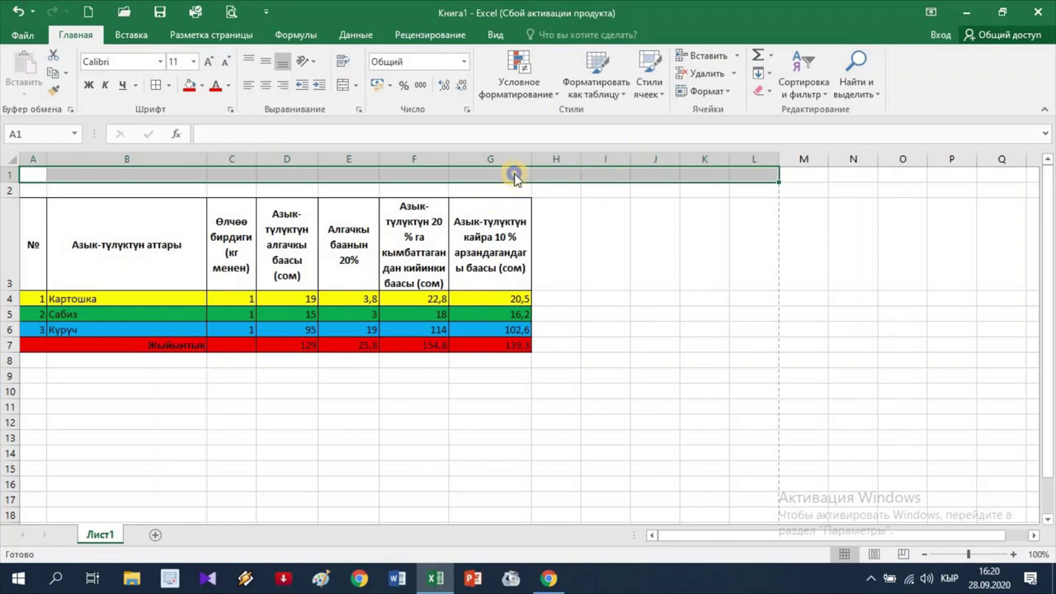
right_click(515, 178)
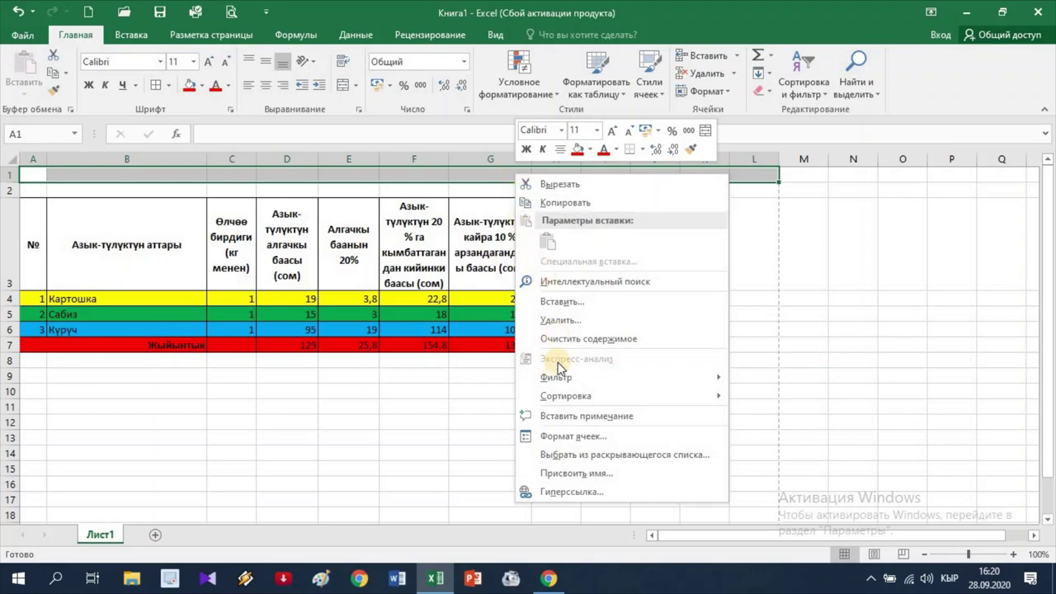
click(575, 438)
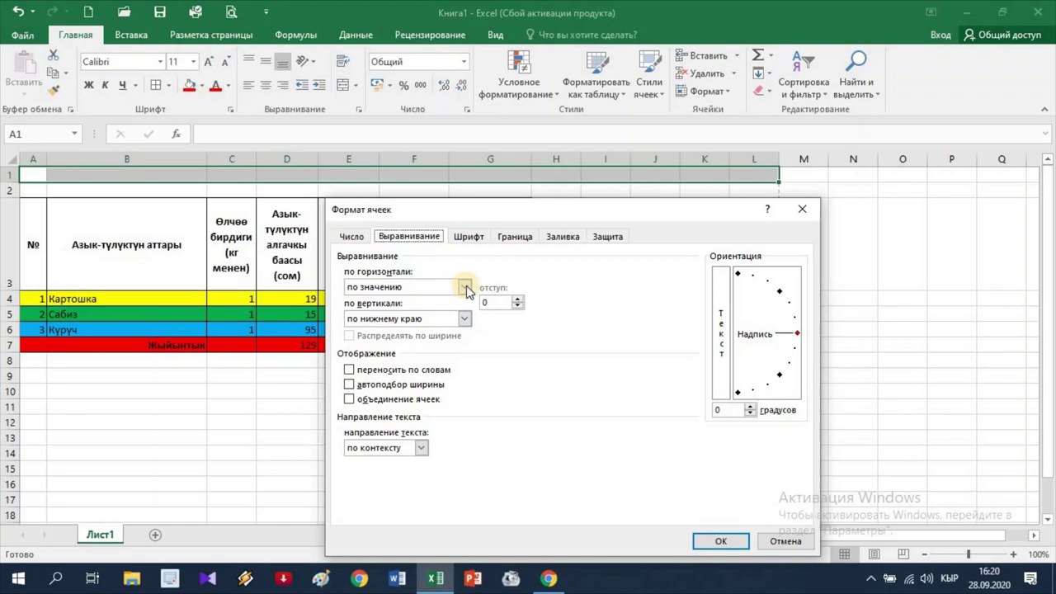
click(466, 287)
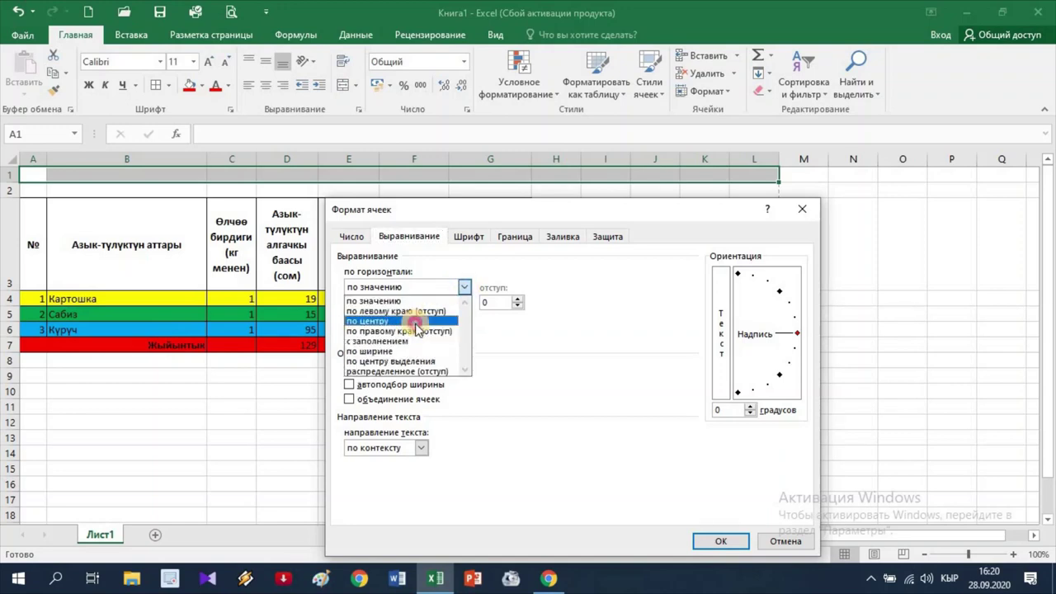
click(420, 322)
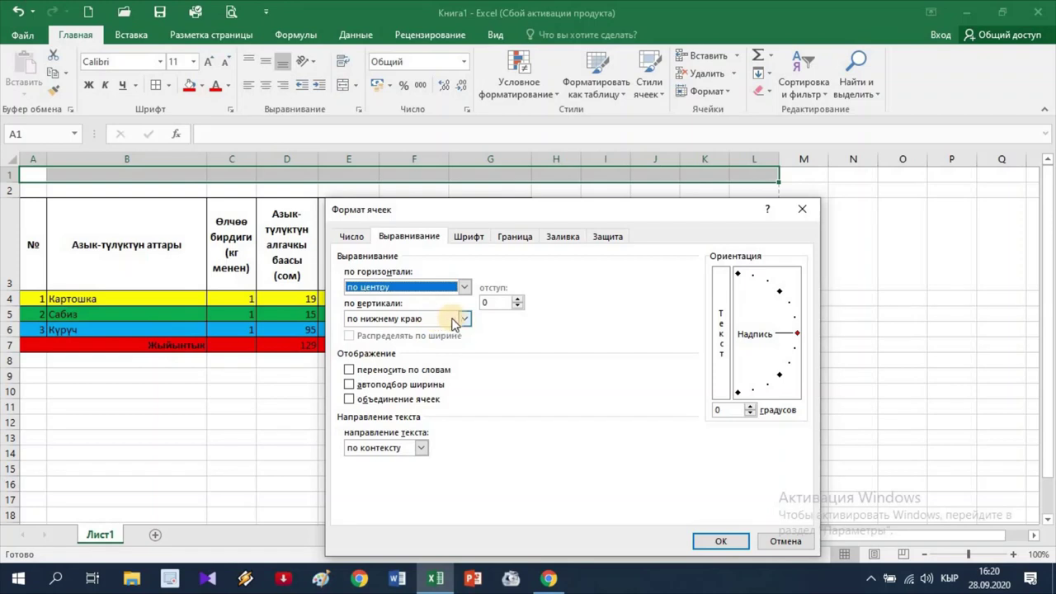
click(464, 318)
click(402, 341)
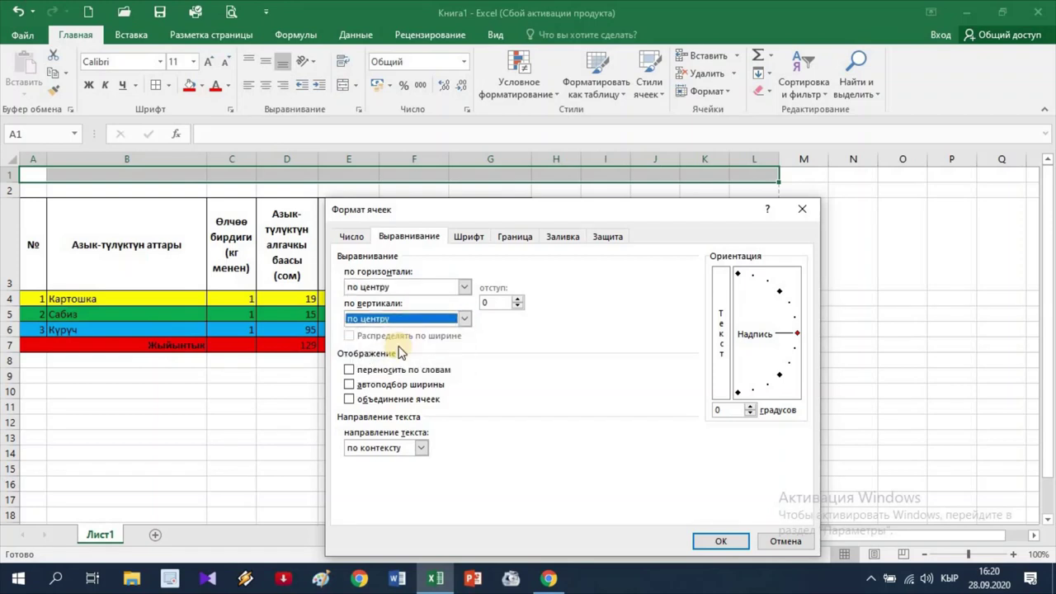
click(350, 372)
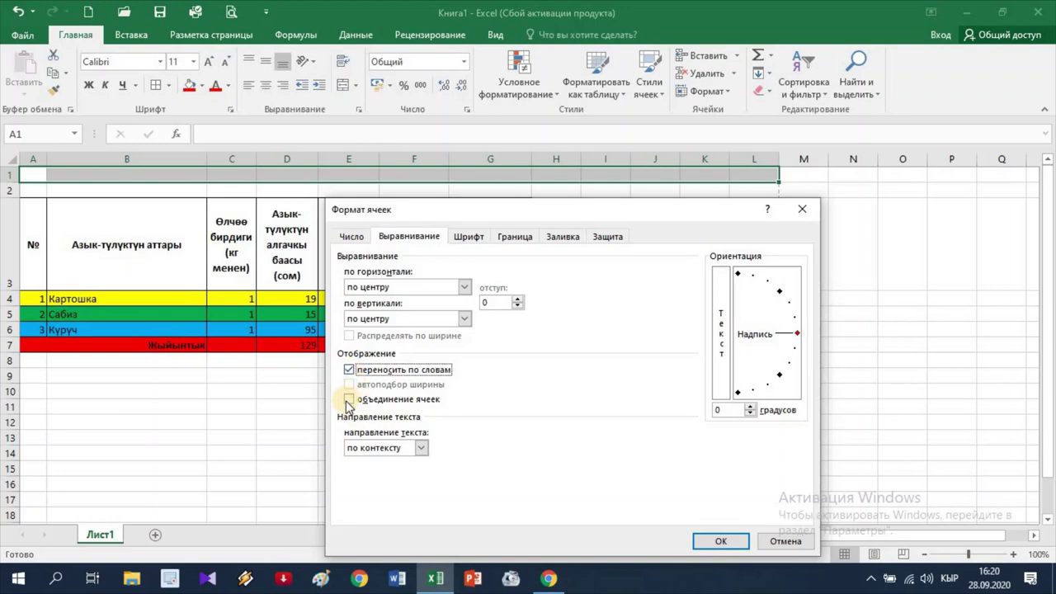
click(347, 399)
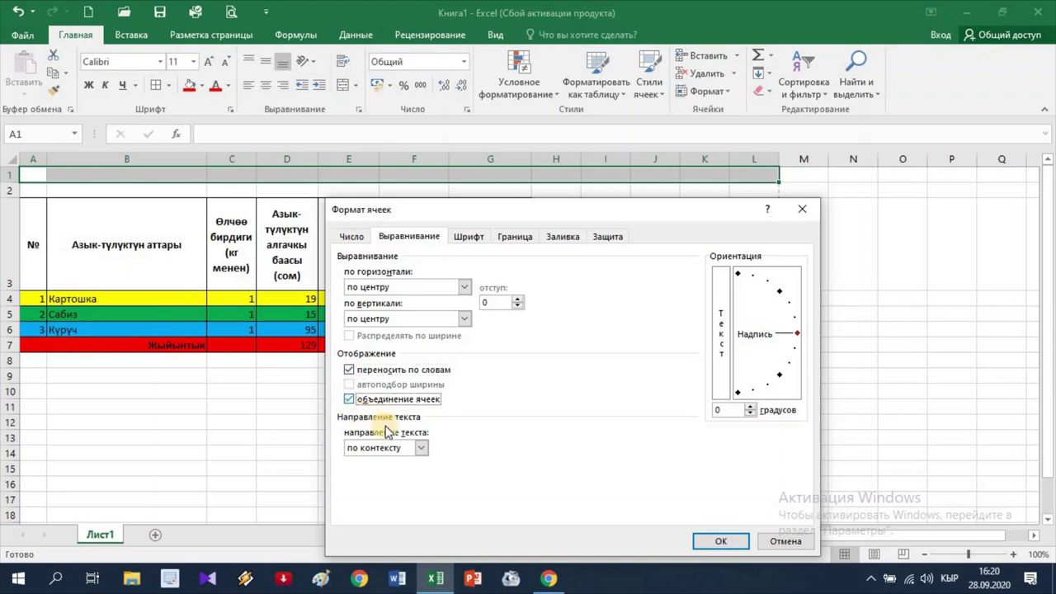
click(708, 540)
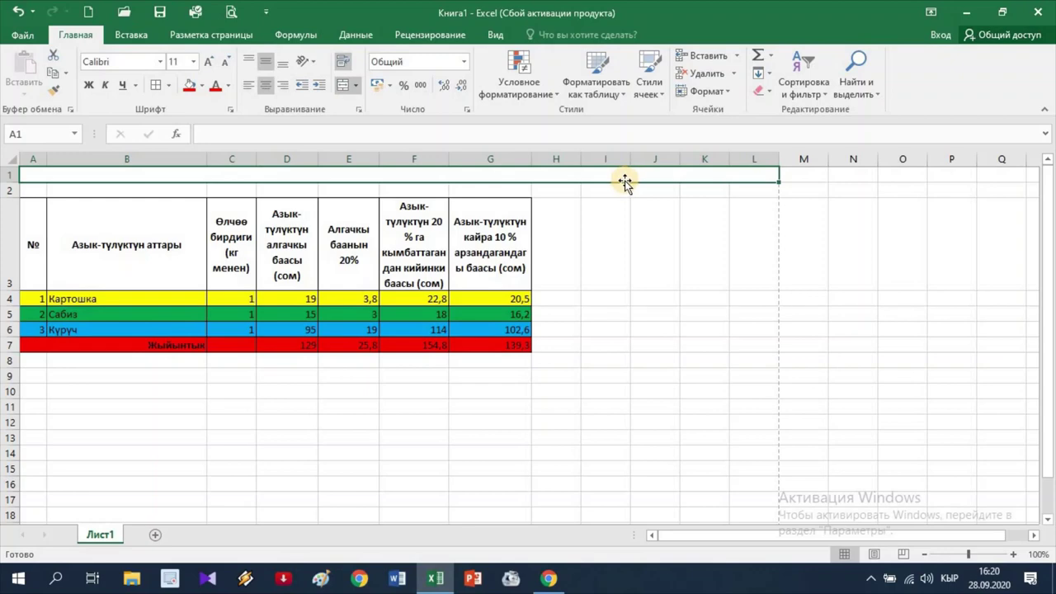
Enter the title 'Азык-түлүктөрдүн баалары жөнүндө маалымат' in the merged cell, correcting the final typo.
text(A)
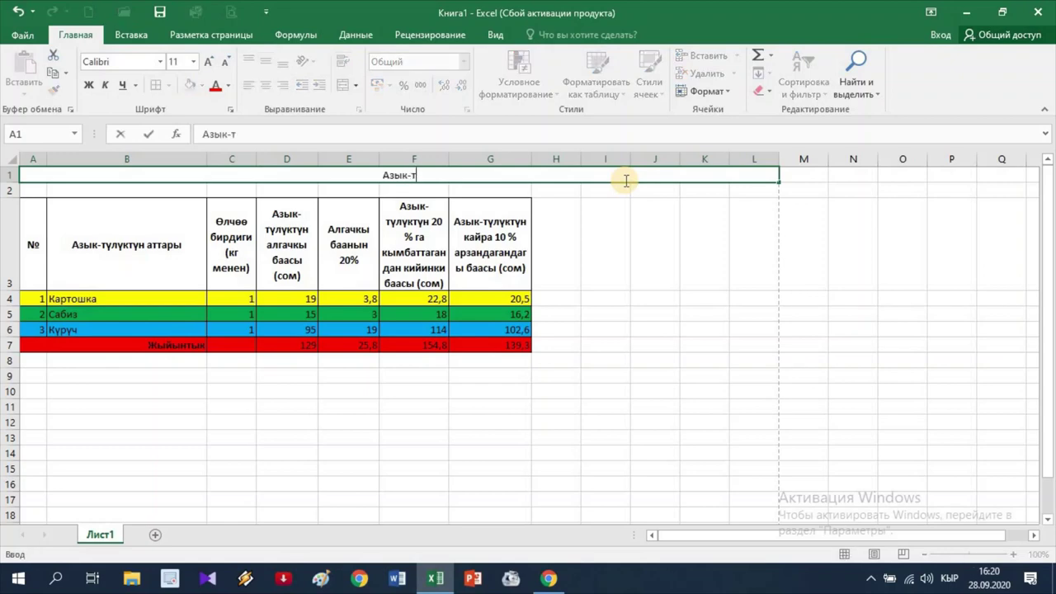
text(үк)
text(төр)
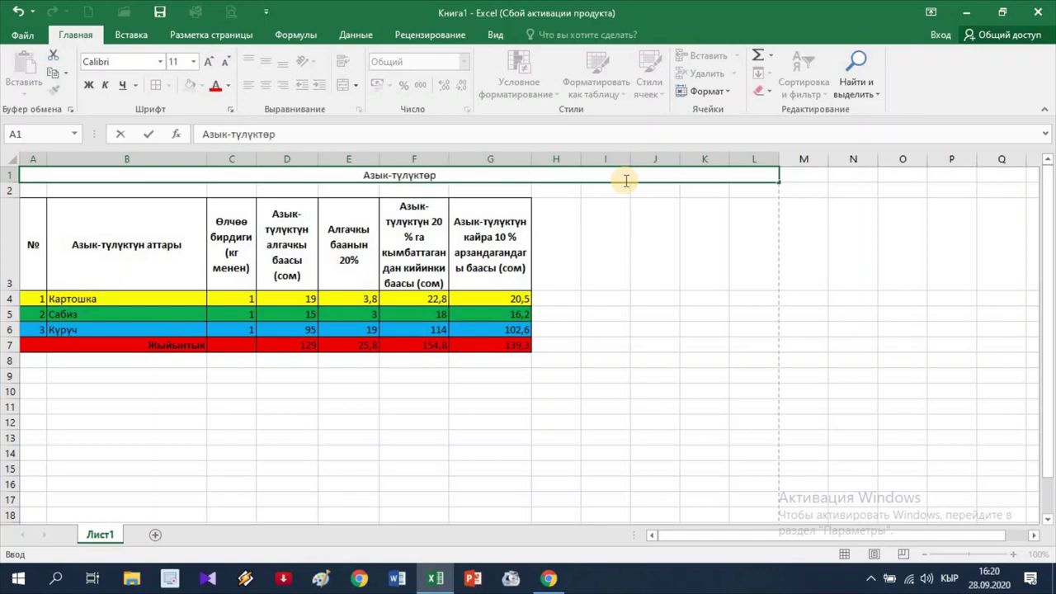
text(дүн)
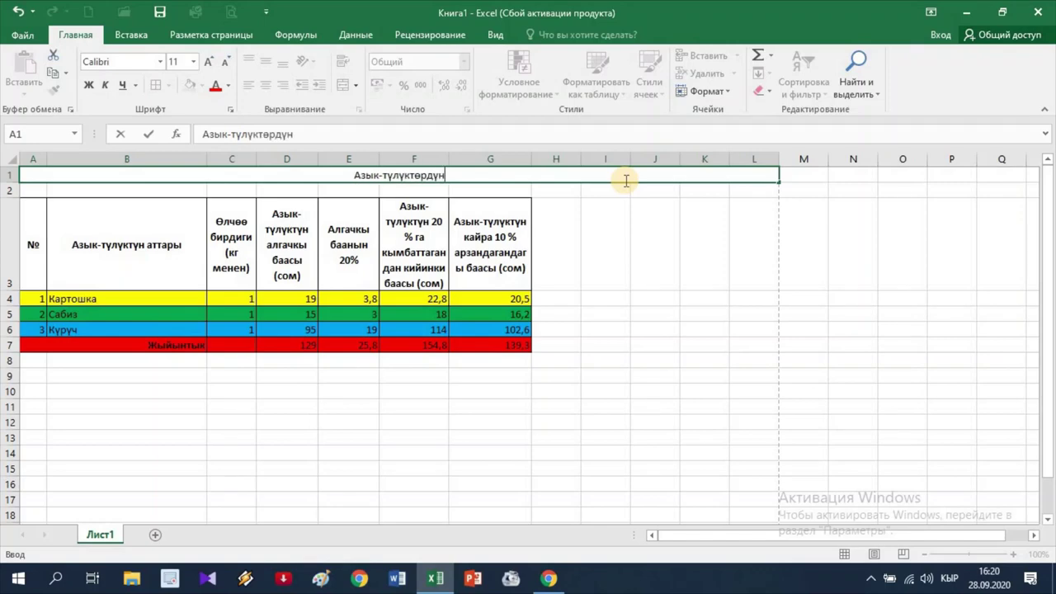
text( баалар)
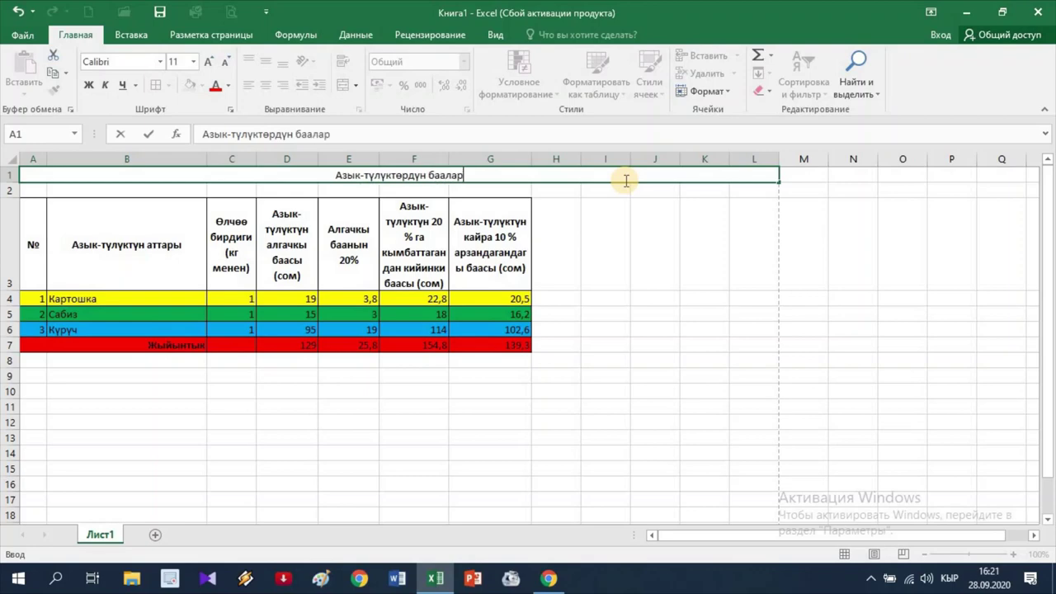
text(ы жөн)
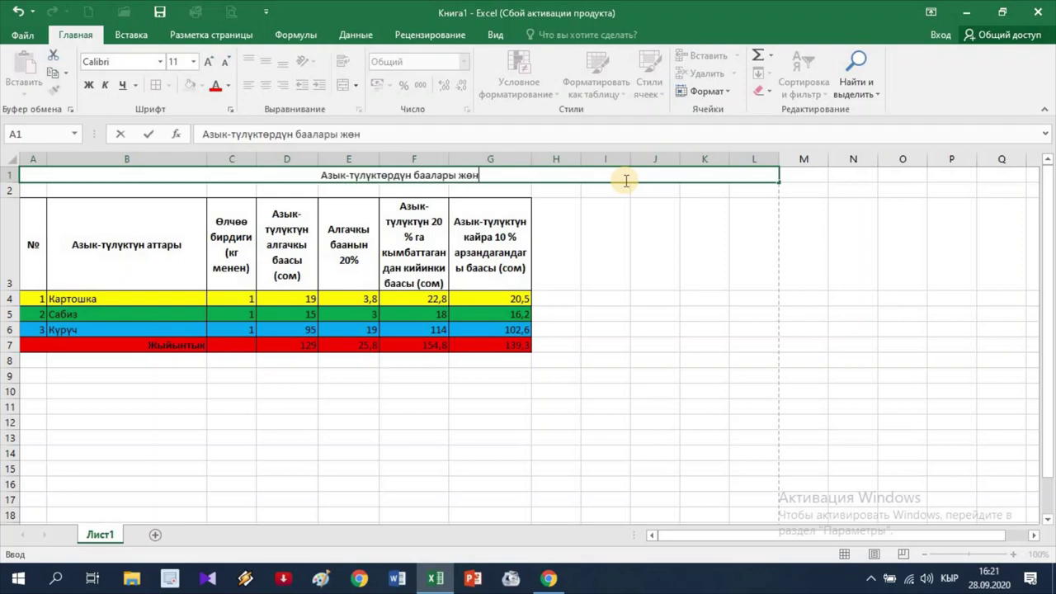
text(үндө)
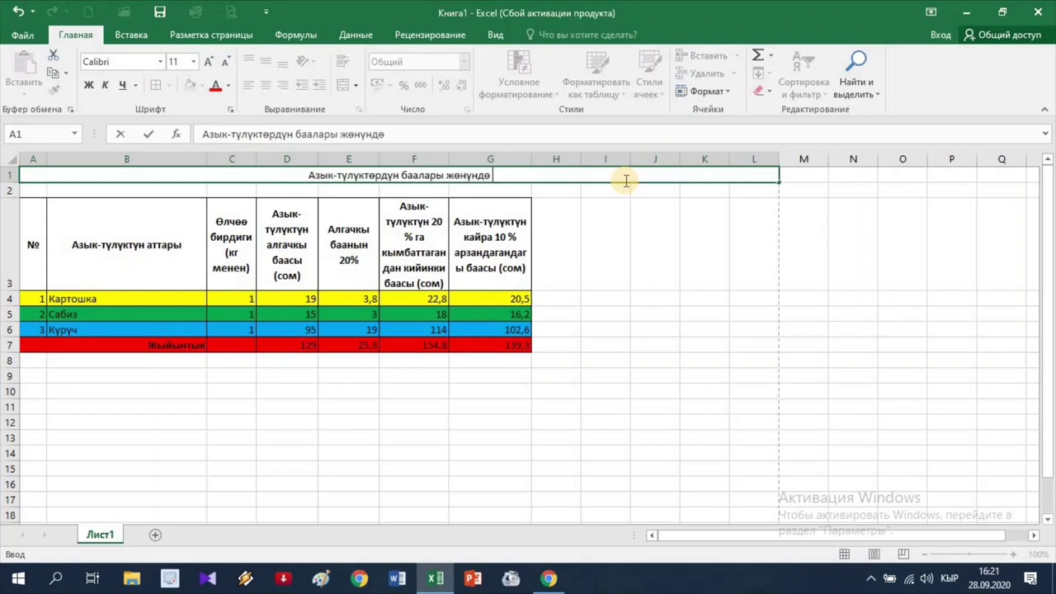
text( маалым)
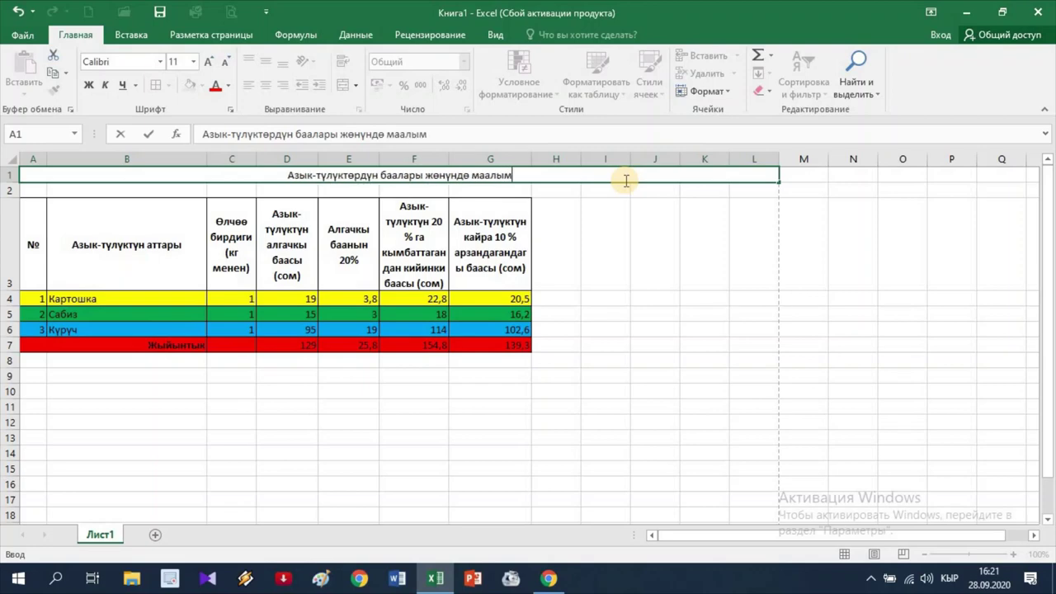
text(аь\)
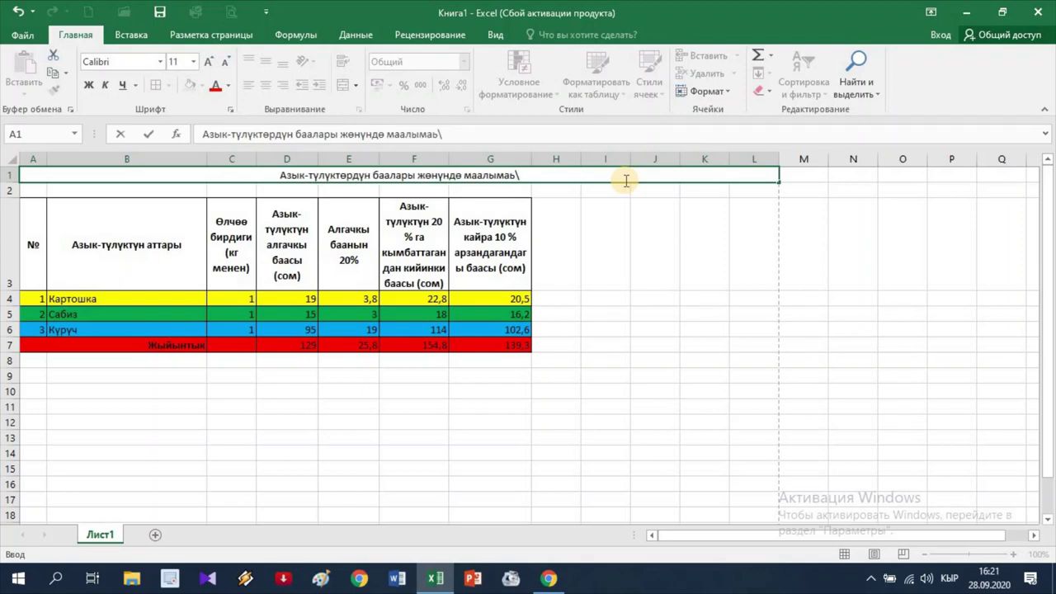
key(BackSpace)
key(BackSpace)
text(и)
key(BackSpace)
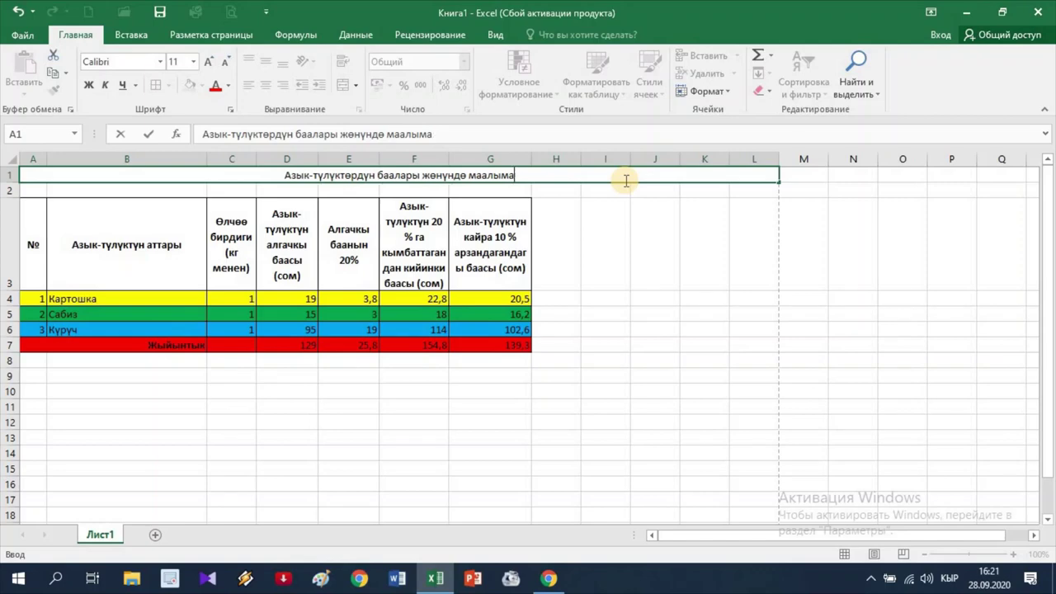
text(т)
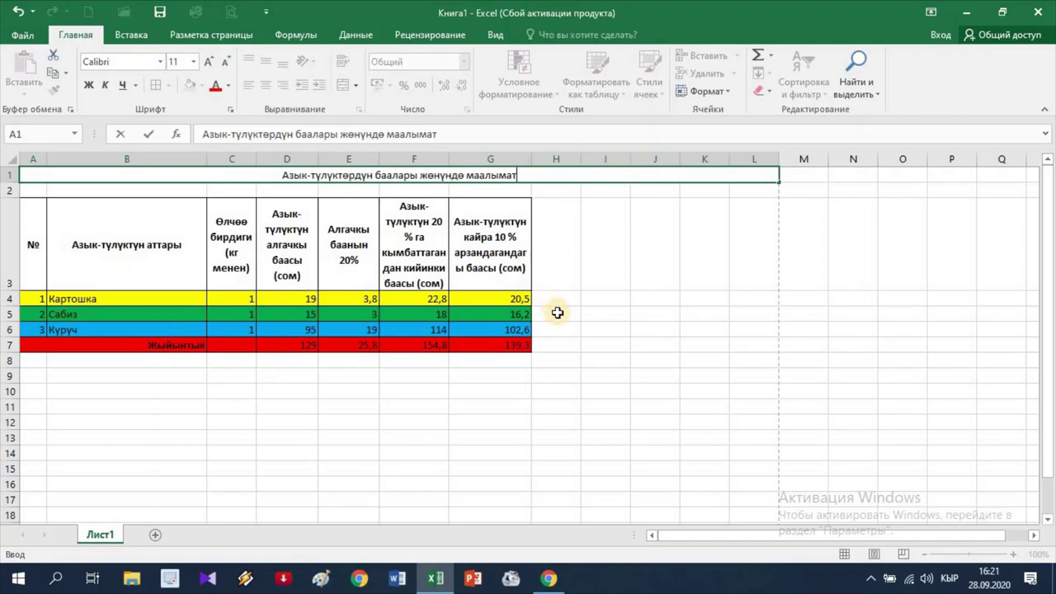
key(Return)
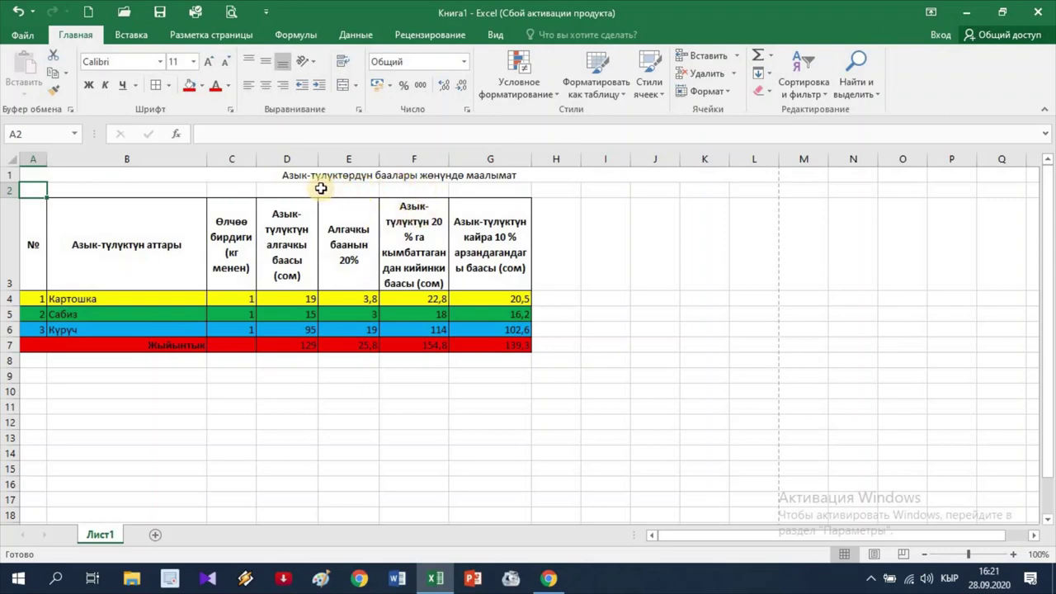
Make the merged title in A1 bold.
click(275, 176)
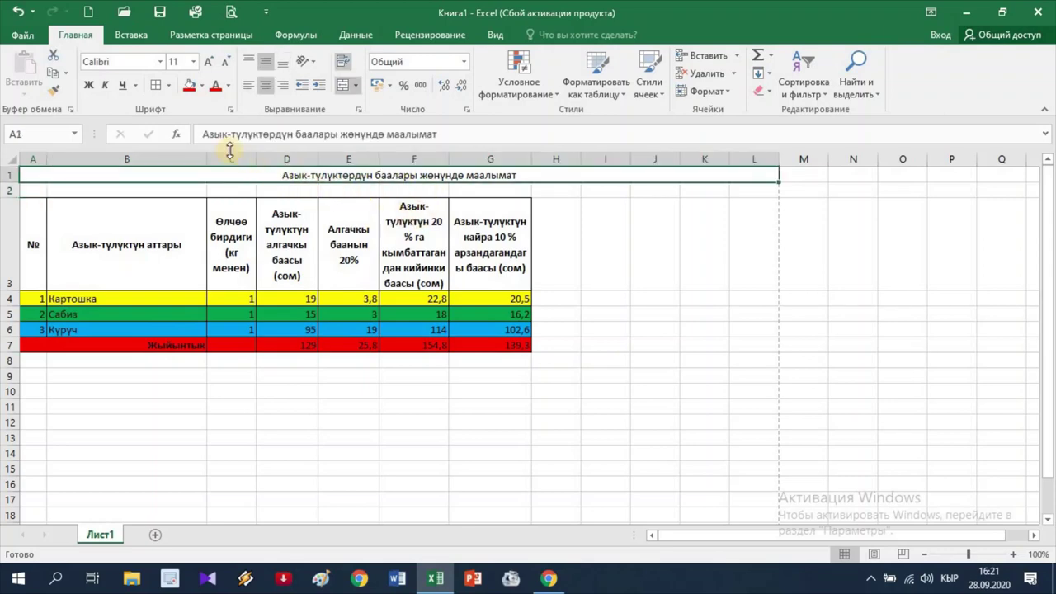
click(89, 85)
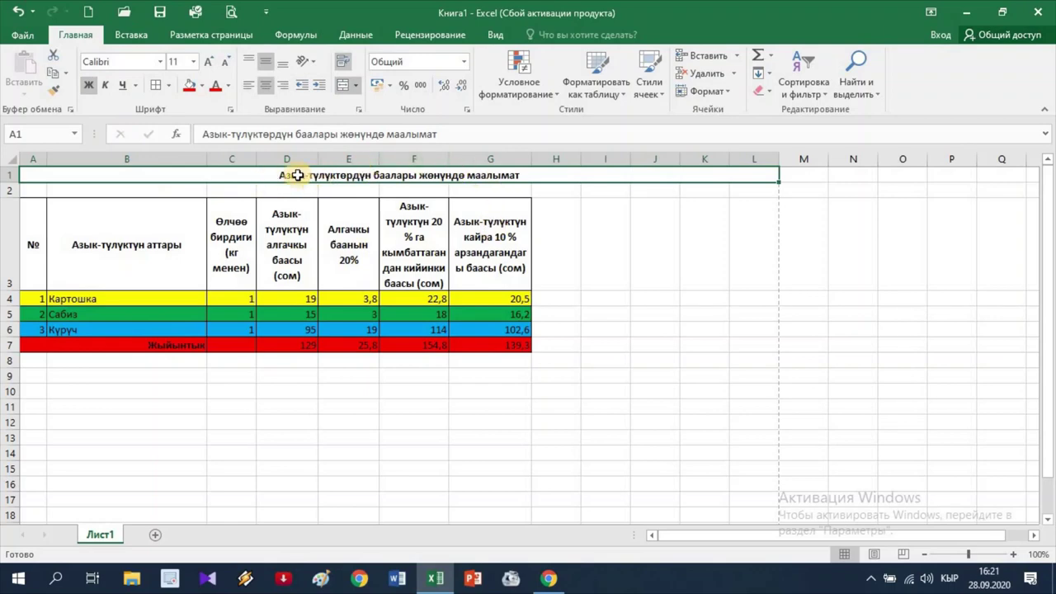
click(550, 272)
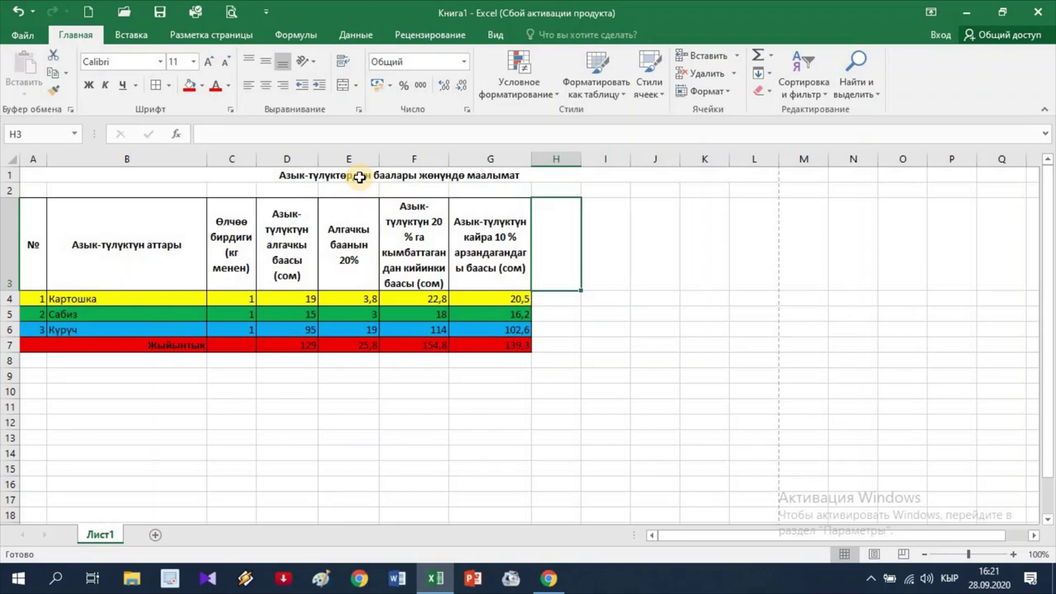
Set the title's font colour to standard red.
click(360, 176)
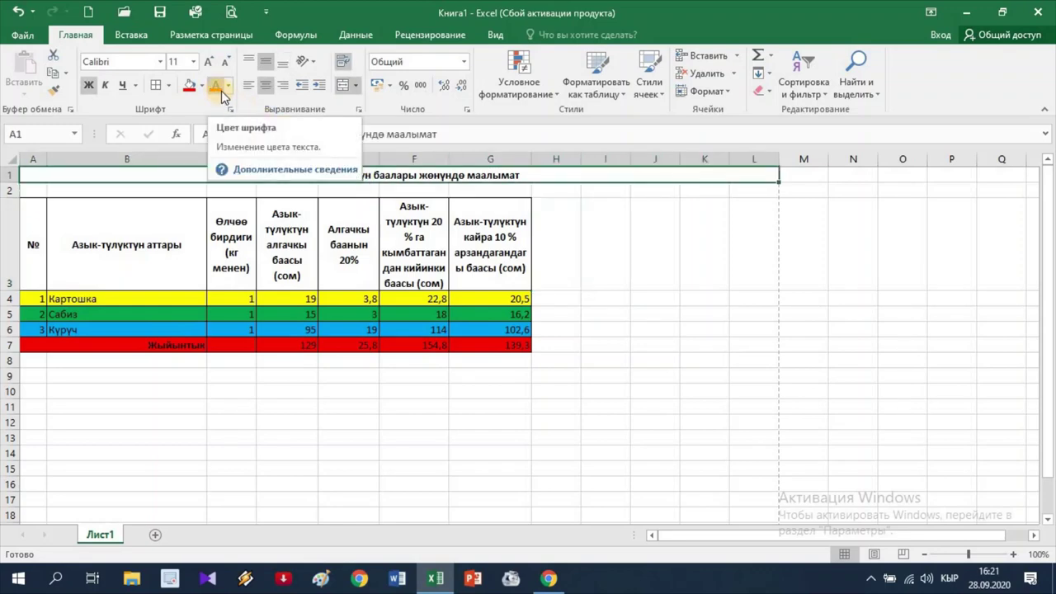
click(220, 90)
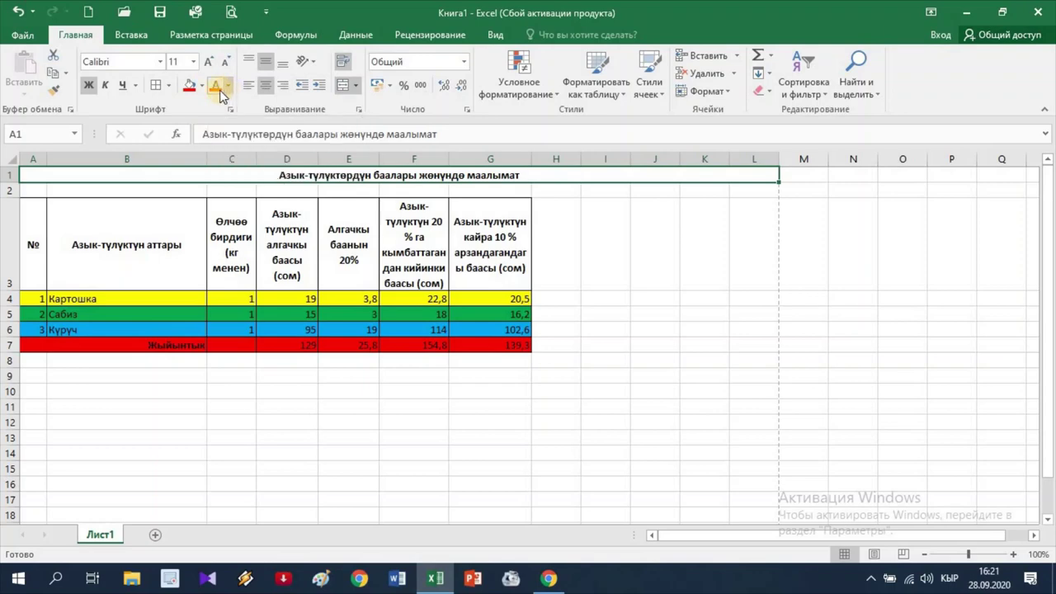
click(228, 86)
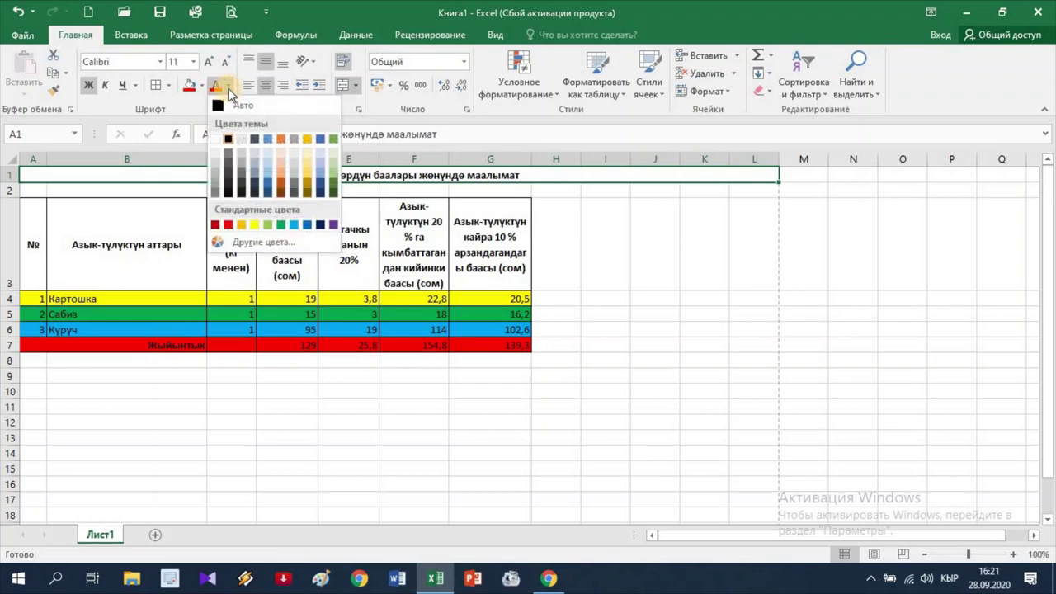
click(228, 224)
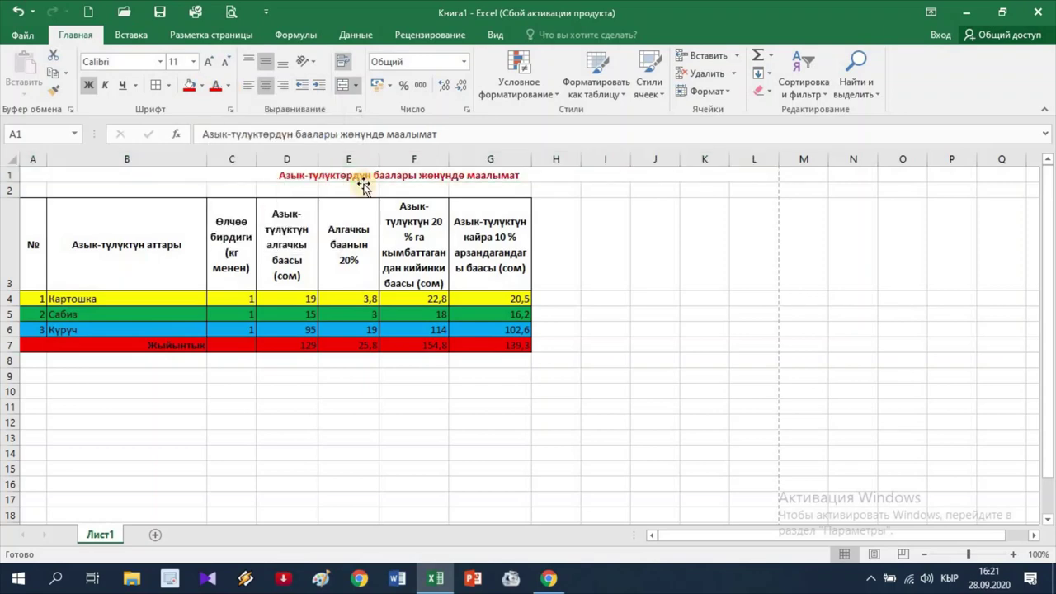
click(544, 206)
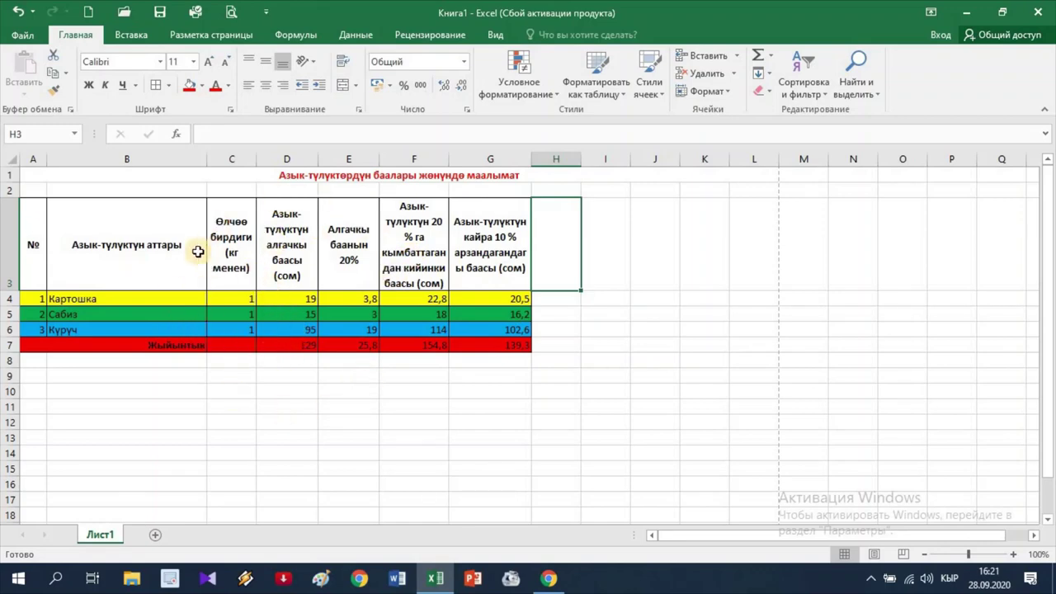
Start Save As from the File menu and browse for a save location.
click(27, 39)
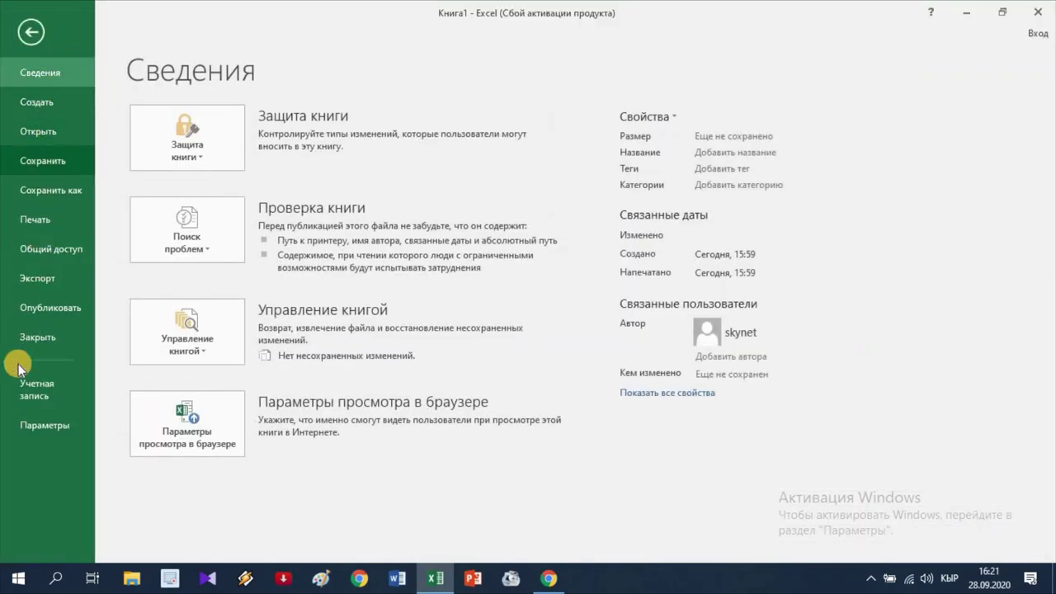
click(58, 195)
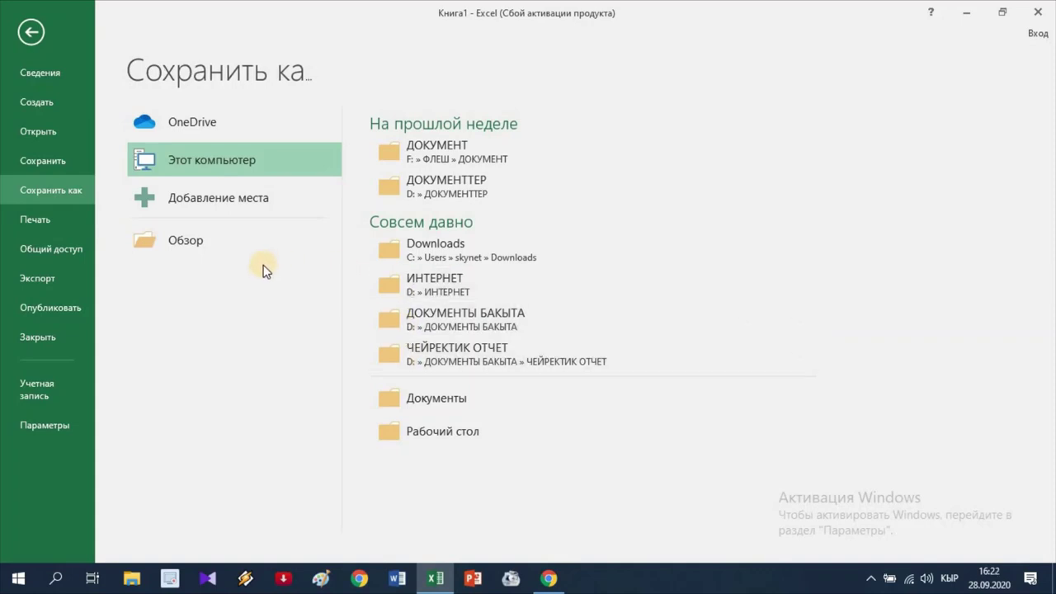
click(196, 239)
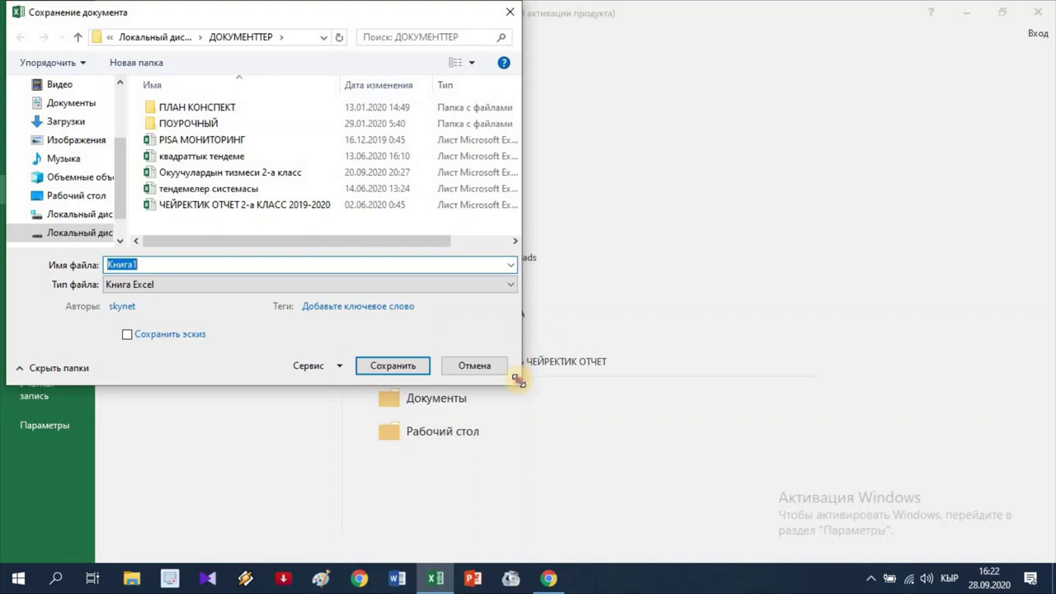
Enlarge the save window, go into ДОКУМЕНТТЕР on drive D:, and select the default name Книга1.
drag(518, 381, 661, 476)
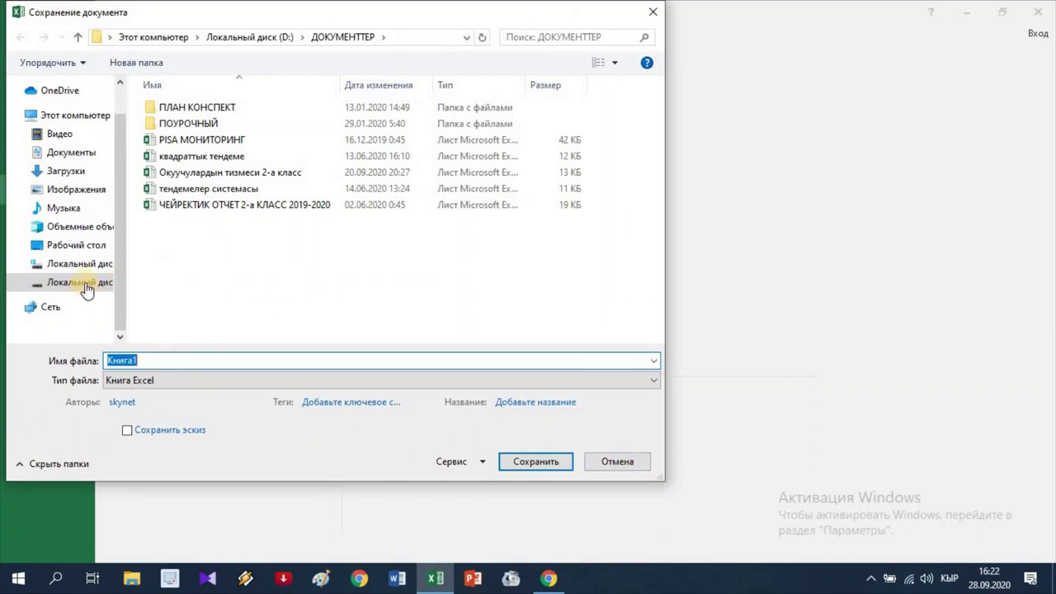
click(88, 285)
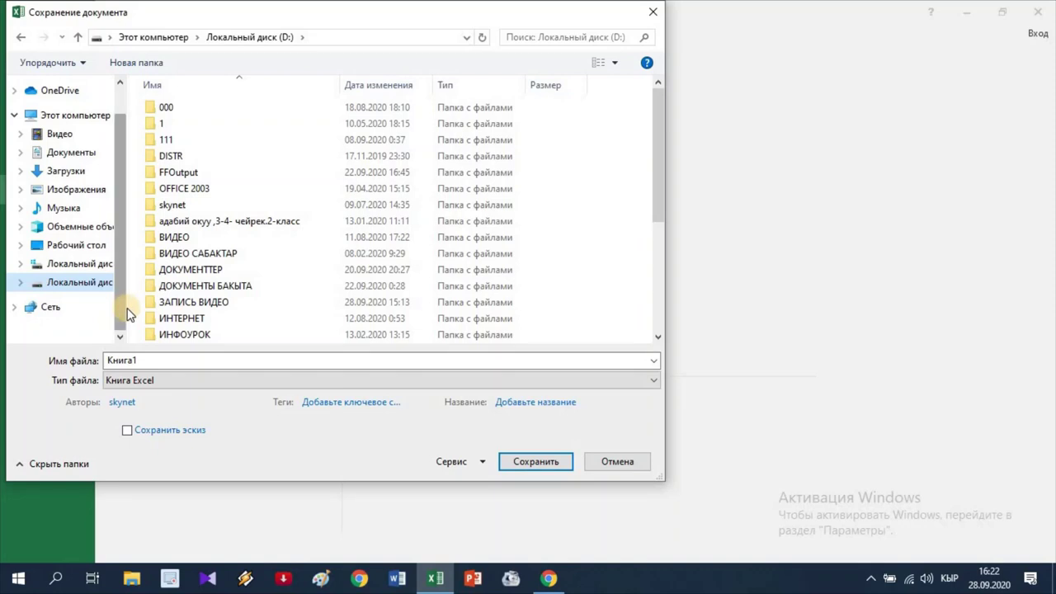
drag(130, 306, 173, 303)
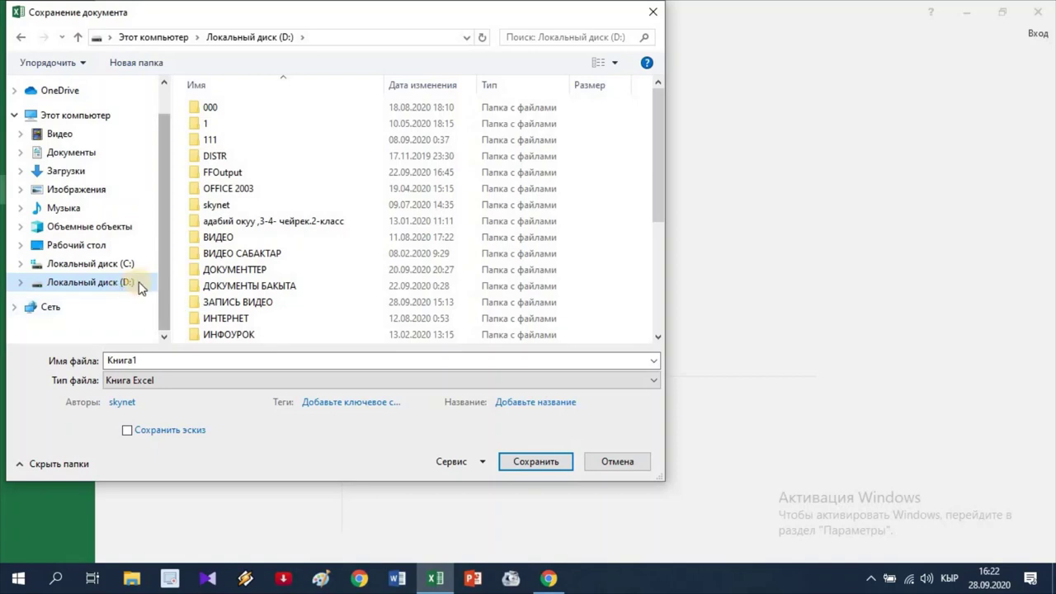
click(238, 271)
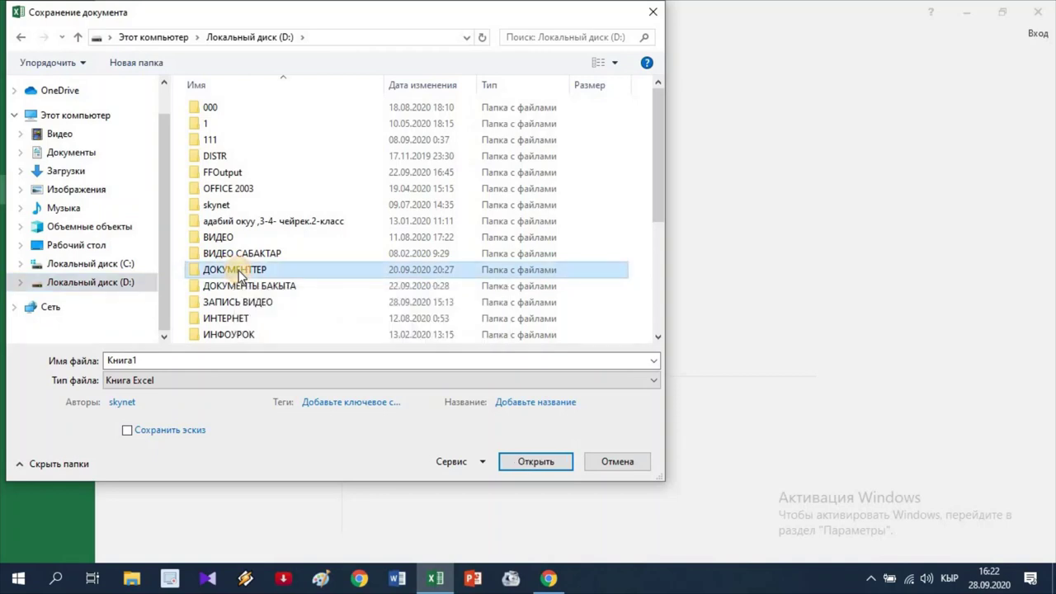
click(534, 462)
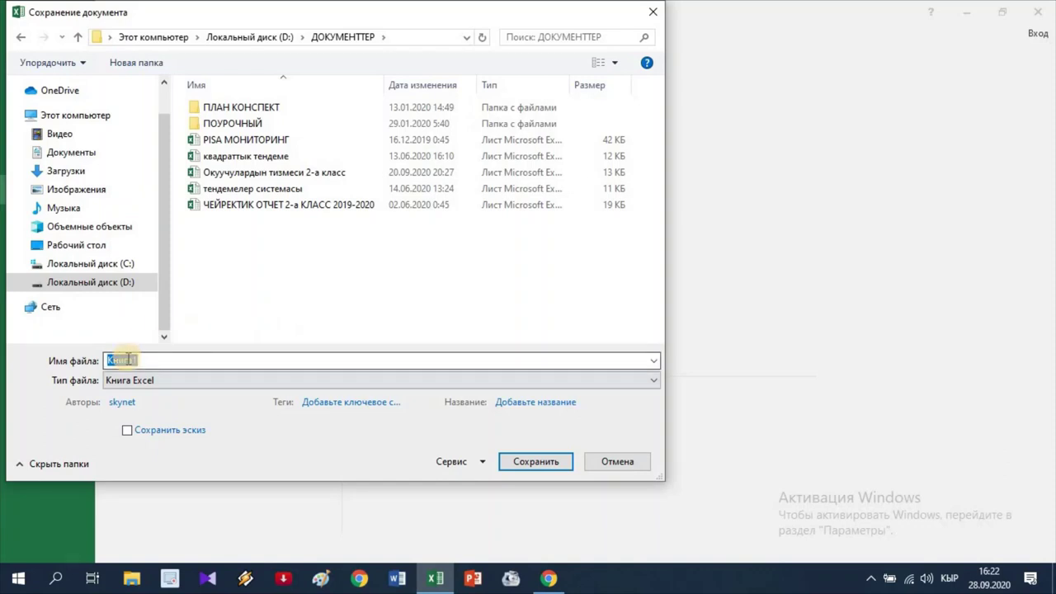
drag(108, 361, 150, 361)
Save the workbook as 'Азык-түлүктөрдүн баалары' in the ДОКУМЕНТТЕР folder.
key(BackSpace)
text(А)
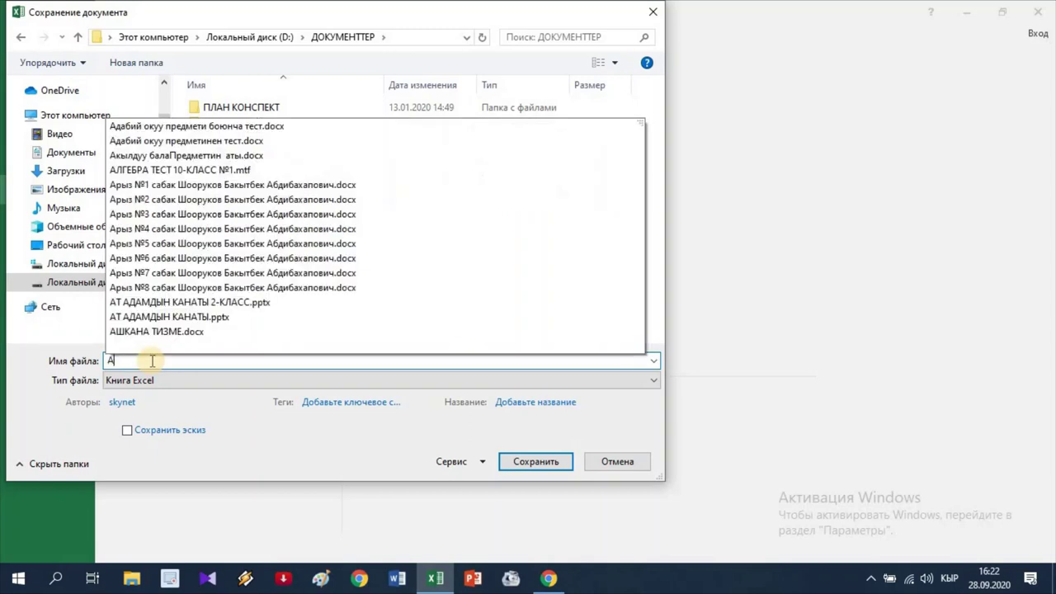
text(зык)
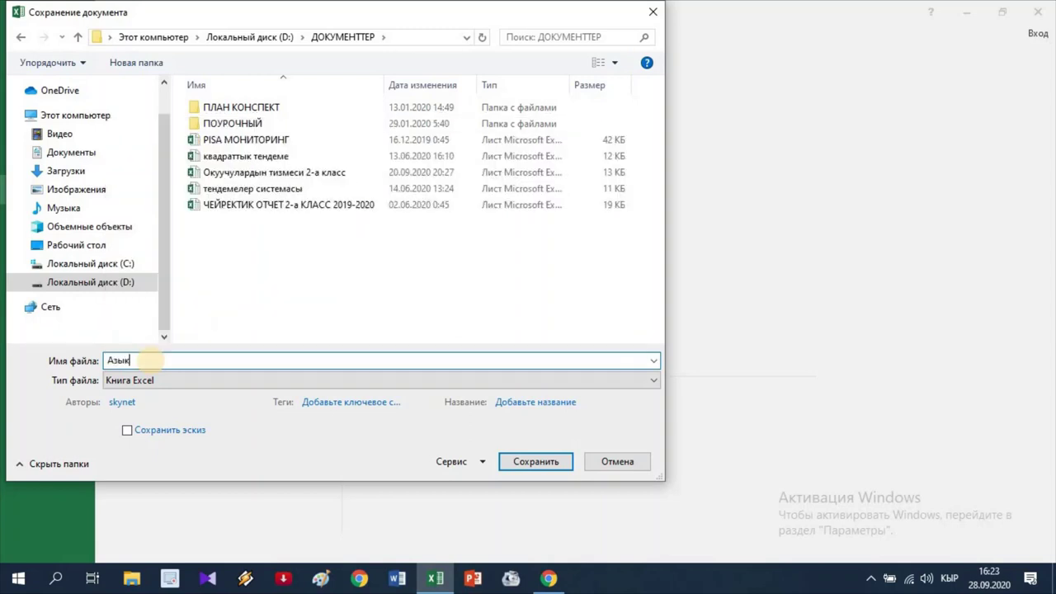
text(т)
text(ук)
text(орла)
text(н)
text(аалар)
text(ы)
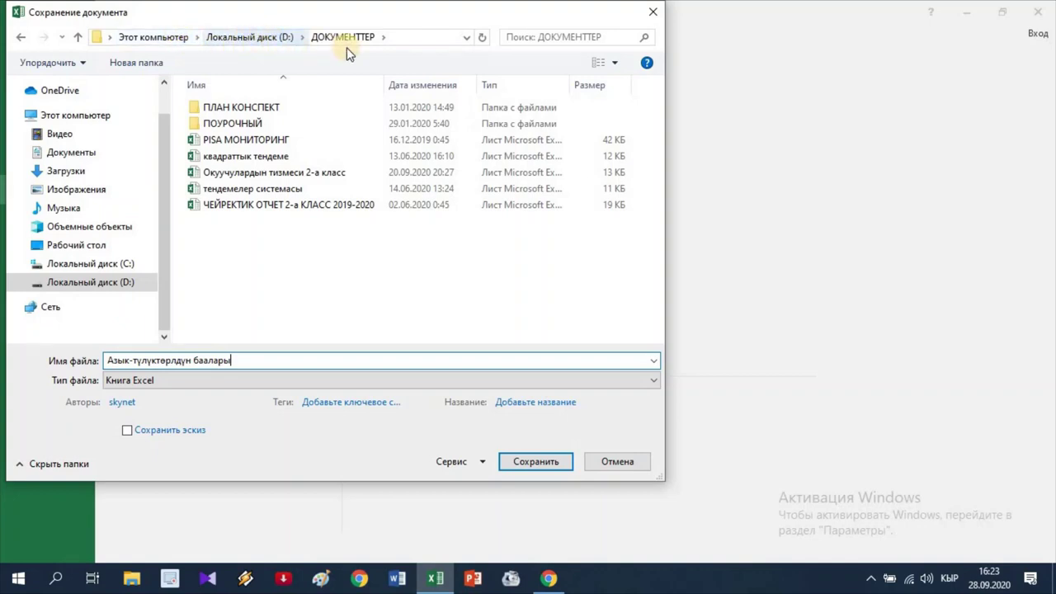
click(527, 468)
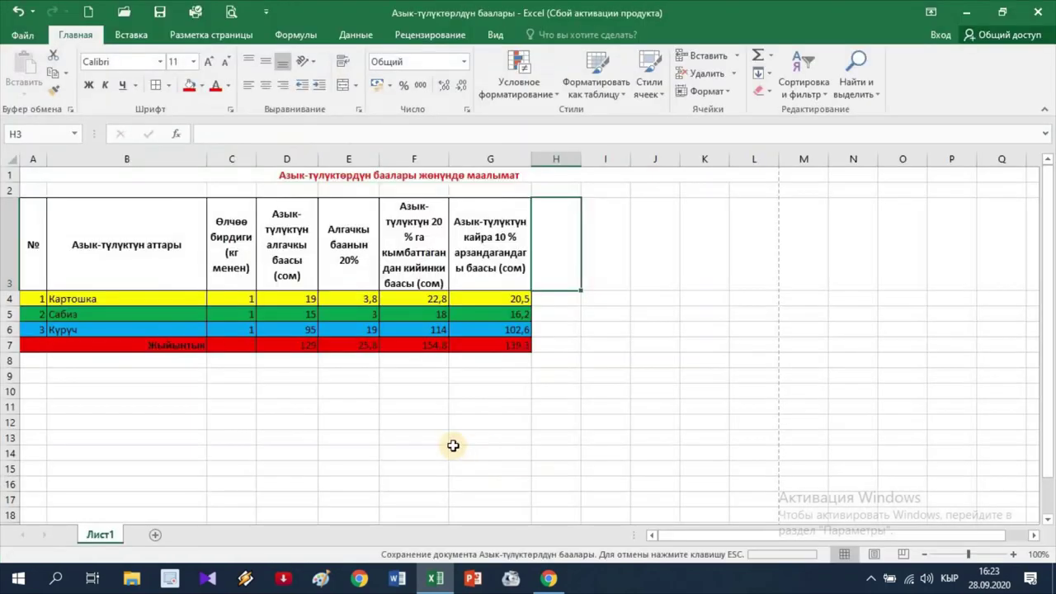